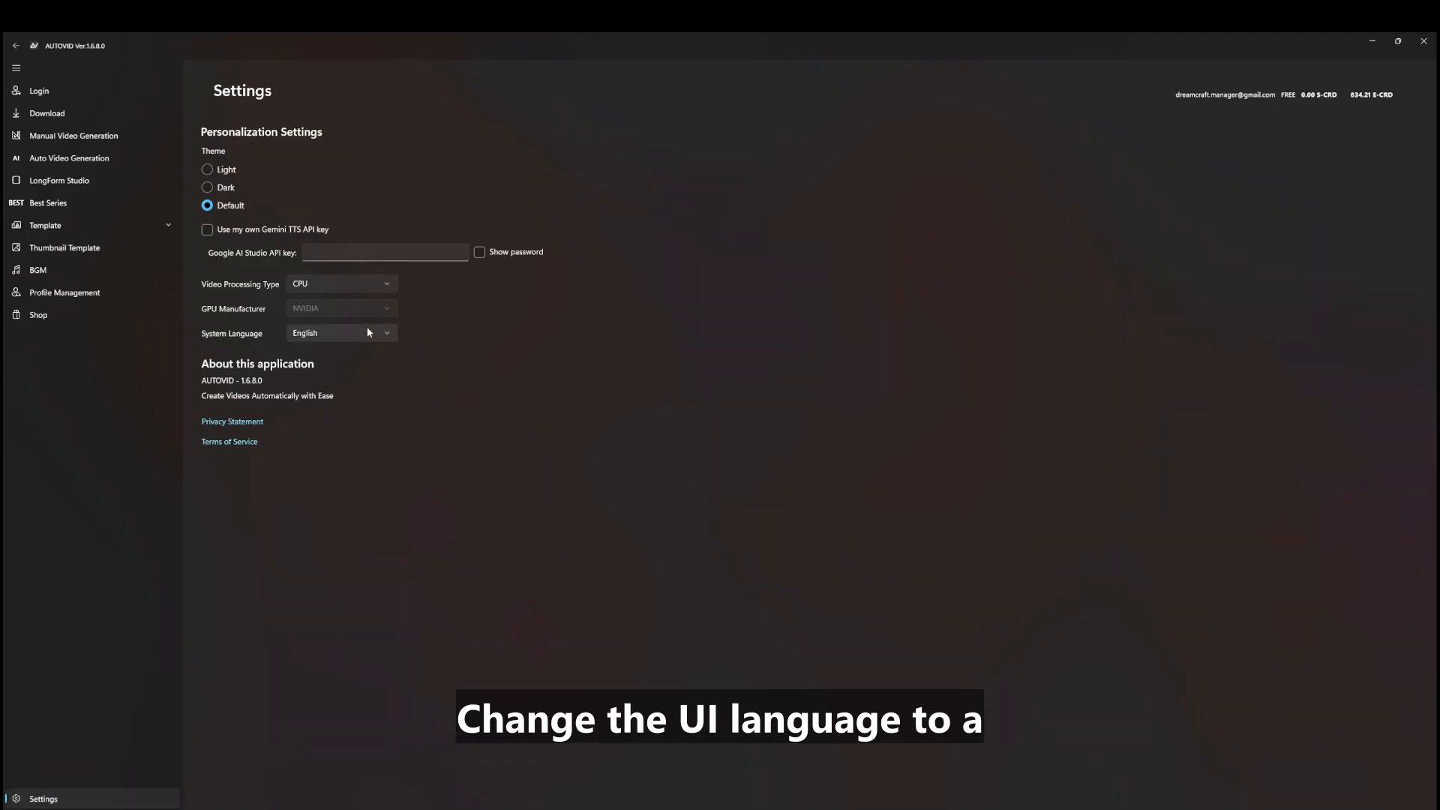
Set video processing to GPU (NVIDIA) and leave the system language on English
{"action": "left_click", "coordinate": [336, 286]}
{"action": "left_click", "coordinate": [330, 299]}
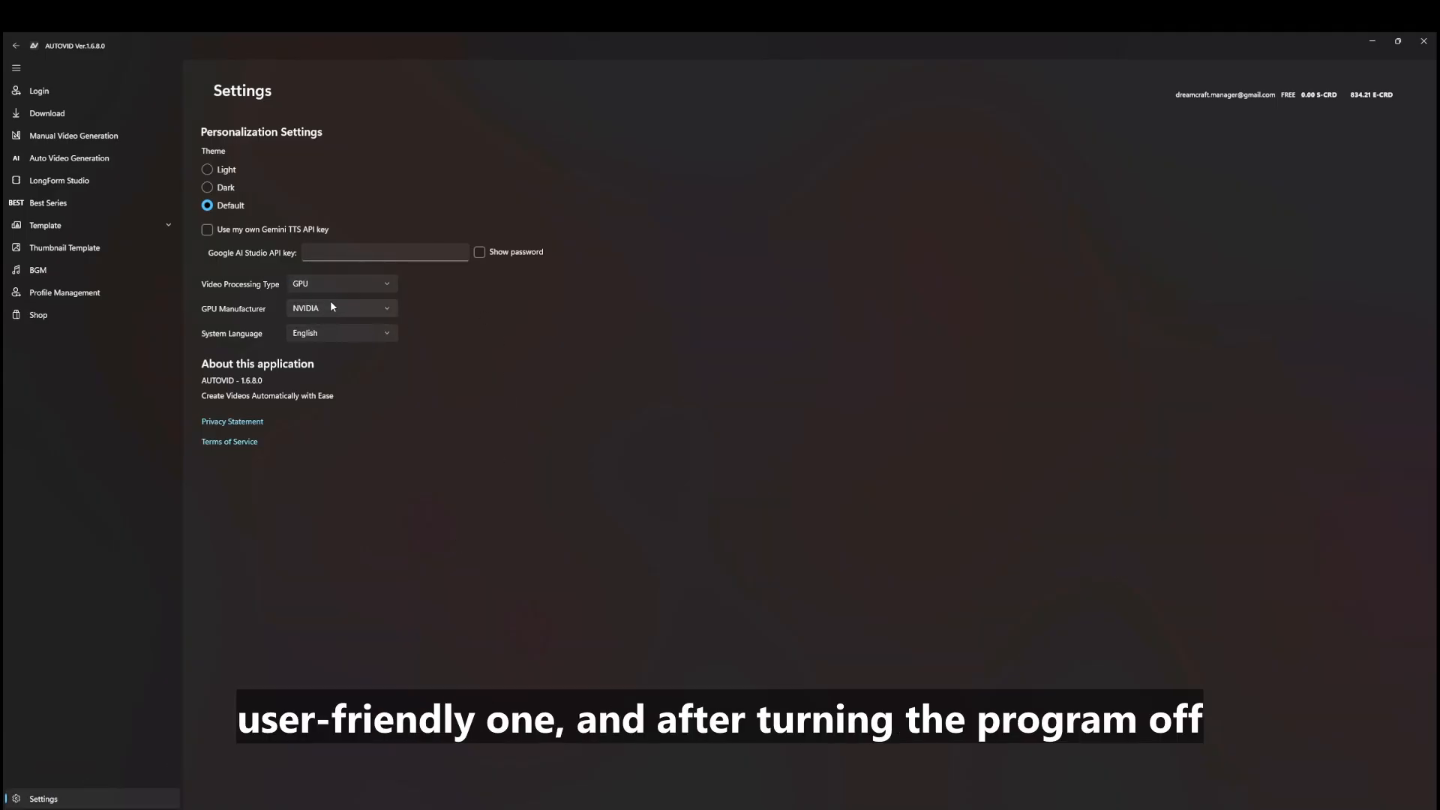
{"action": "left_click", "coordinate": [318, 332]}
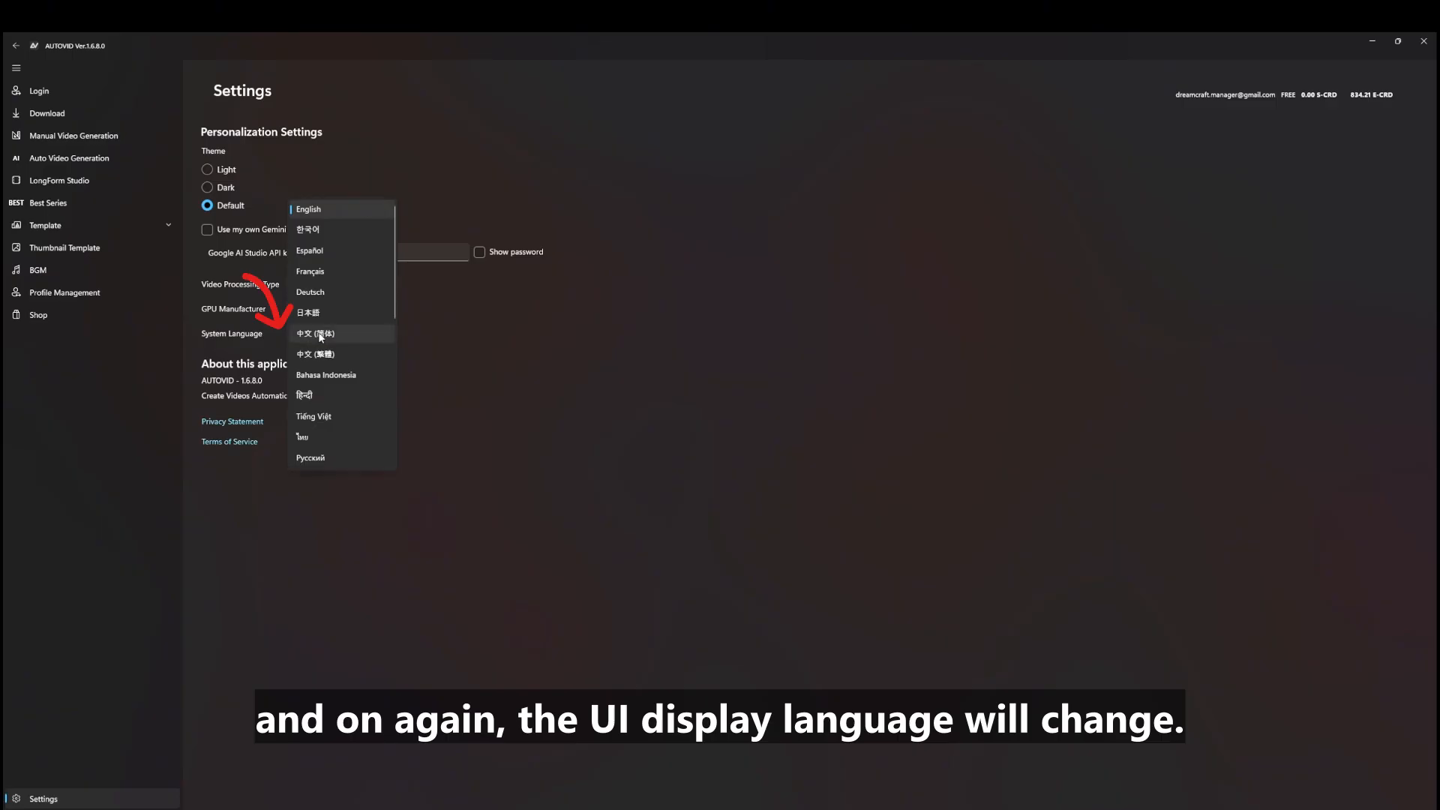
{"action": "left_click", "coordinate": [322, 209]}
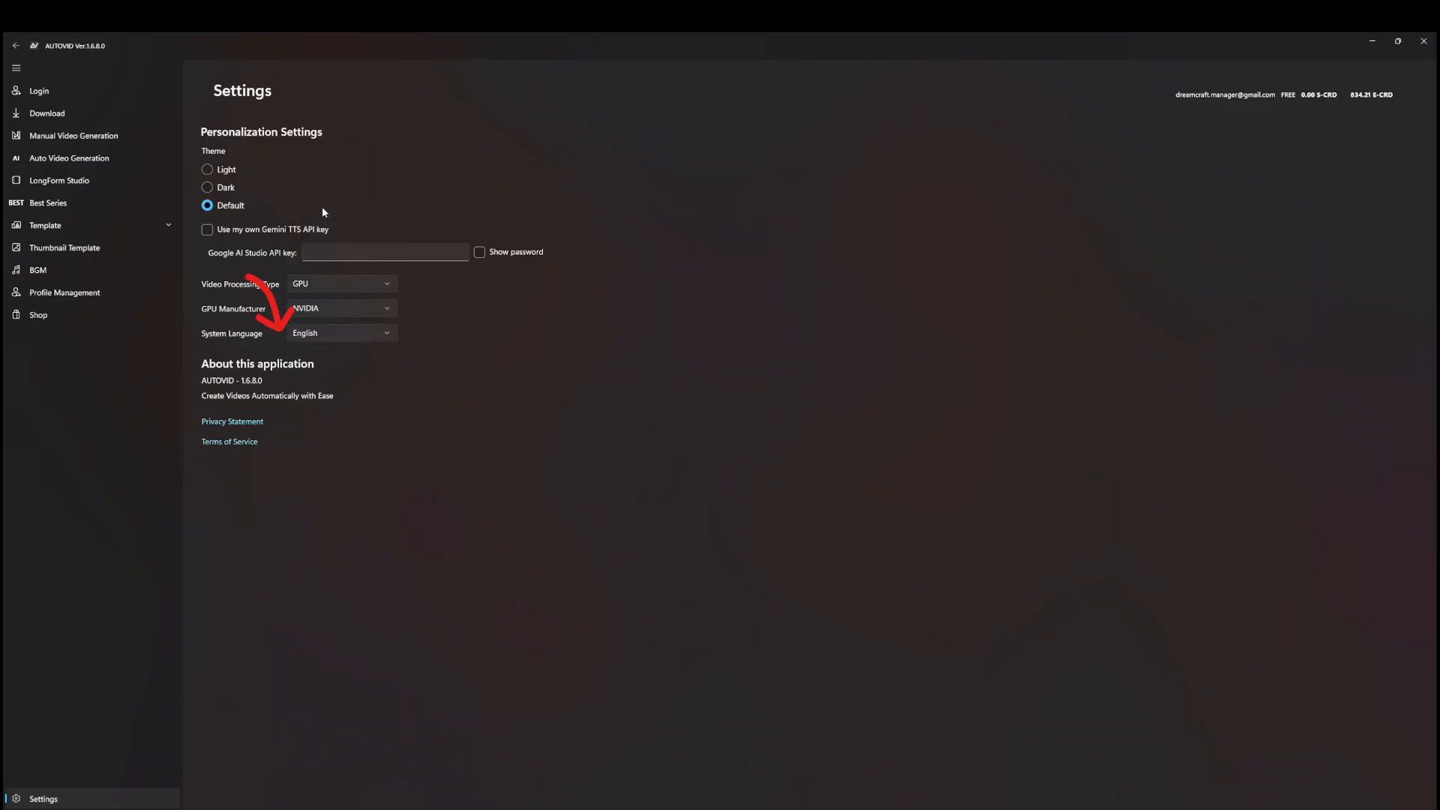
Set the profile's script language to 한국어(대한민국) and go to Auto Video Generation
{"action": "left_click", "coordinate": [64, 293]}
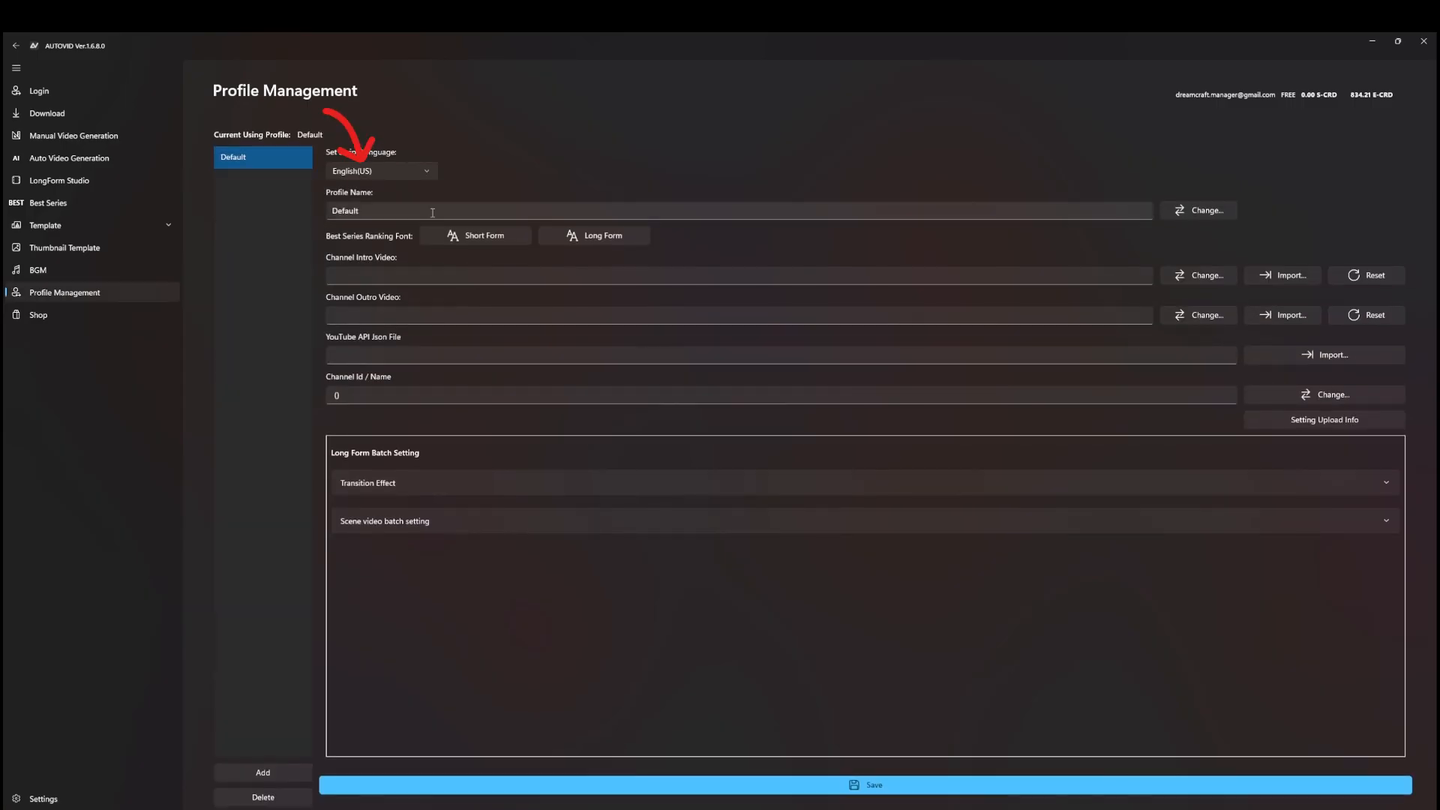
{"action": "left_click", "coordinate": [418, 174]}
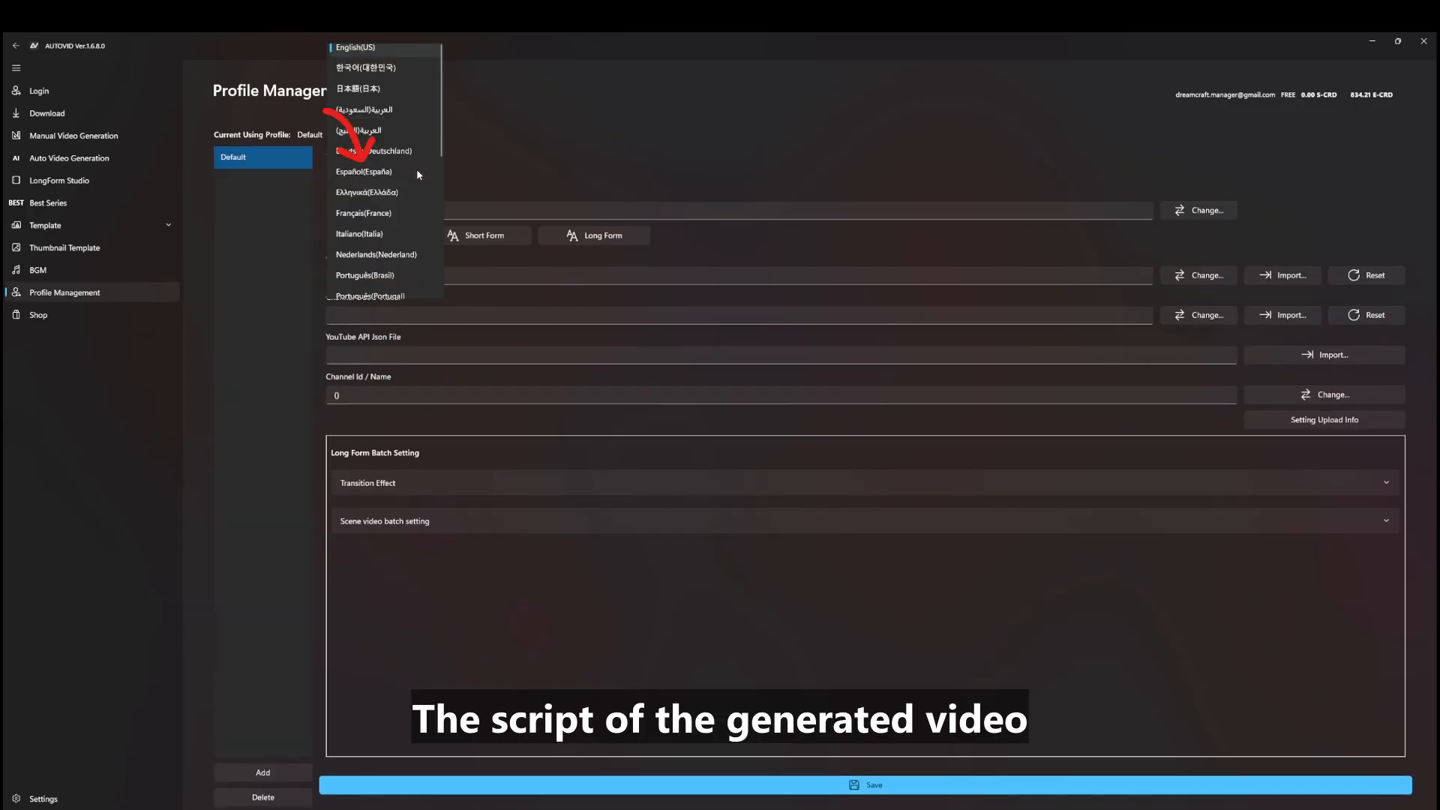
{"action": "left_click", "coordinate": [377, 68]}
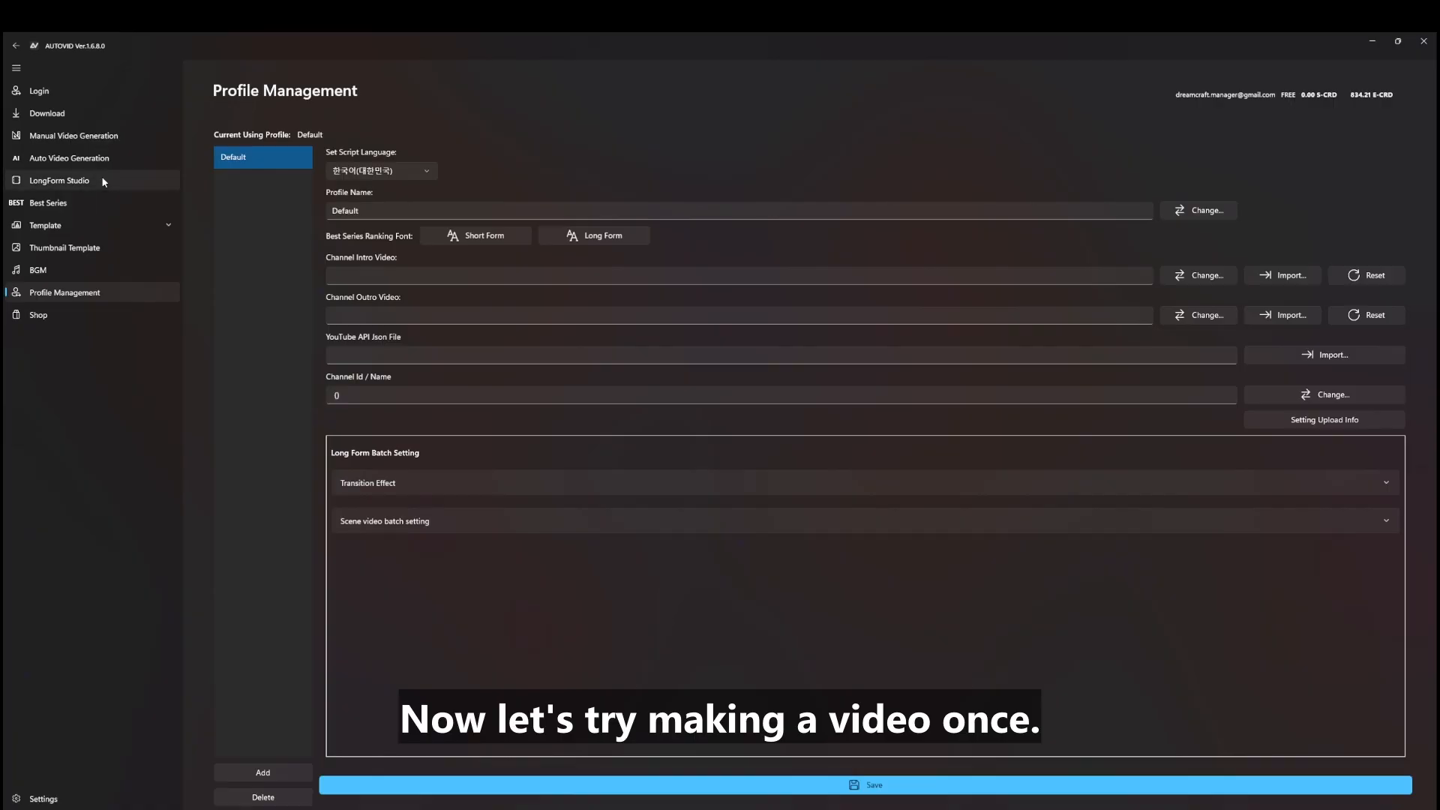
{"action": "left_click", "coordinate": [66, 159]}
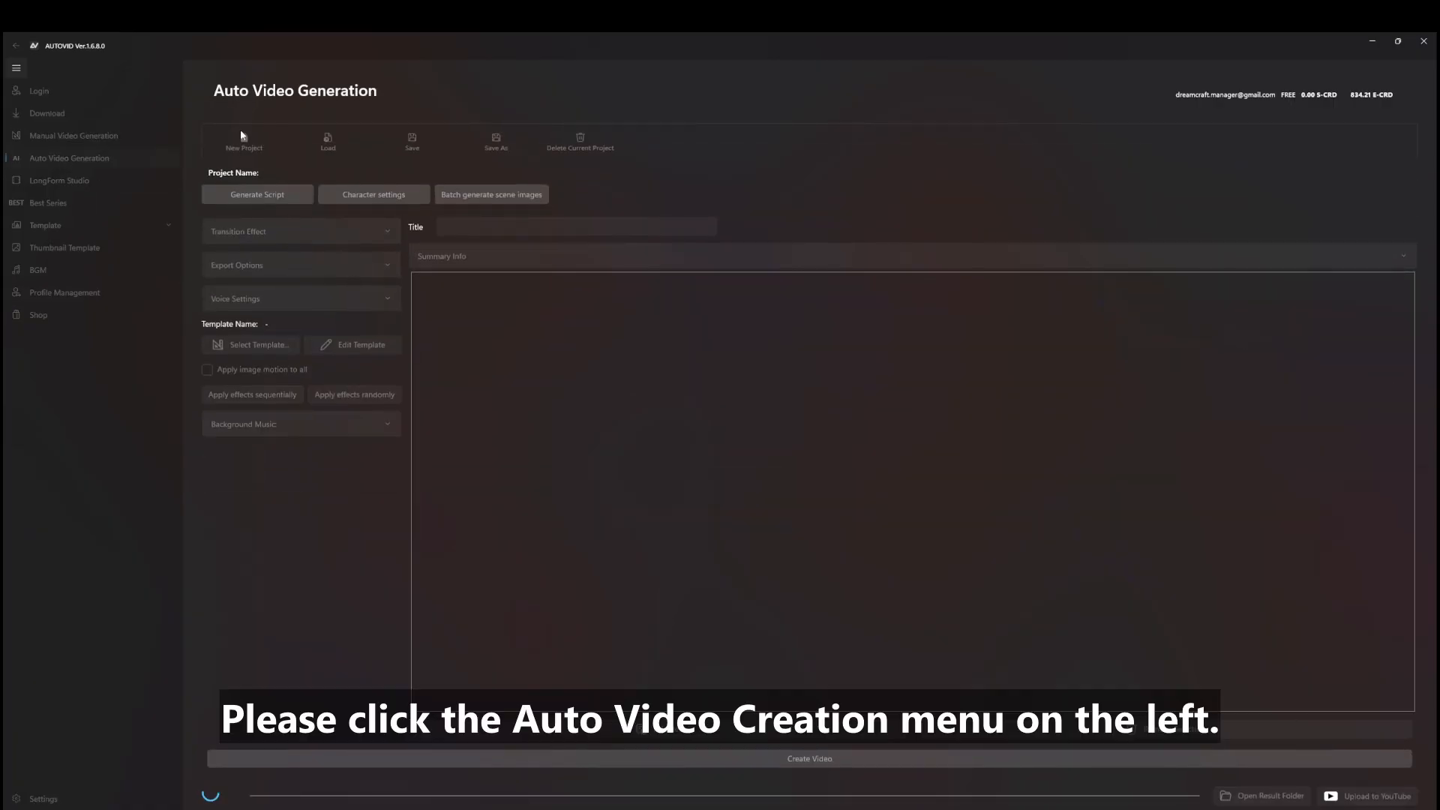
Create a new project and name it 'project01'
{"action": "left_click", "coordinate": [252, 149]}
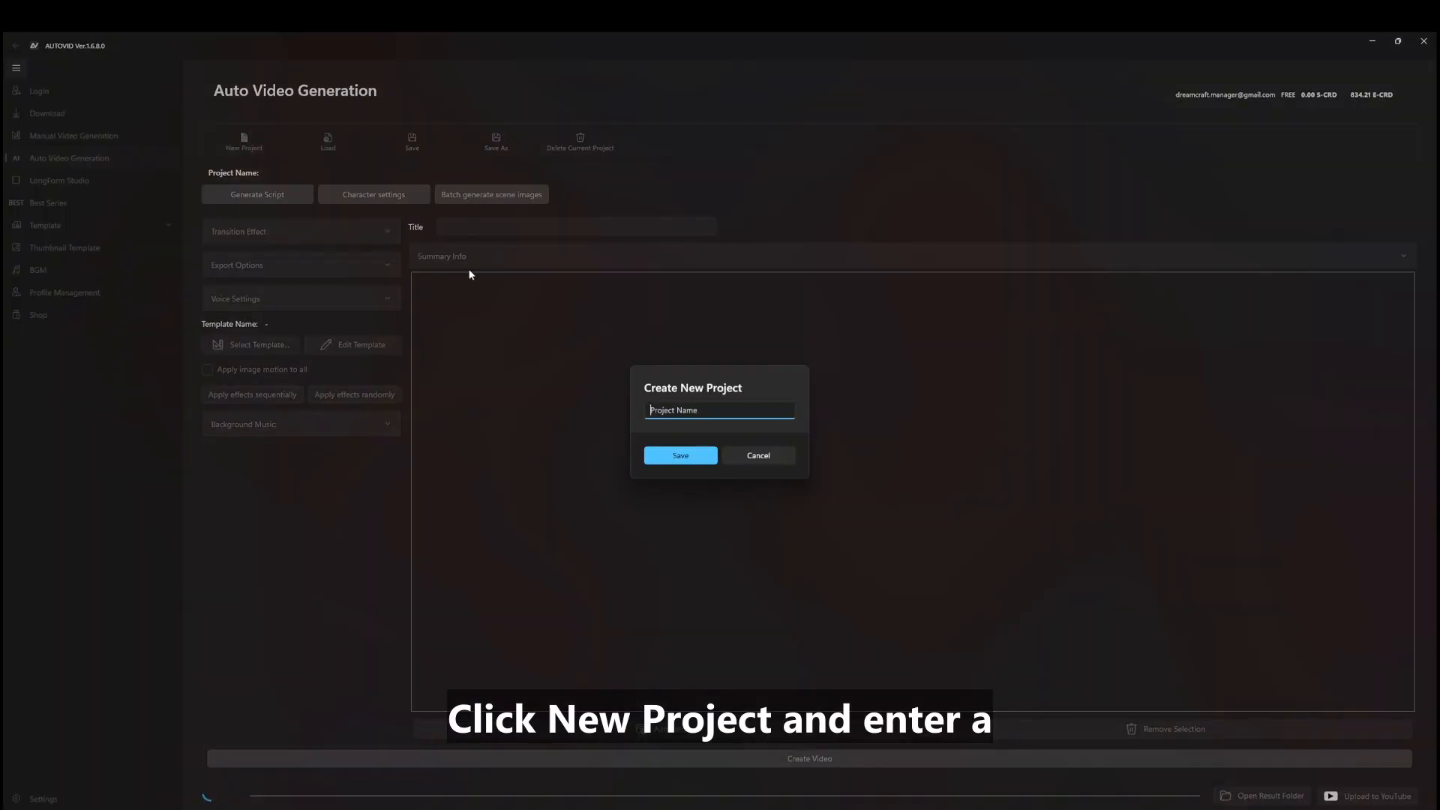
{"action": "type", "text": "pr"}
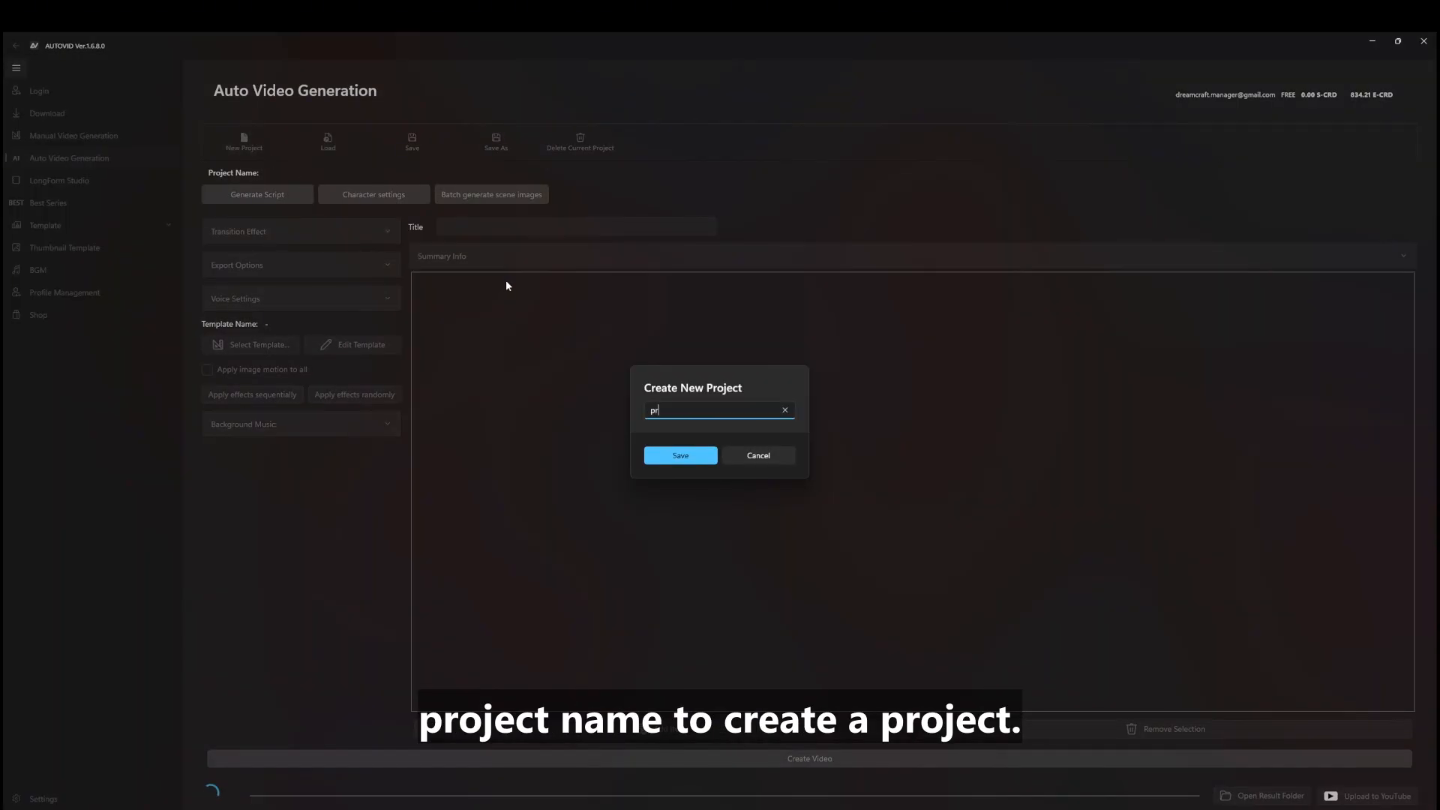
{"action": "type", "text": "oject1"}
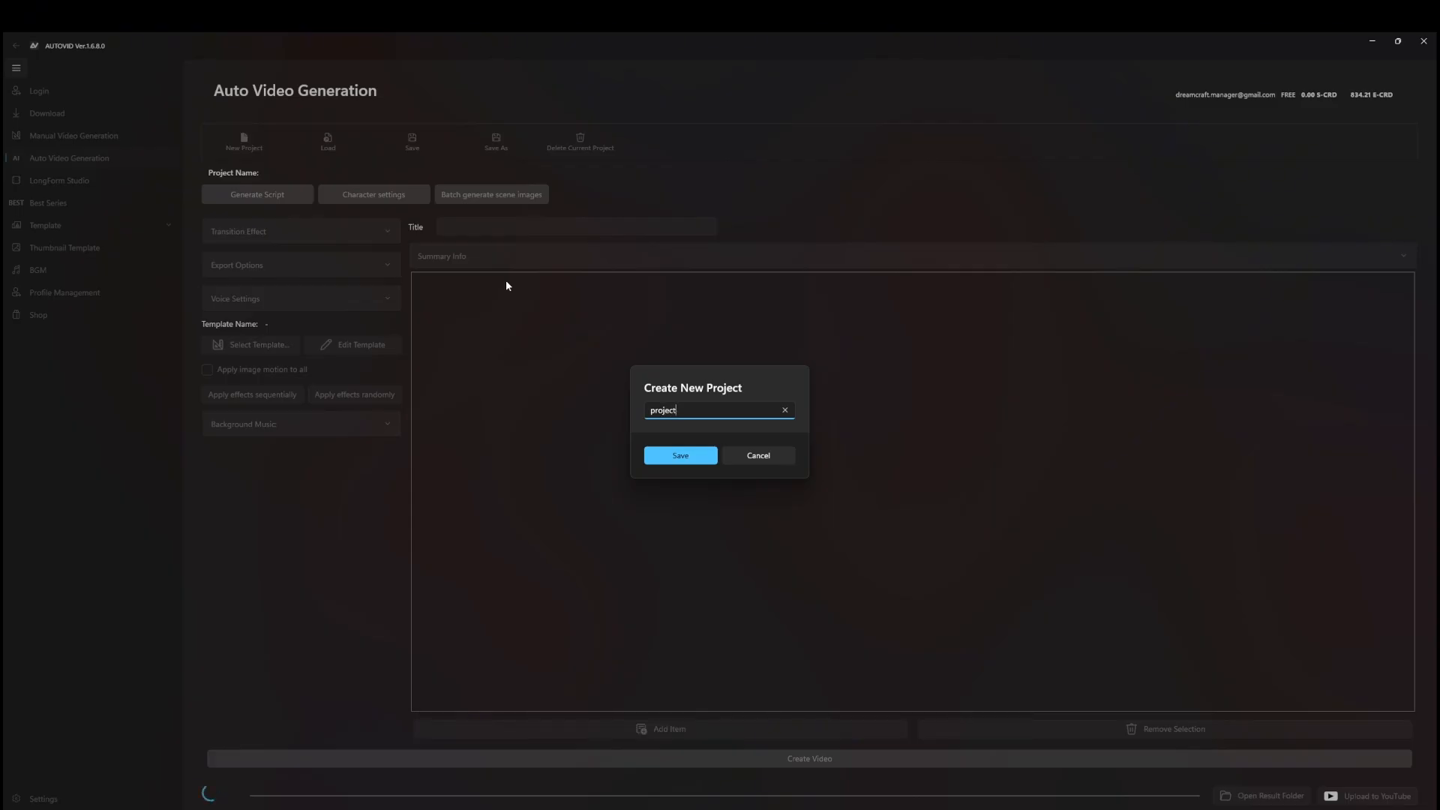
{"action": "key", "text": "Return"}
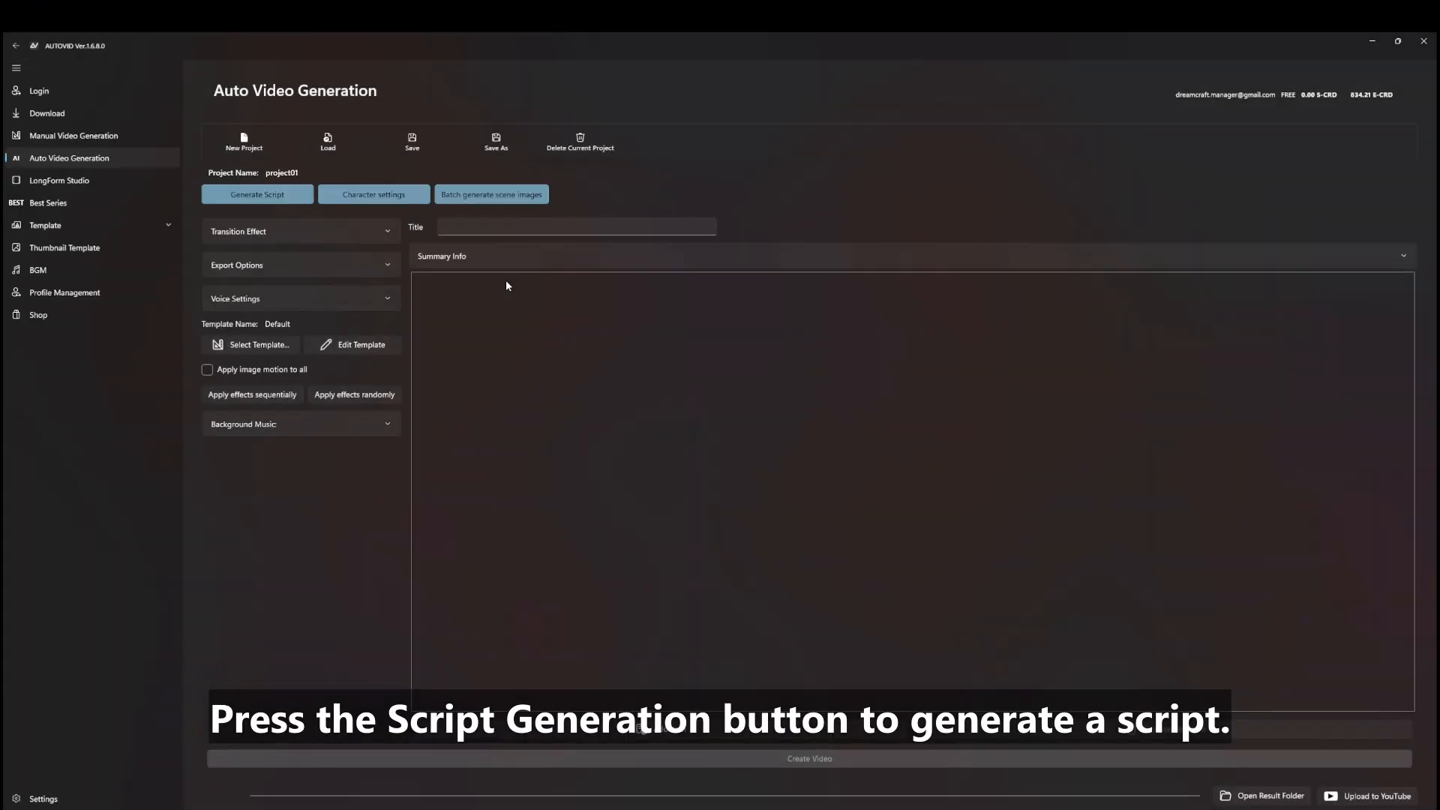
Open script generation and choose Enter Topic as the prompt type
{"action": "left_click", "coordinate": [259, 184]}
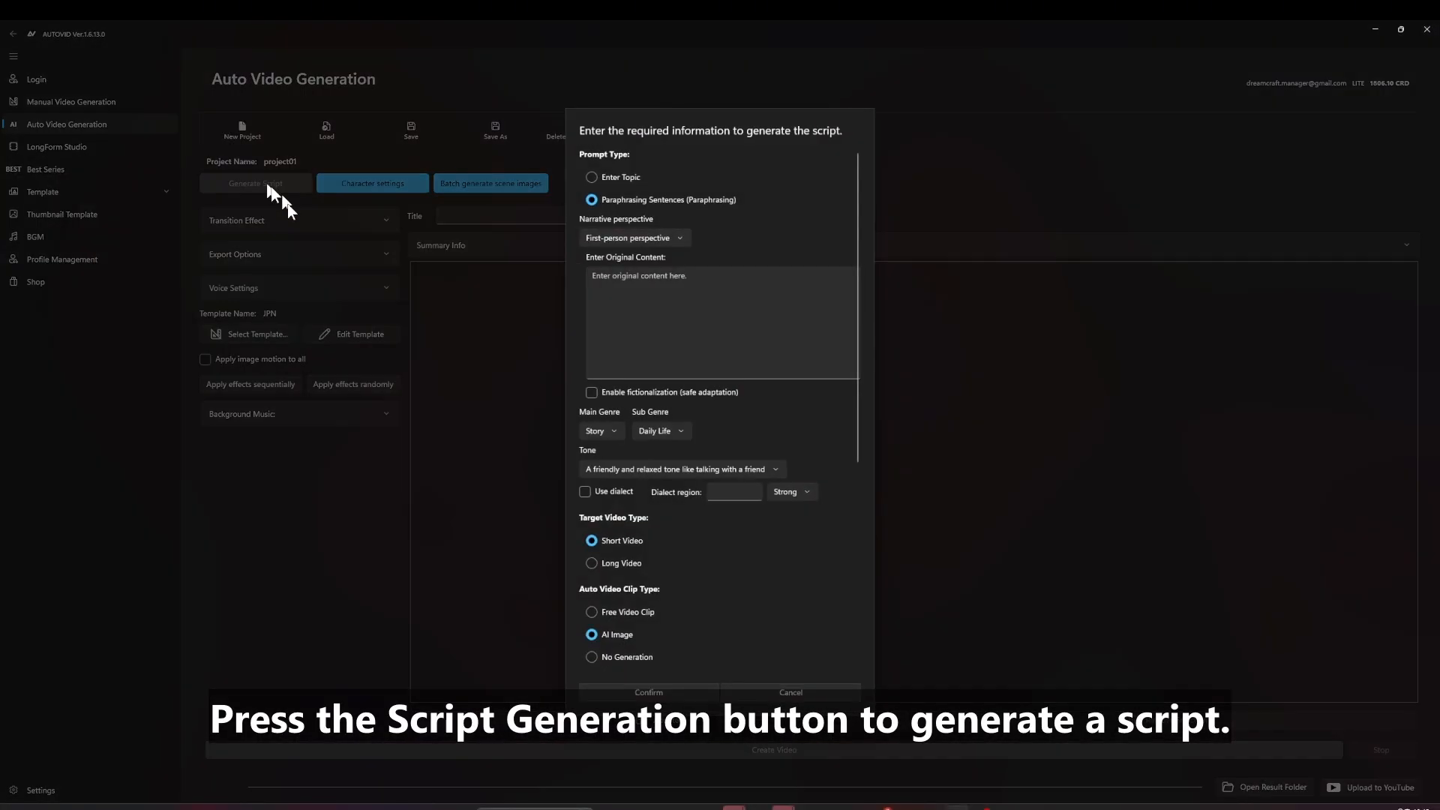
{"action": "left_click", "coordinate": [616, 177]}
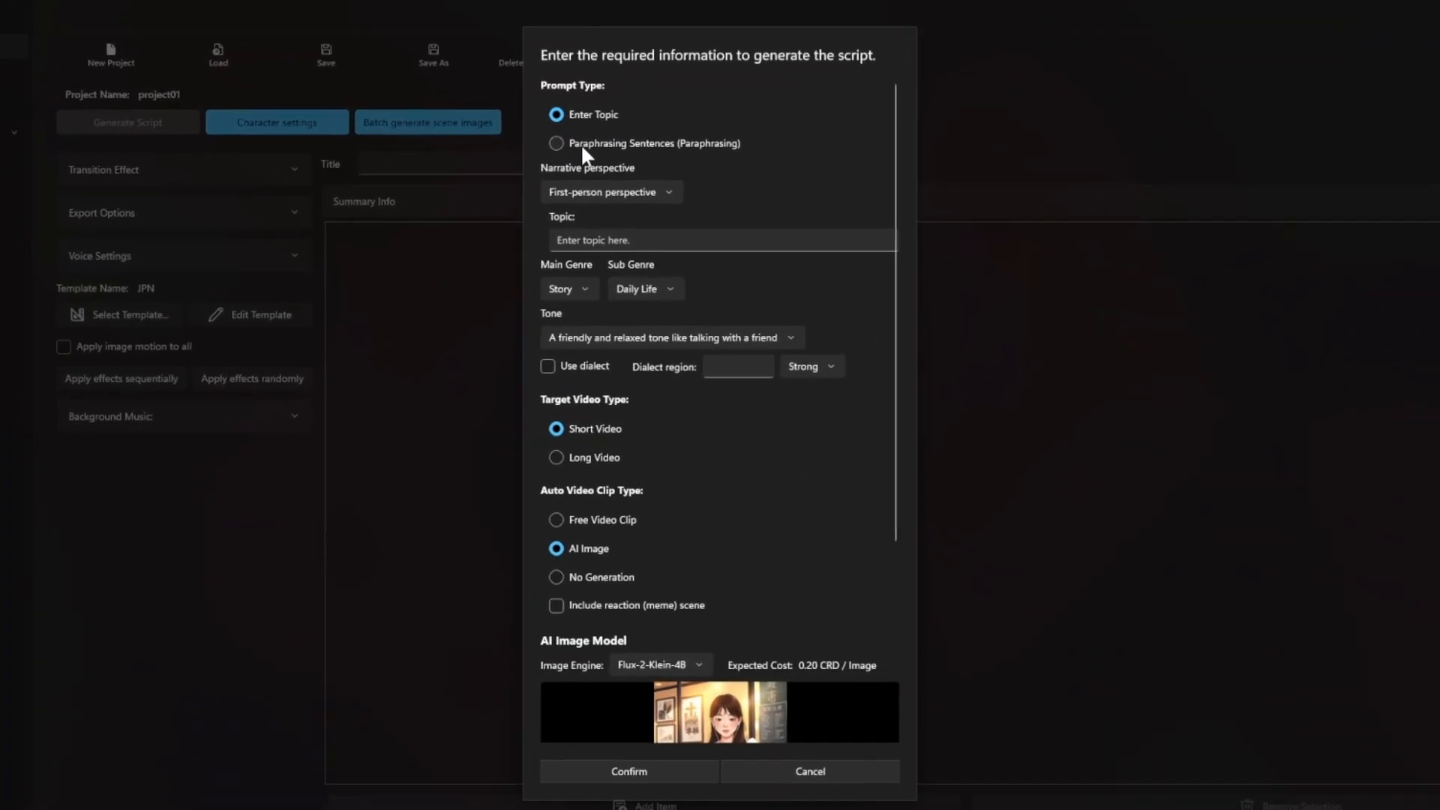
{"action": "left_click", "coordinate": [584, 159]}
{"action": "left_click", "coordinate": [592, 136]}
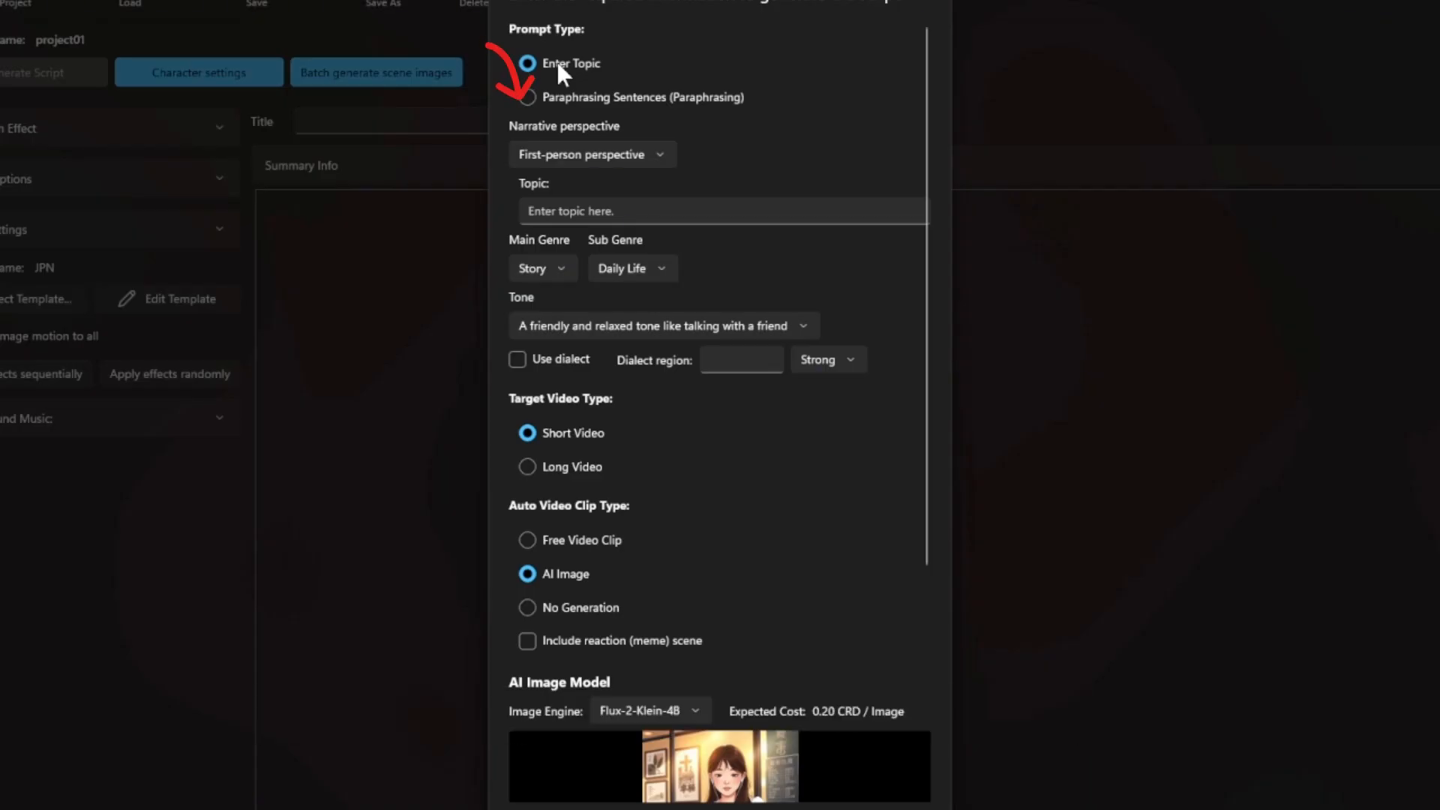
Keep first-person narration and enter the topic 'How to boost your focus'
{"action": "left_click", "coordinate": [600, 157]}
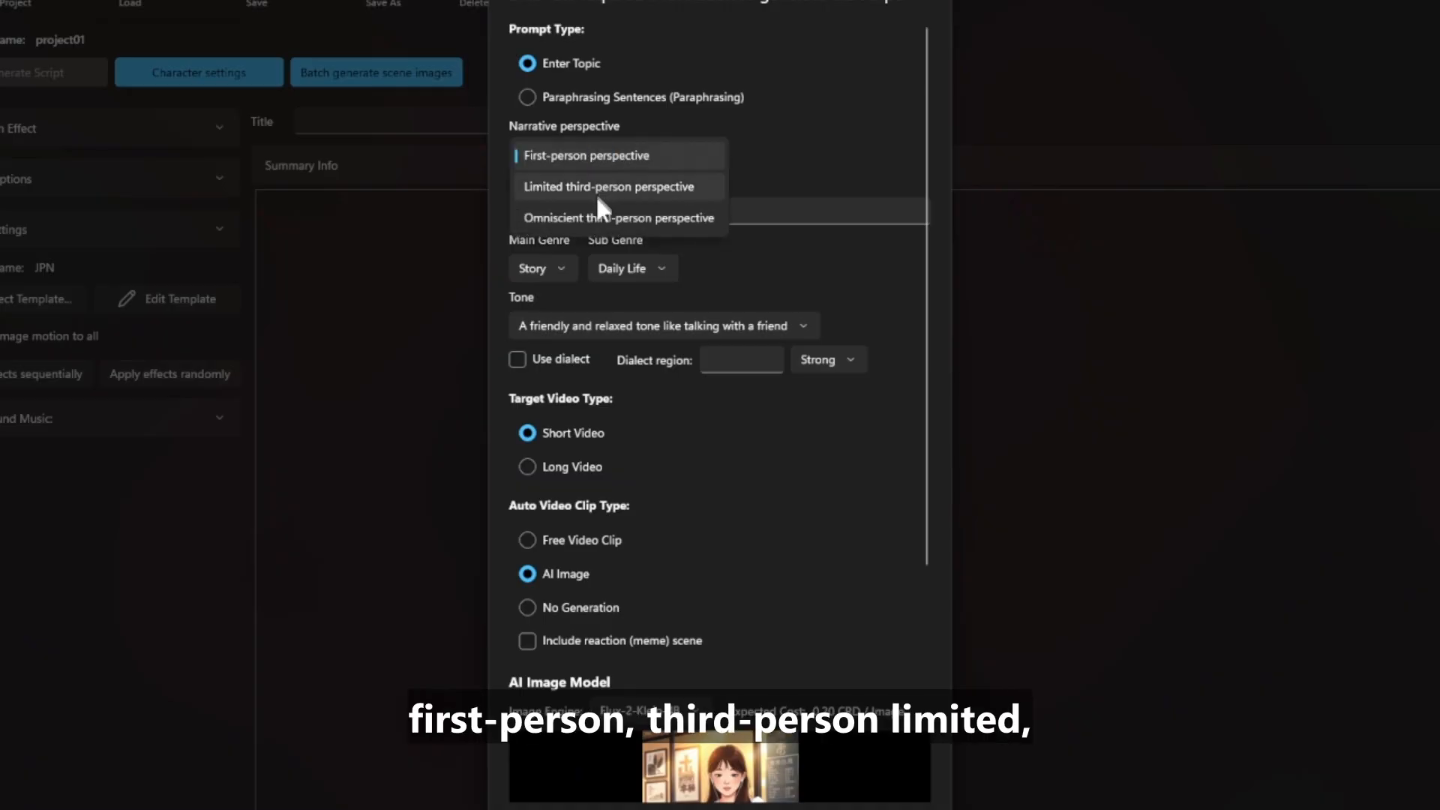
{"action": "left_click", "coordinate": [589, 152]}
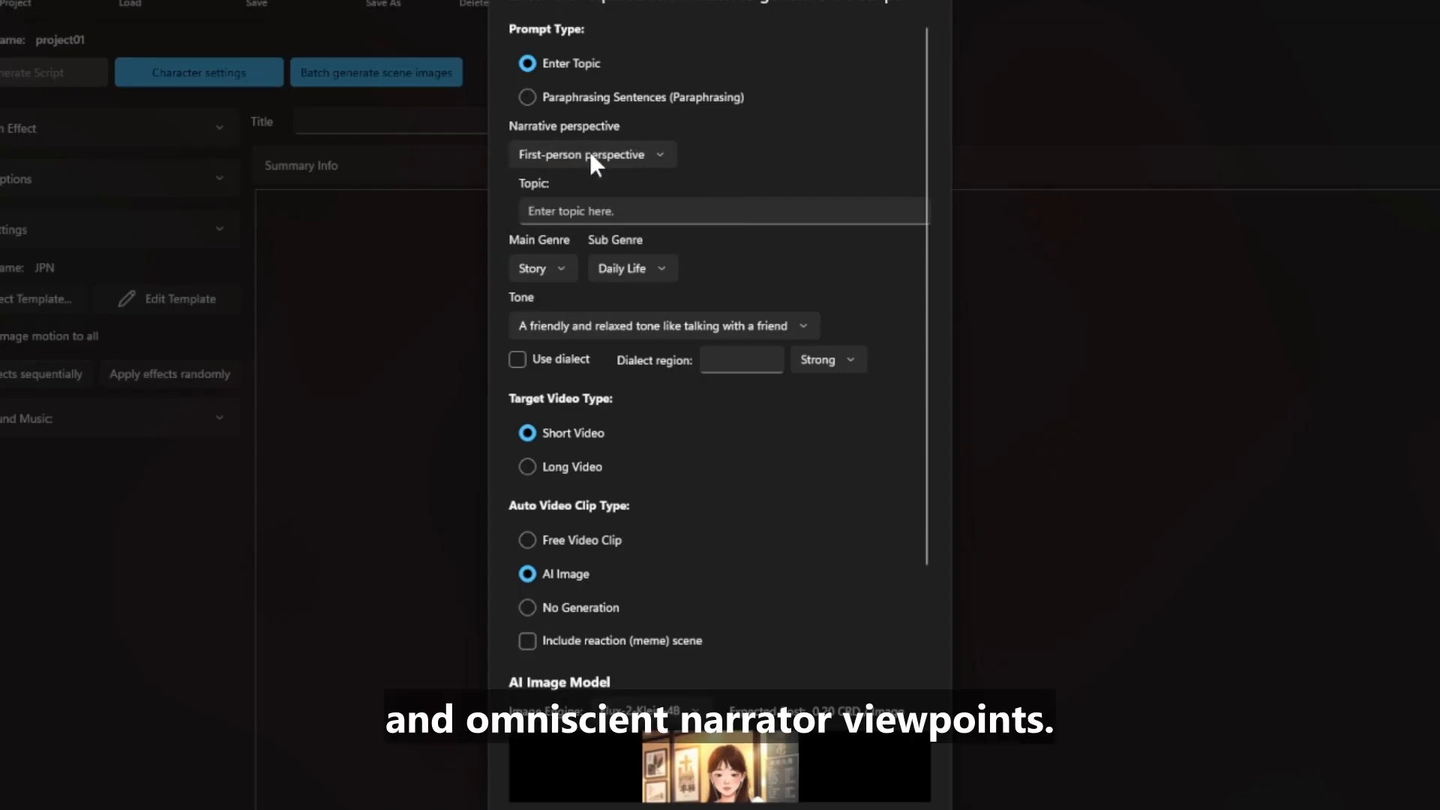
{"action": "left_click", "coordinate": [599, 208]}
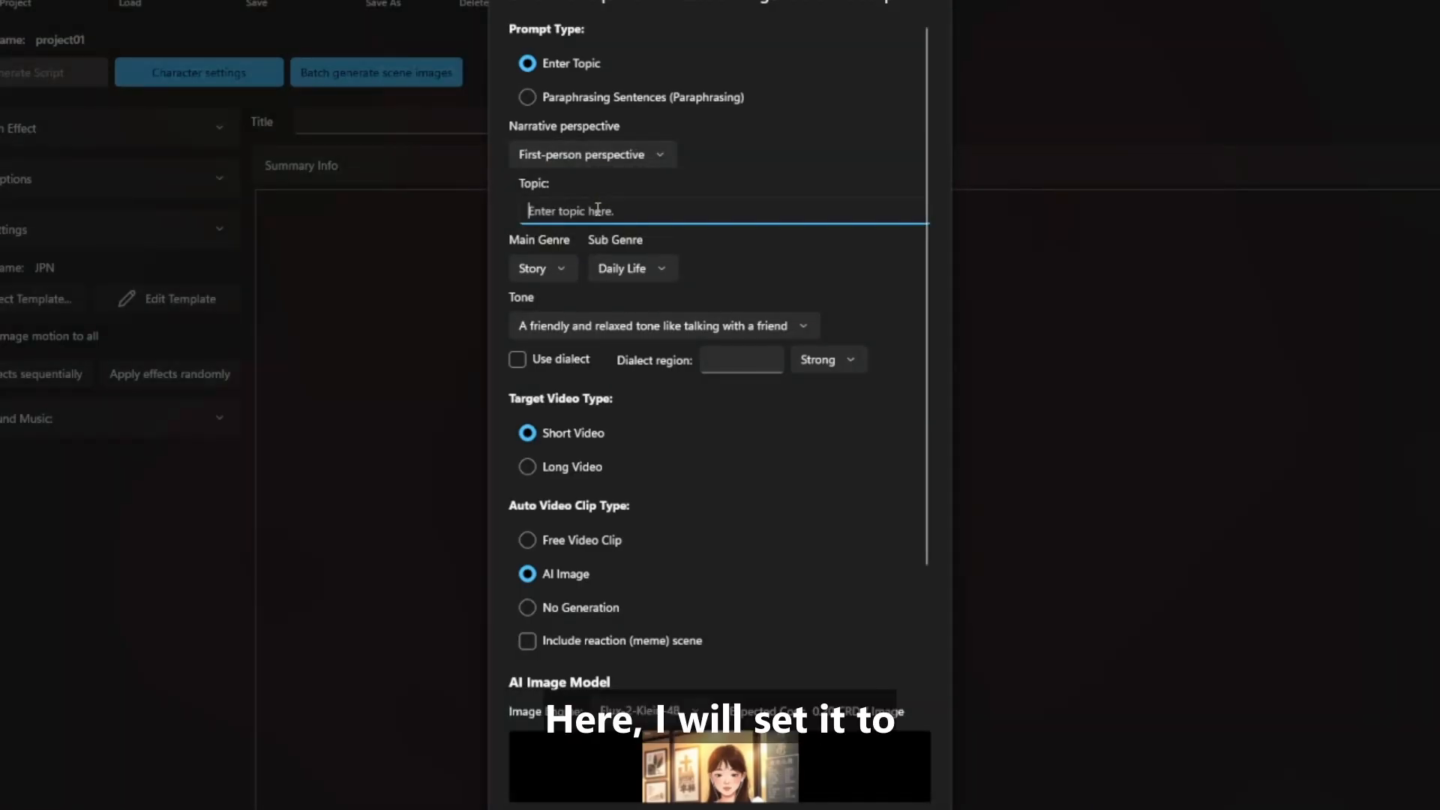
{"action": "type", "text": "How to "}
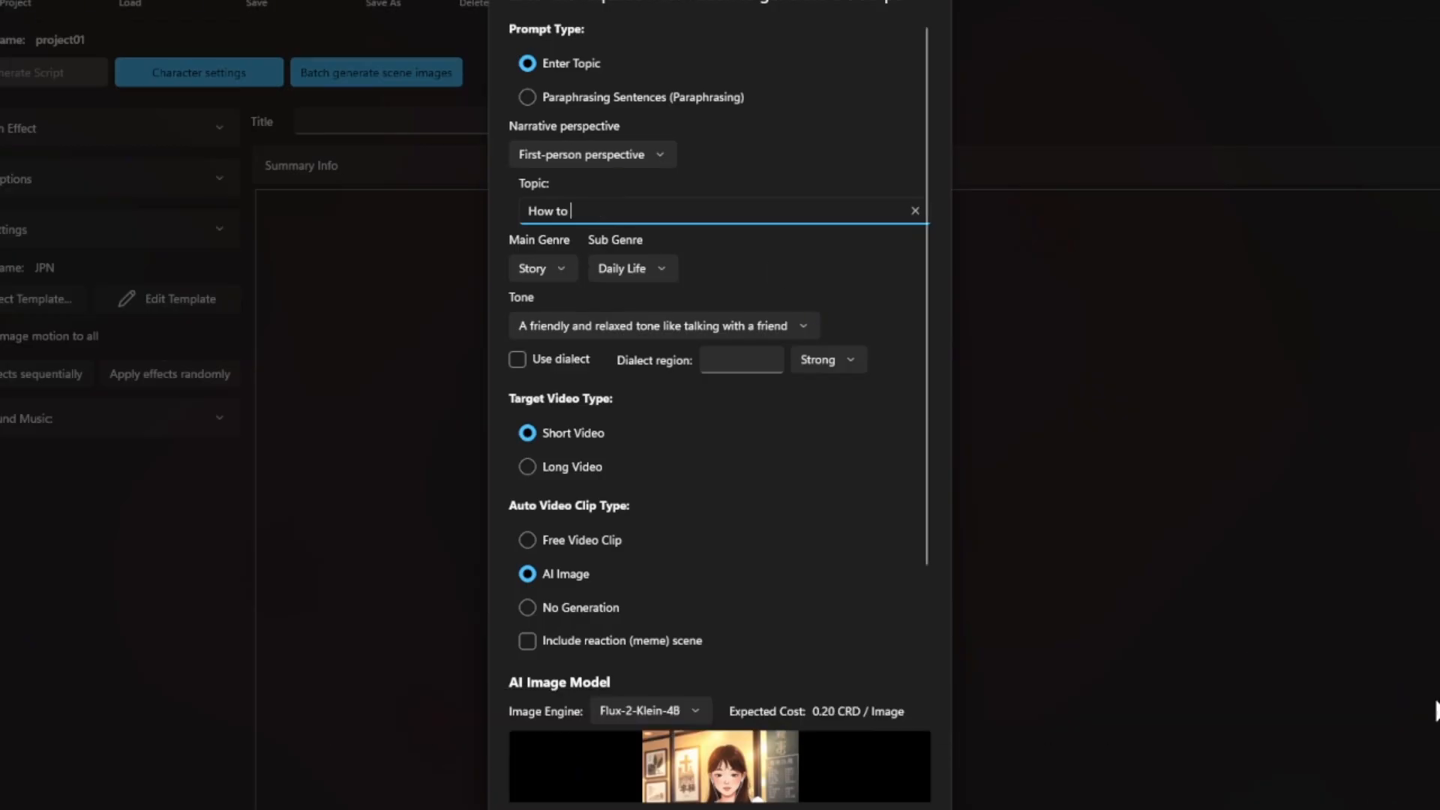
{"action": "type", "text": "boost your focus"}
Set genre Info, sub-genre How-to, and a comfortable everyday conversational tone
{"action": "left_click", "coordinate": [559, 267]}
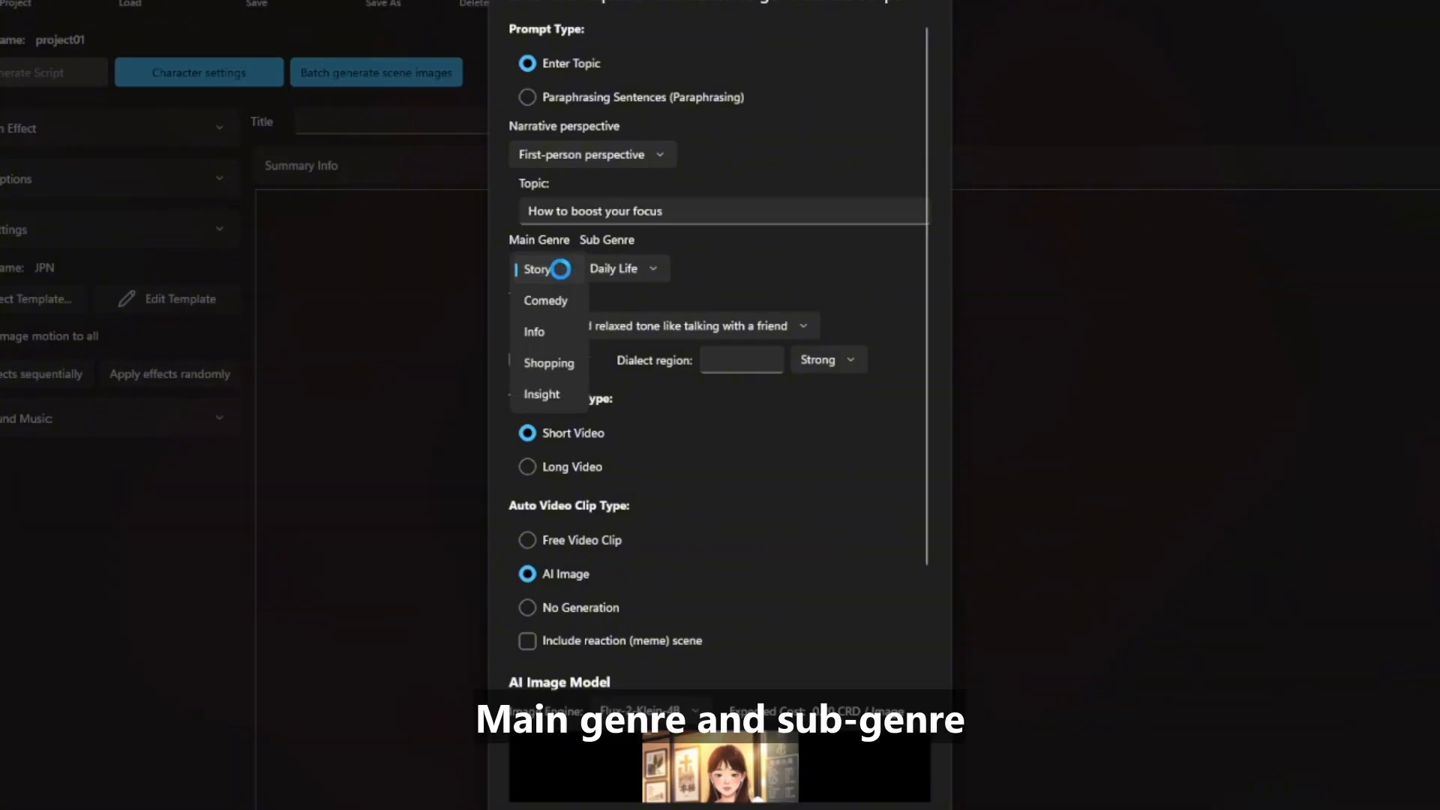
{"action": "left_click", "coordinate": [552, 331]}
{"action": "left_click", "coordinate": [628, 267]}
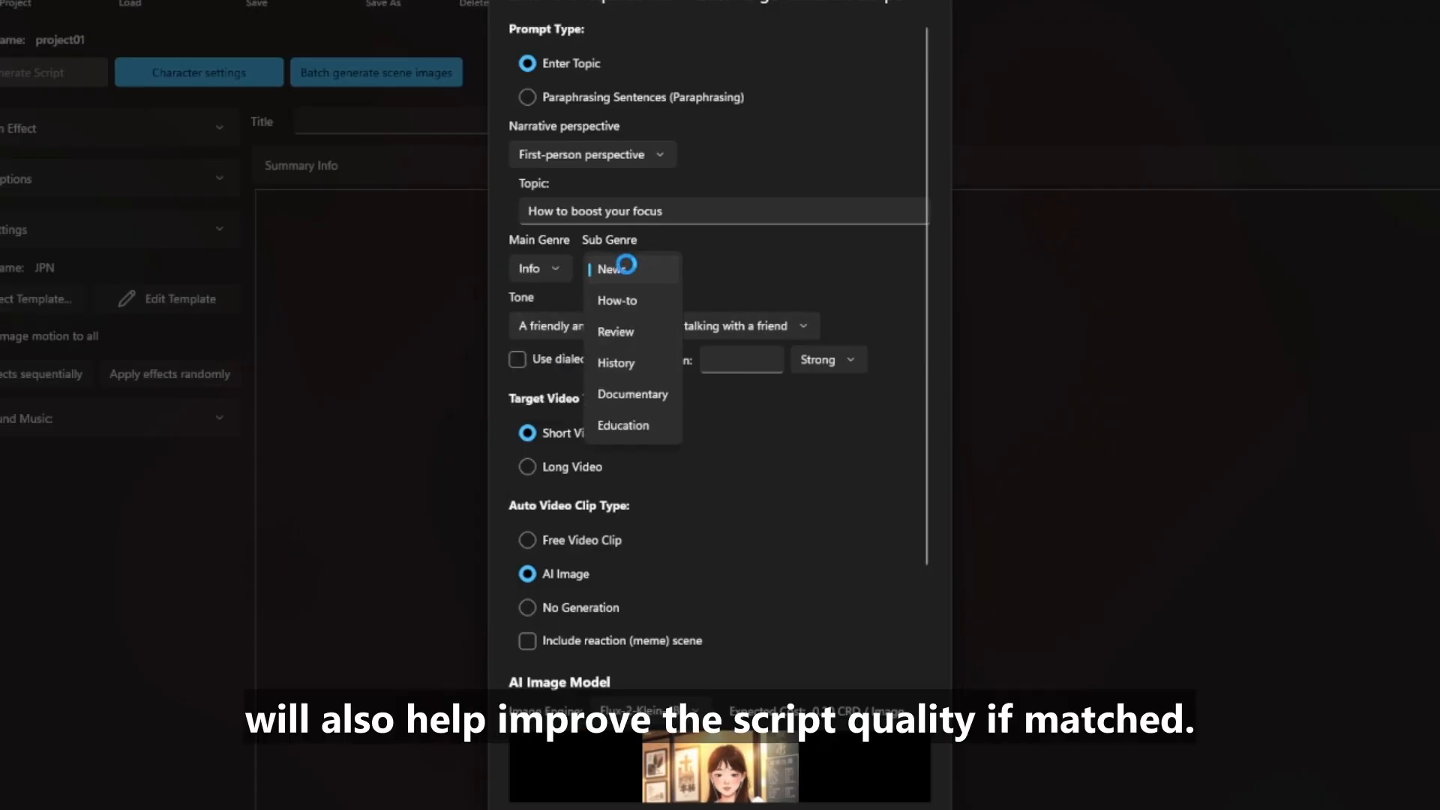
{"action": "left_click", "coordinate": [624, 299]}
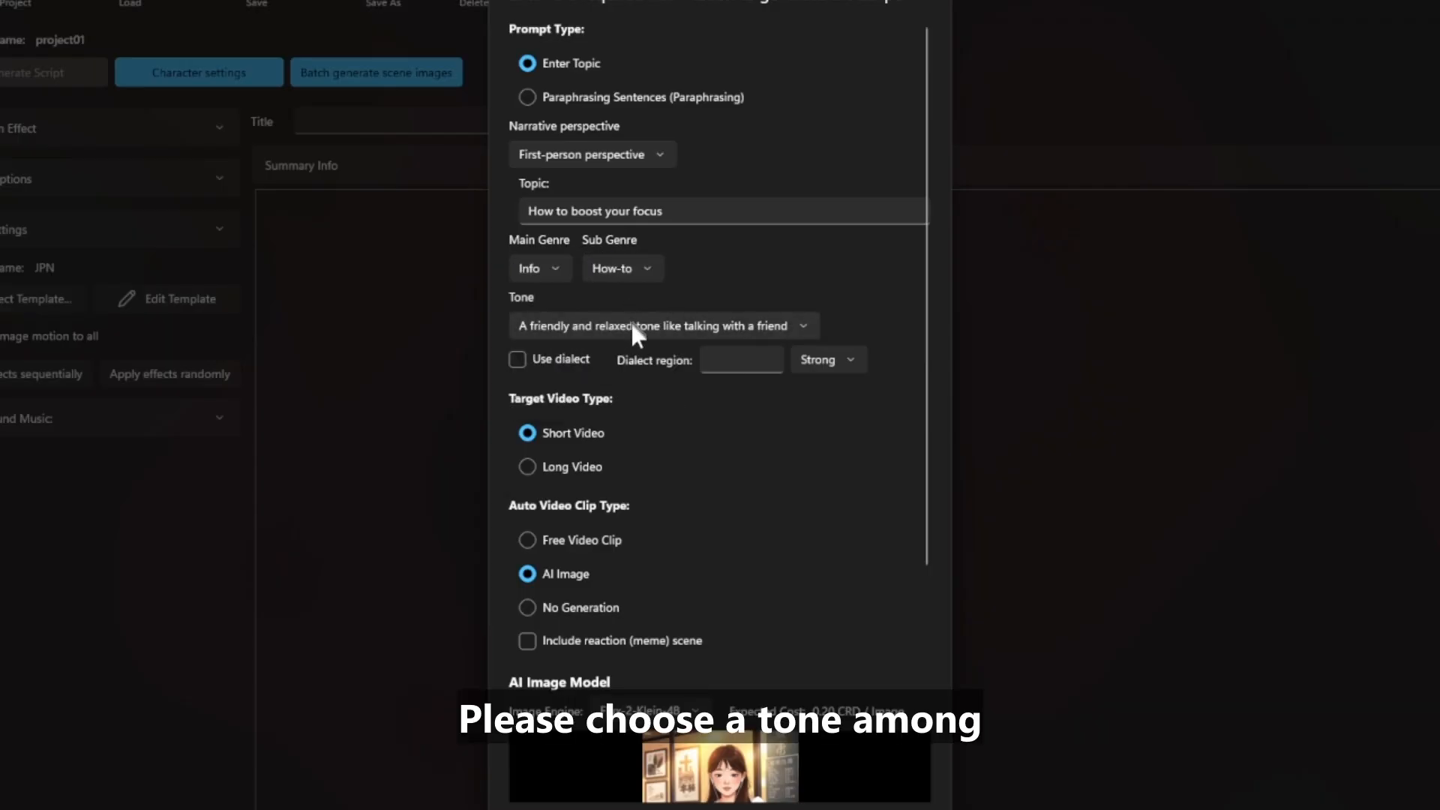
{"action": "left_click", "coordinate": [631, 327]}
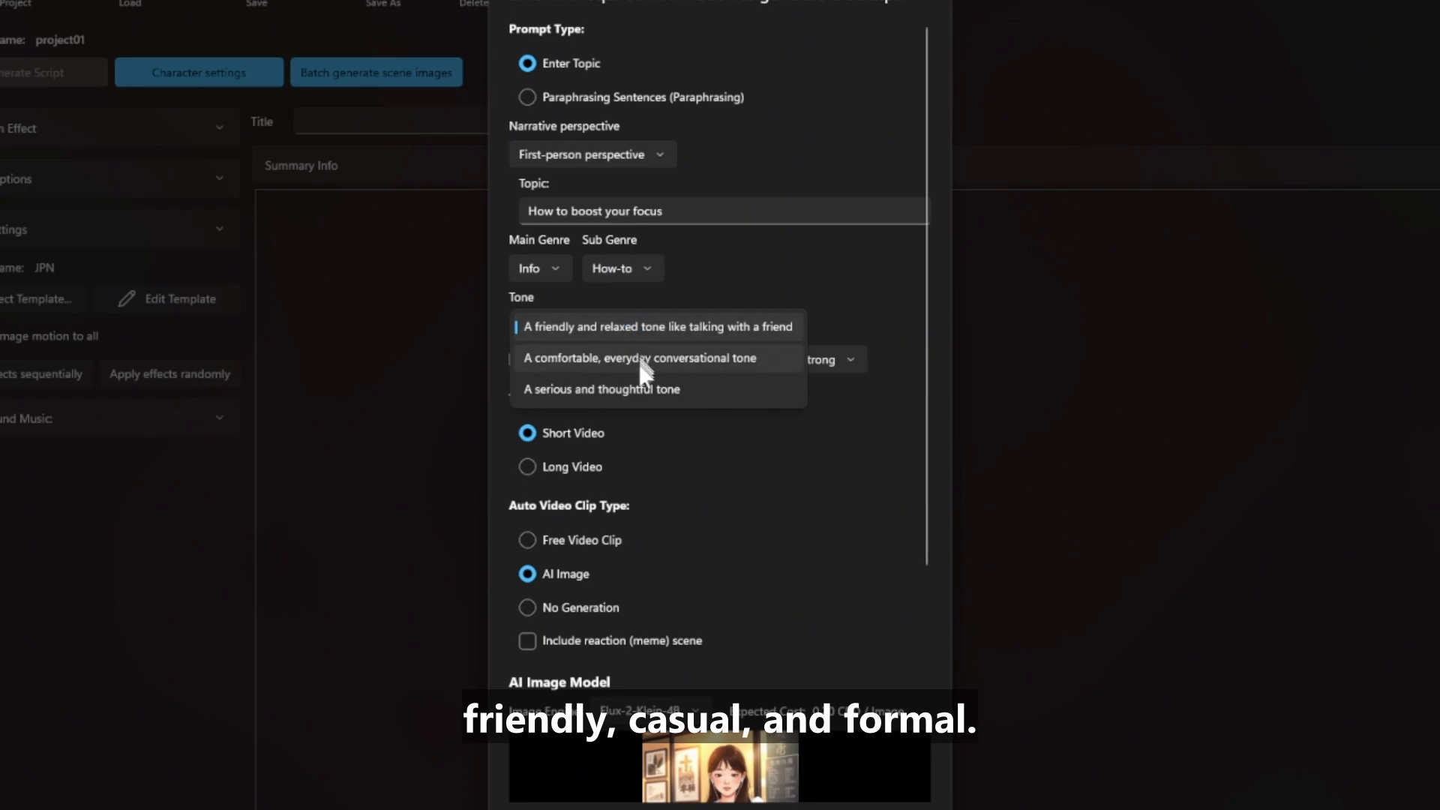
{"action": "left_click", "coordinate": [640, 361]}
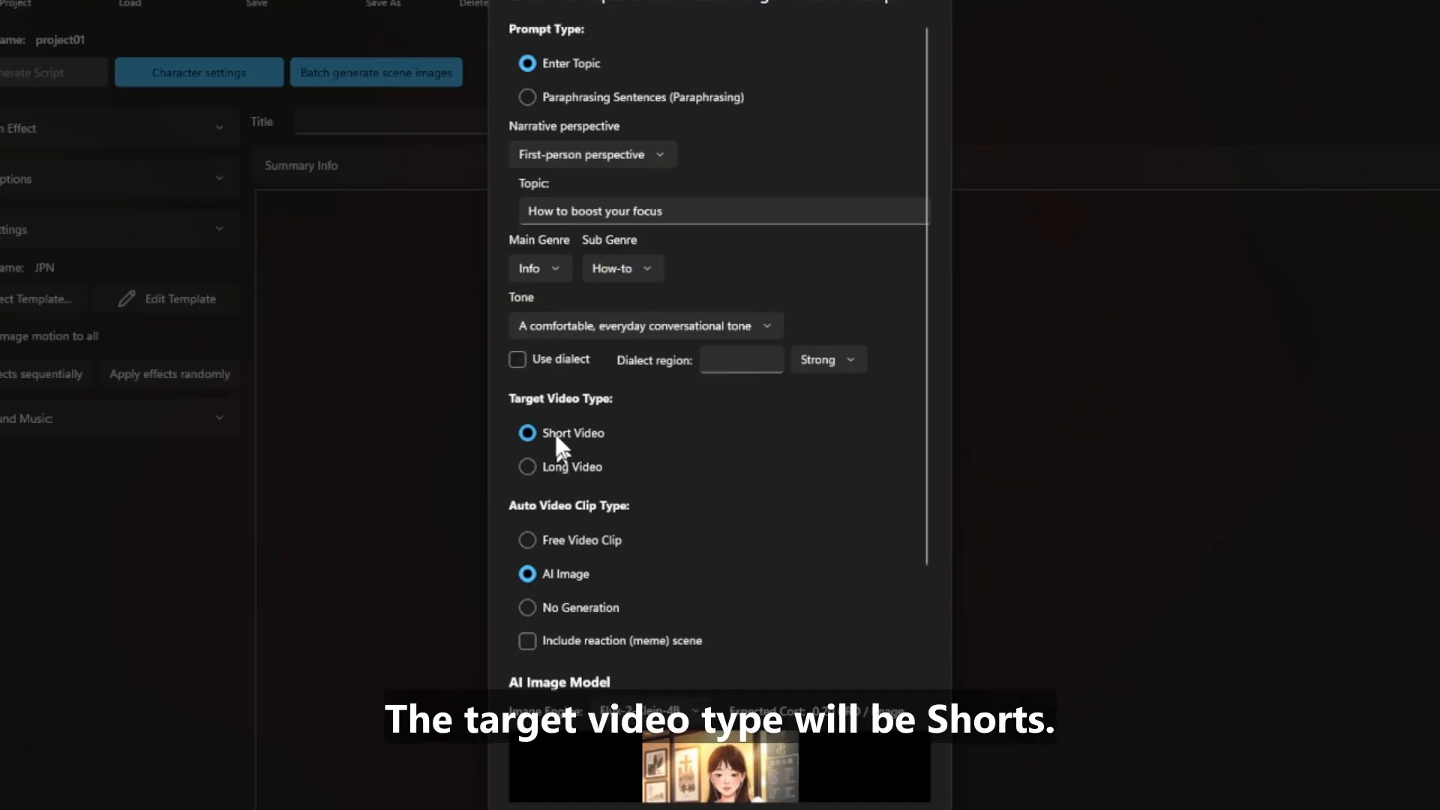
Use AI-generated images as the scene clip type
{"action": "left_click", "coordinate": [566, 541]}
{"action": "left_click", "coordinate": [566, 572]}
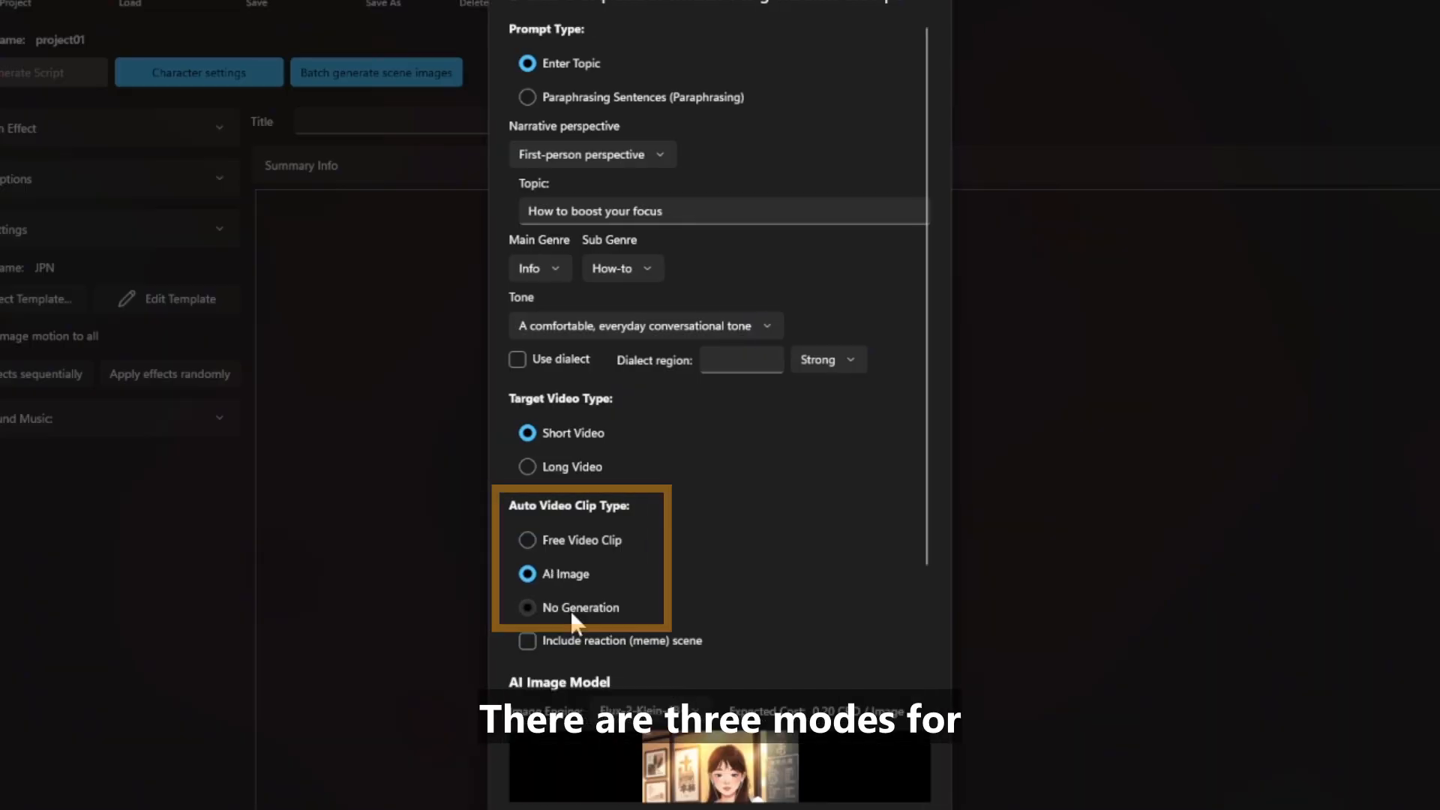
{"action": "left_click", "coordinate": [570, 609]}
{"action": "left_click", "coordinate": [568, 573]}
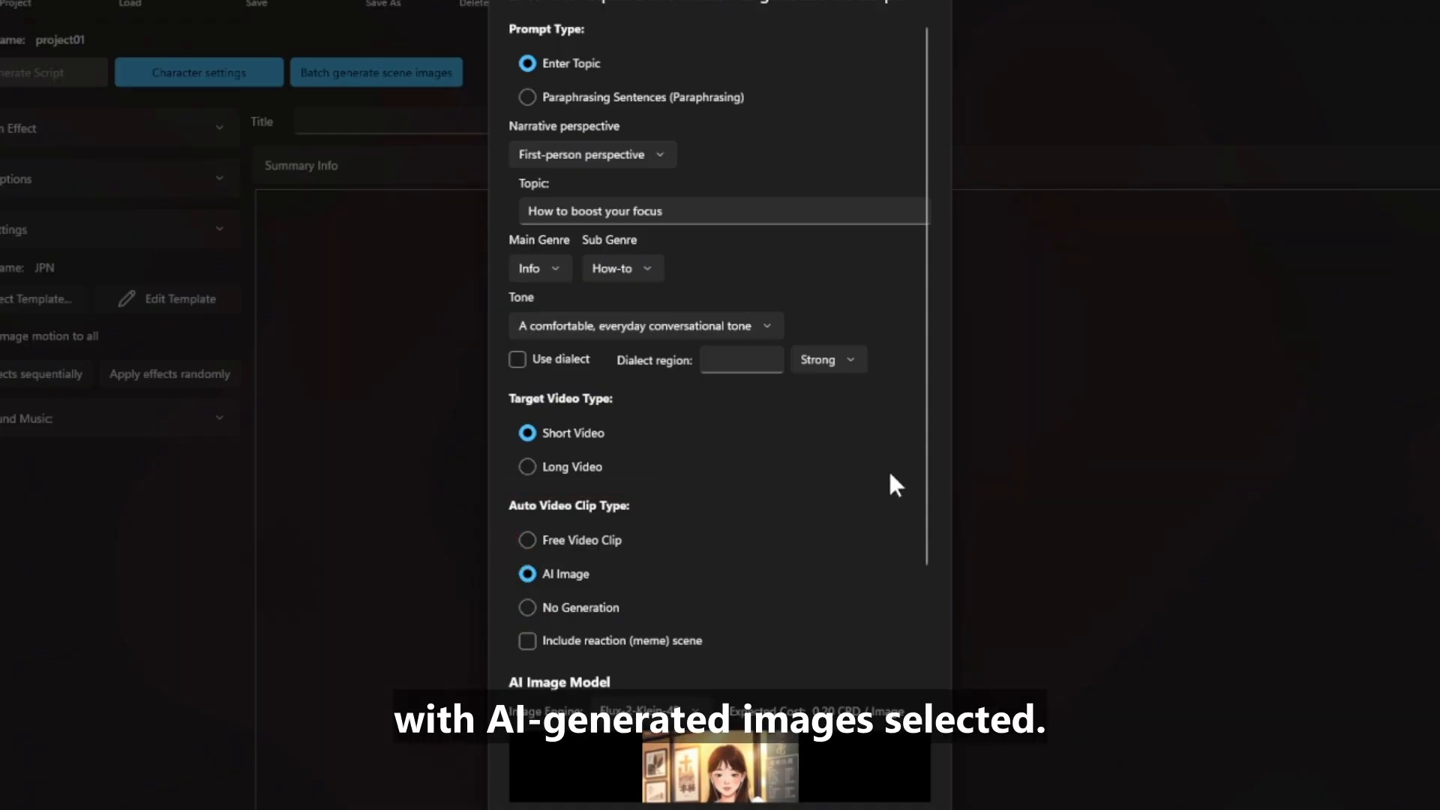
Cycle the AI Image Model preview to the Realistic style
{"action": "scroll", "coordinate": [896, 484], "scroll_direction": "down", "scroll_amount": 5}
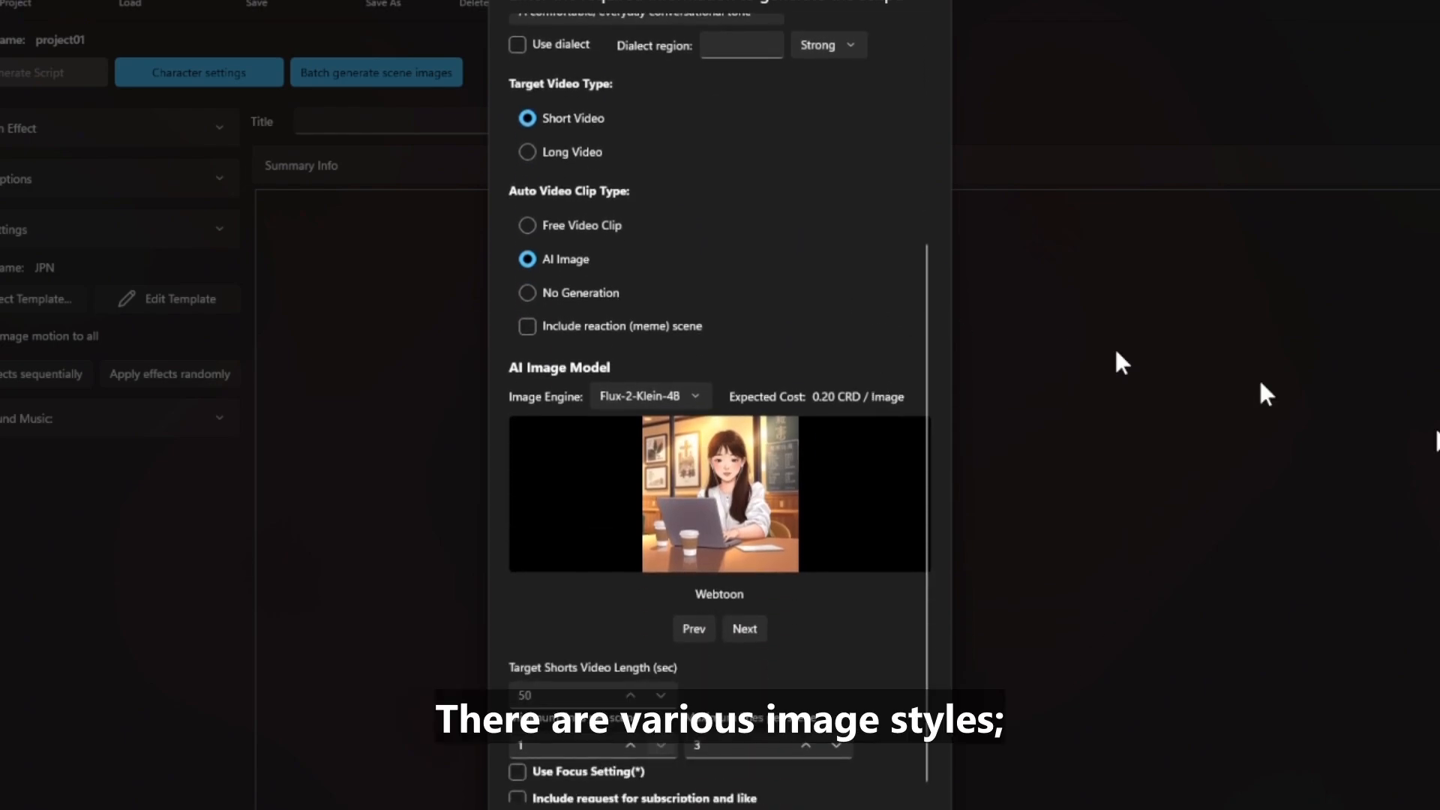
{"action": "scroll", "coordinate": [738, 522], "scroll_direction": "down", "scroll_amount": 1}
{"action": "scroll", "coordinate": [719, 508], "scroll_direction": "down", "scroll_amount": 1}
{"action": "scroll", "coordinate": [719, 507], "scroll_direction": "down", "scroll_amount": 1}
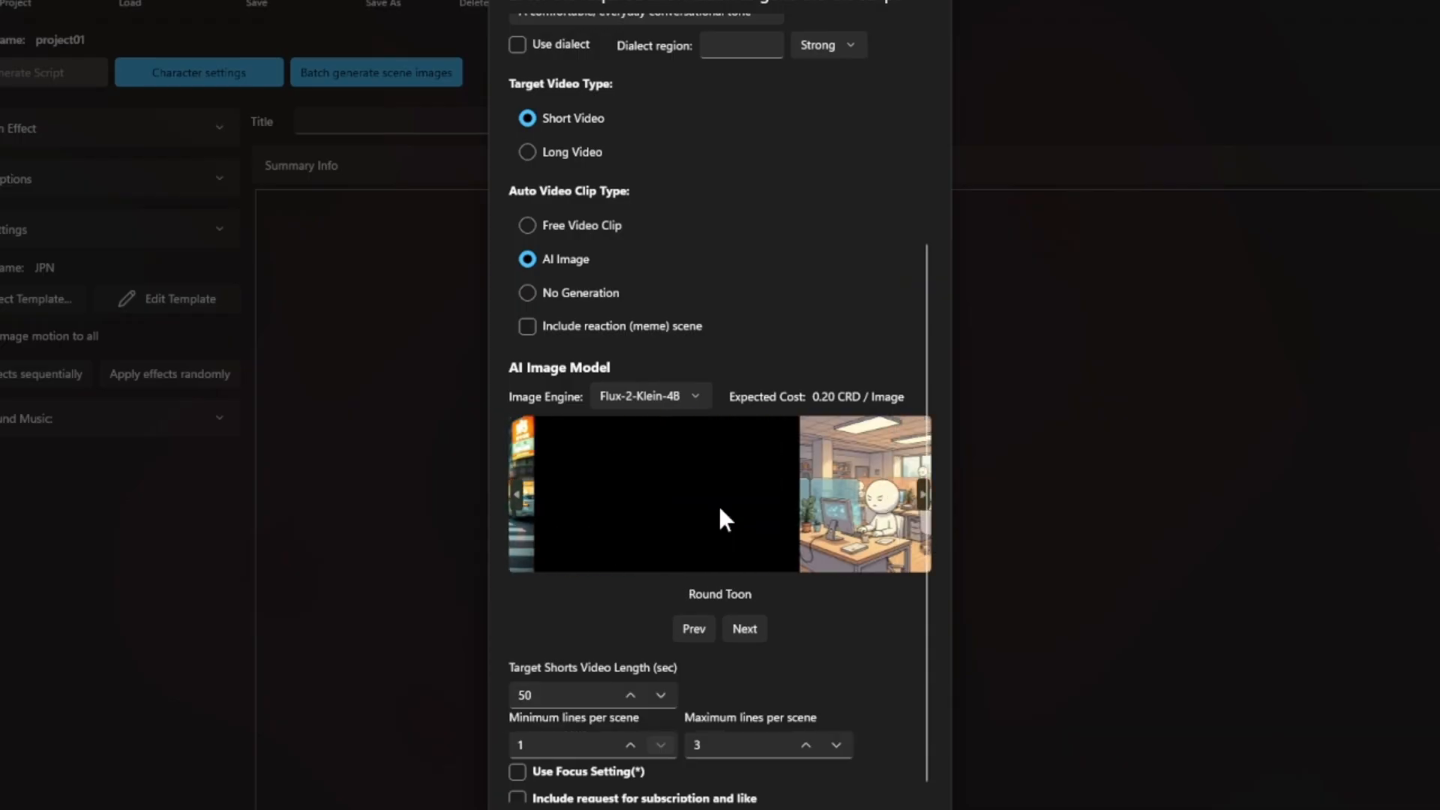
{"action": "scroll", "coordinate": [719, 508], "scroll_direction": "down", "scroll_amount": 1}
{"action": "scroll", "coordinate": [720, 508], "scroll_direction": "down", "scroll_amount": 1}
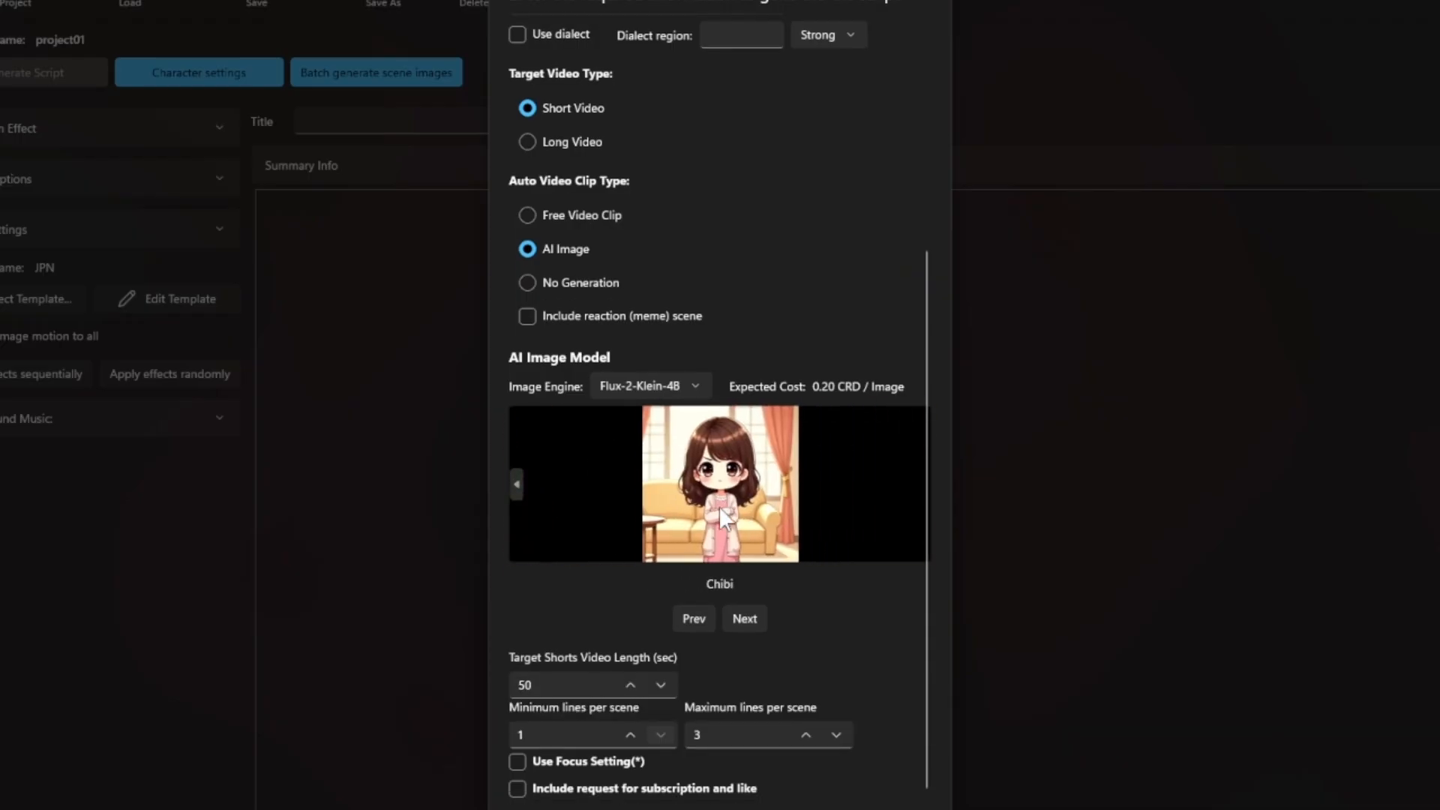
{"action": "scroll", "coordinate": [719, 506], "scroll_direction": "up", "scroll_amount": 3}
{"action": "scroll", "coordinate": [719, 507], "scroll_direction": "up", "scroll_amount": 5}
{"action": "scroll", "coordinate": [719, 507], "scroll_direction": "down", "scroll_amount": 3}
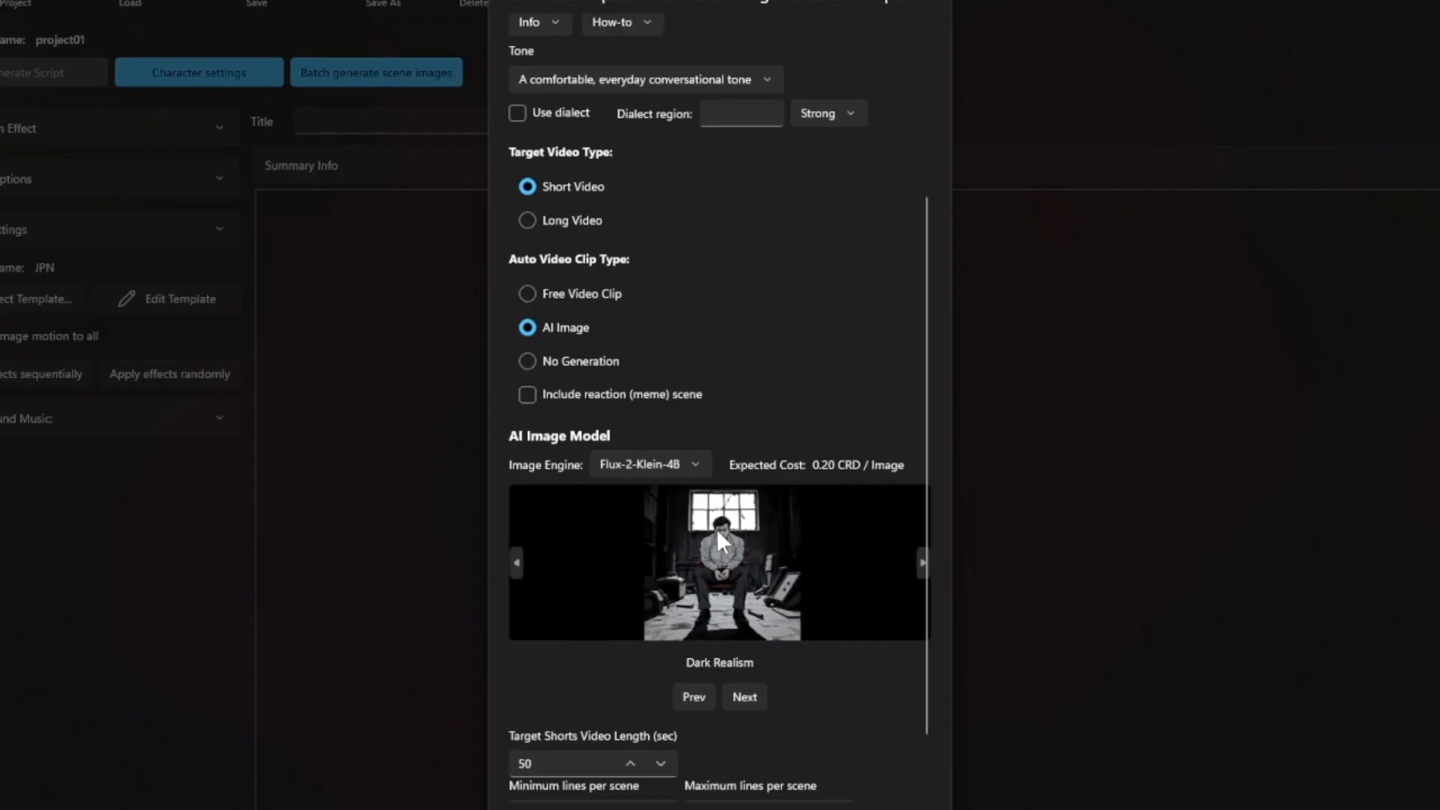
{"action": "scroll", "coordinate": [717, 529], "scroll_direction": "down", "scroll_amount": 1}
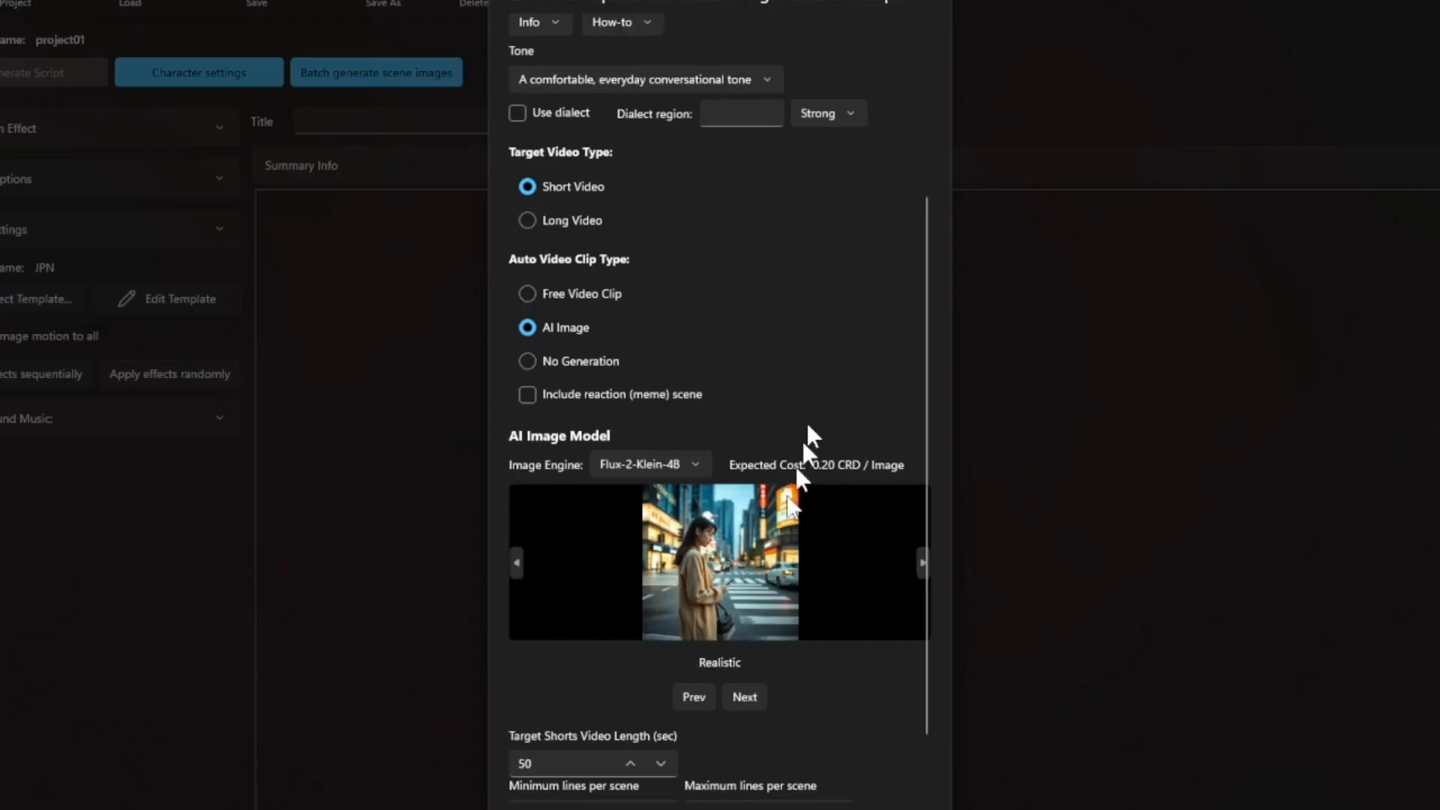
{"action": "scroll", "coordinate": [862, 352], "scroll_direction": "down", "scroll_amount": 2}
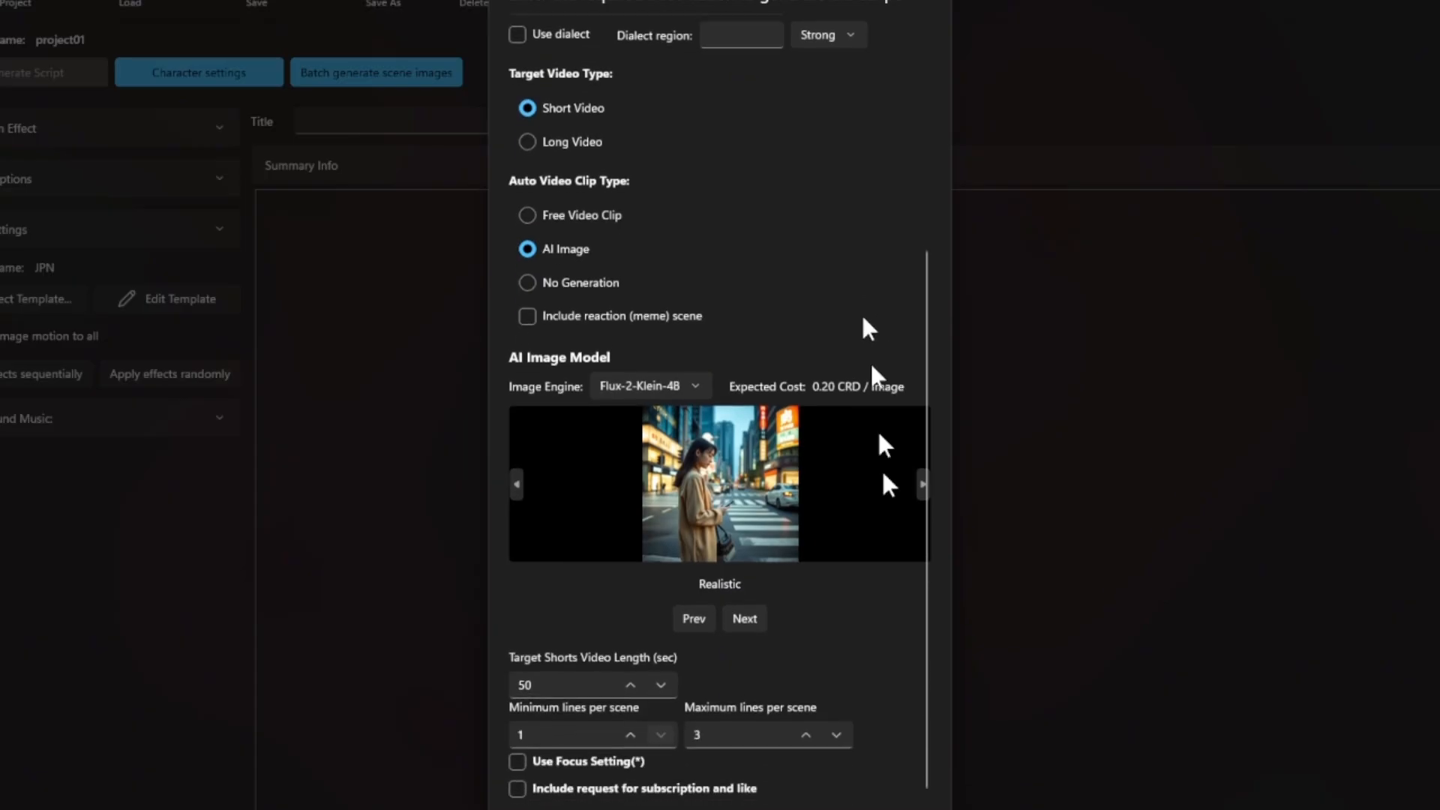
{"action": "scroll", "coordinate": [834, 606], "scroll_direction": "down", "scroll_amount": 2}
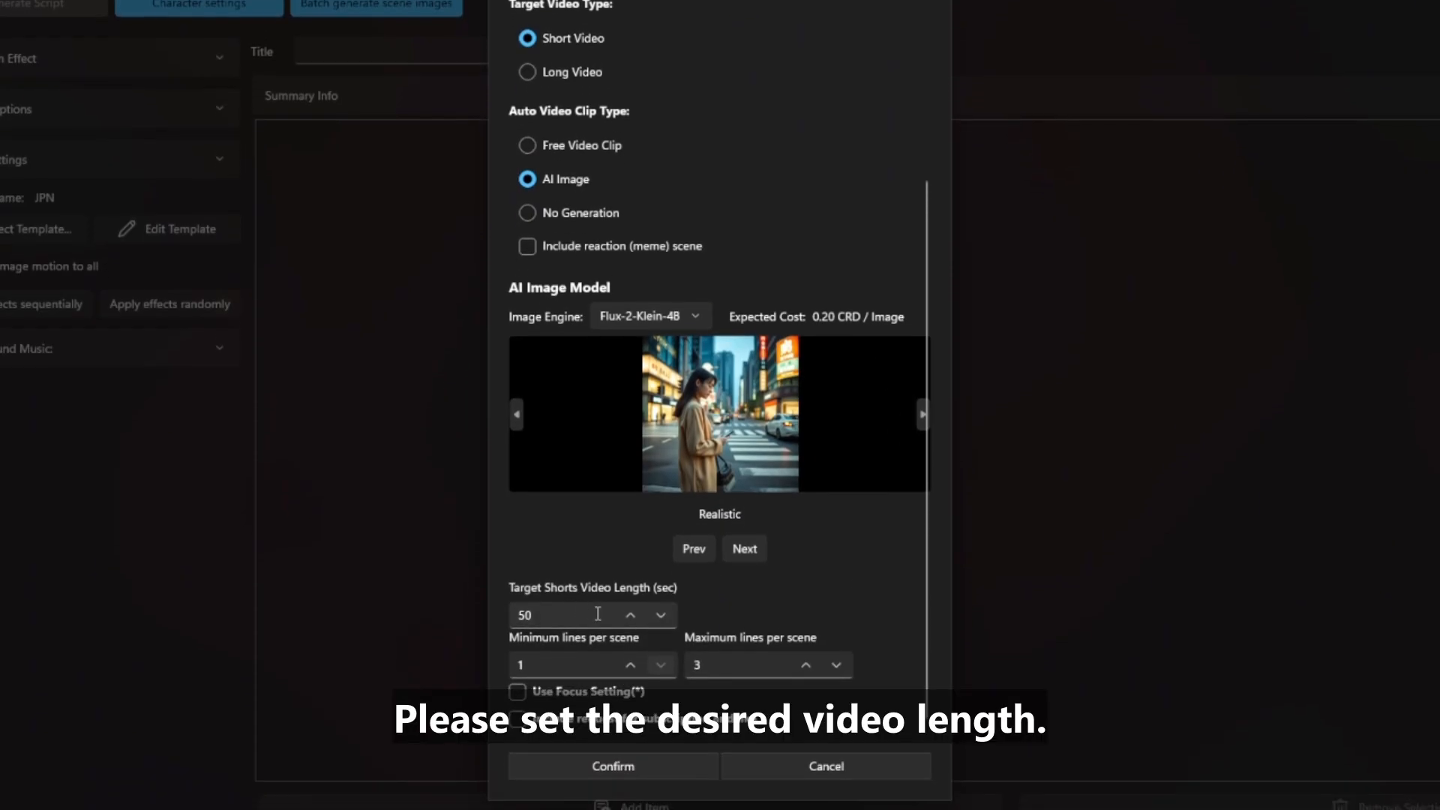
Set the target Shorts video length to 35 seconds
{"action": "left_click", "coordinate": [597, 614]}
{"action": "left_click", "coordinate": [660, 615]}
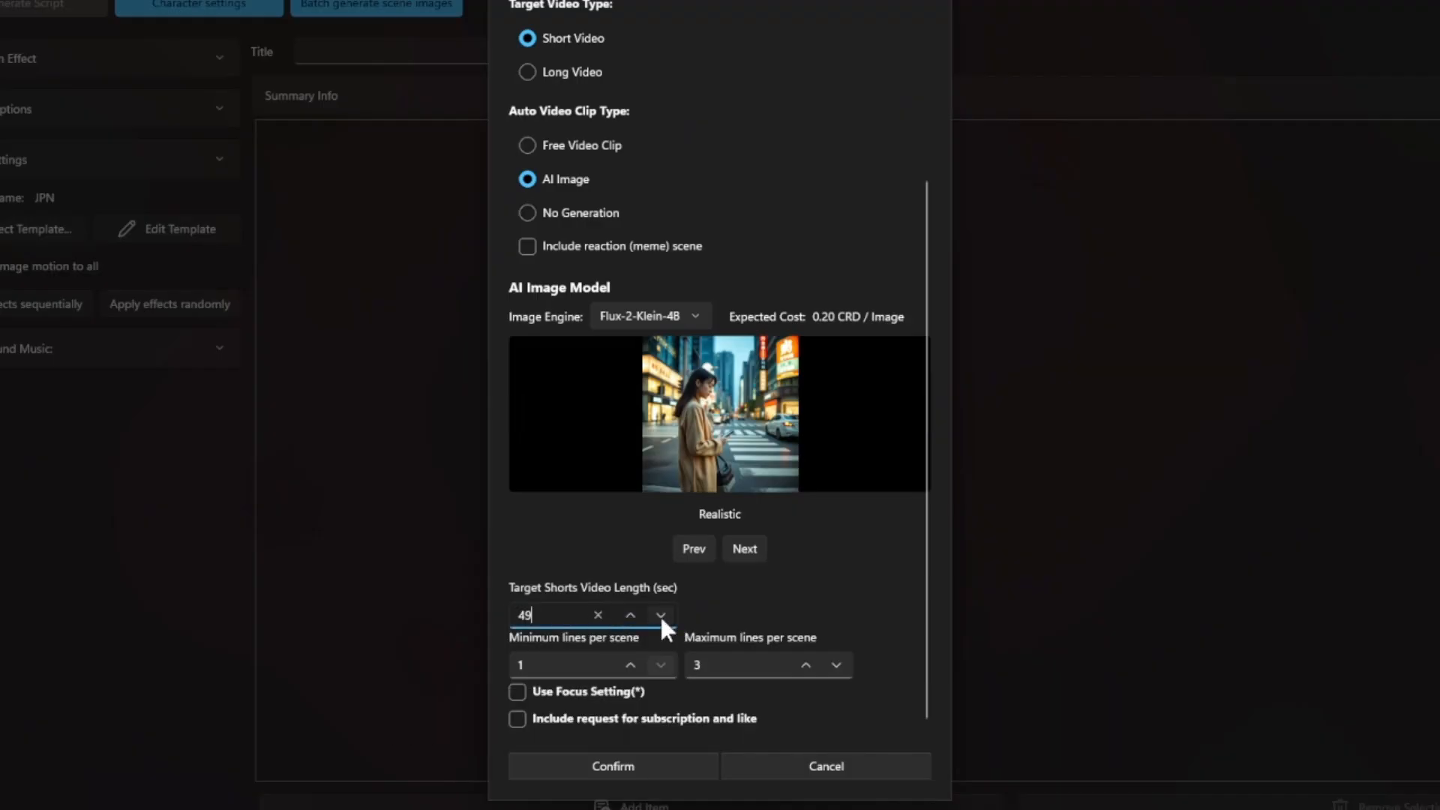
{"action": "left_click_drag", "start_coordinate": [543, 613], "coordinate": [497, 610]}
{"action": "type", "text": "35"}
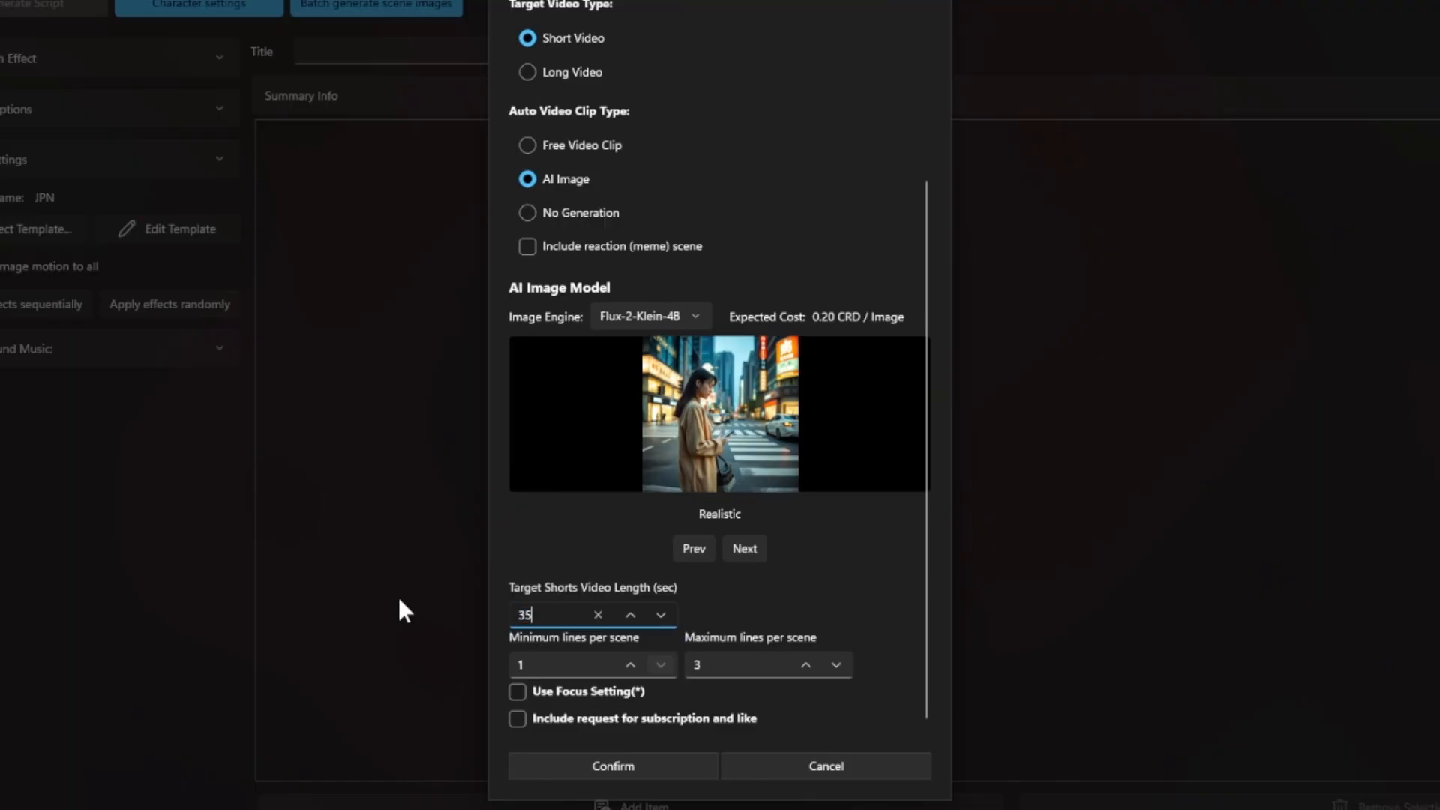
Check the minimum and maximum lines-per-scene values and confirm to draft the script
{"action": "left_click", "coordinate": [592, 666]}
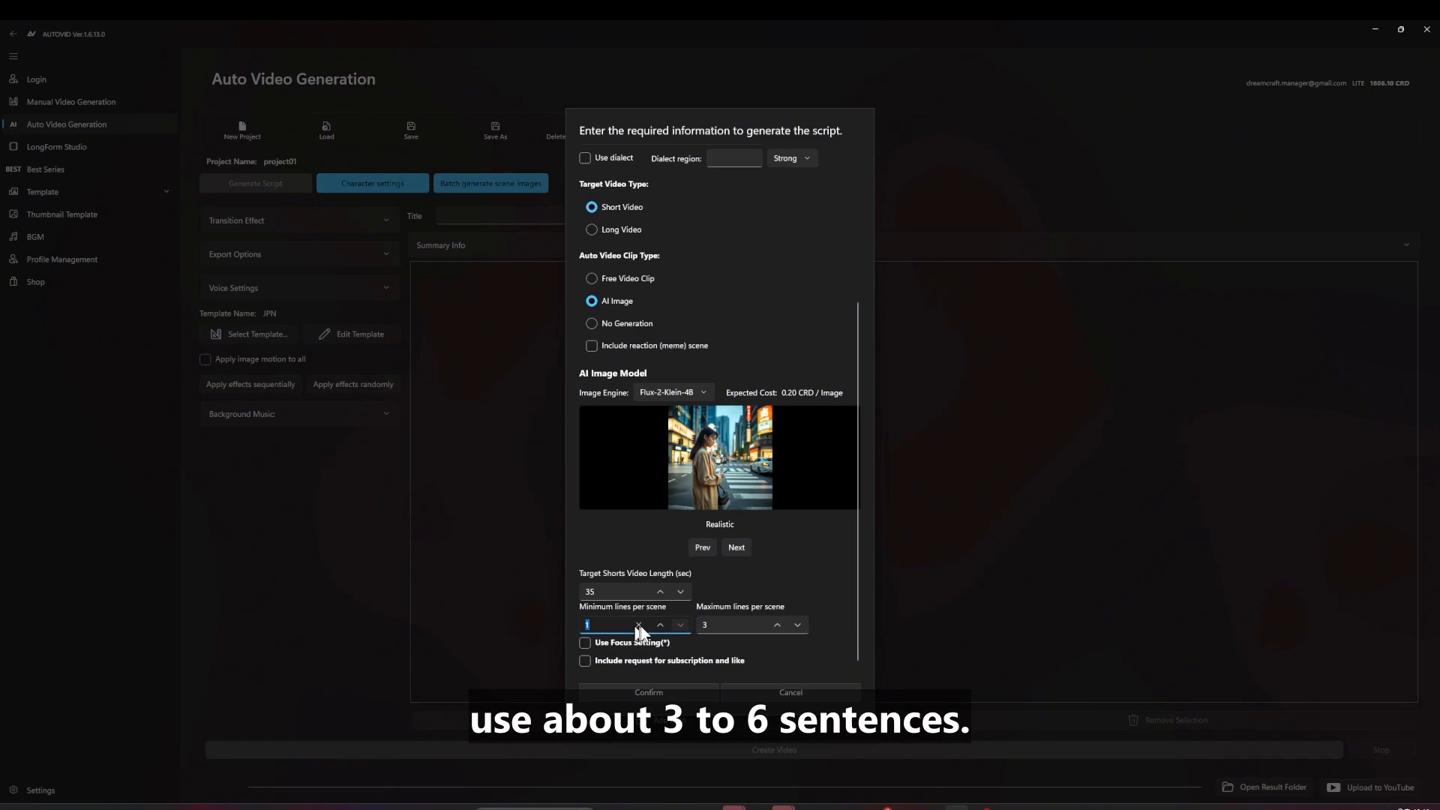
{"action": "left_click", "coordinate": [728, 624]}
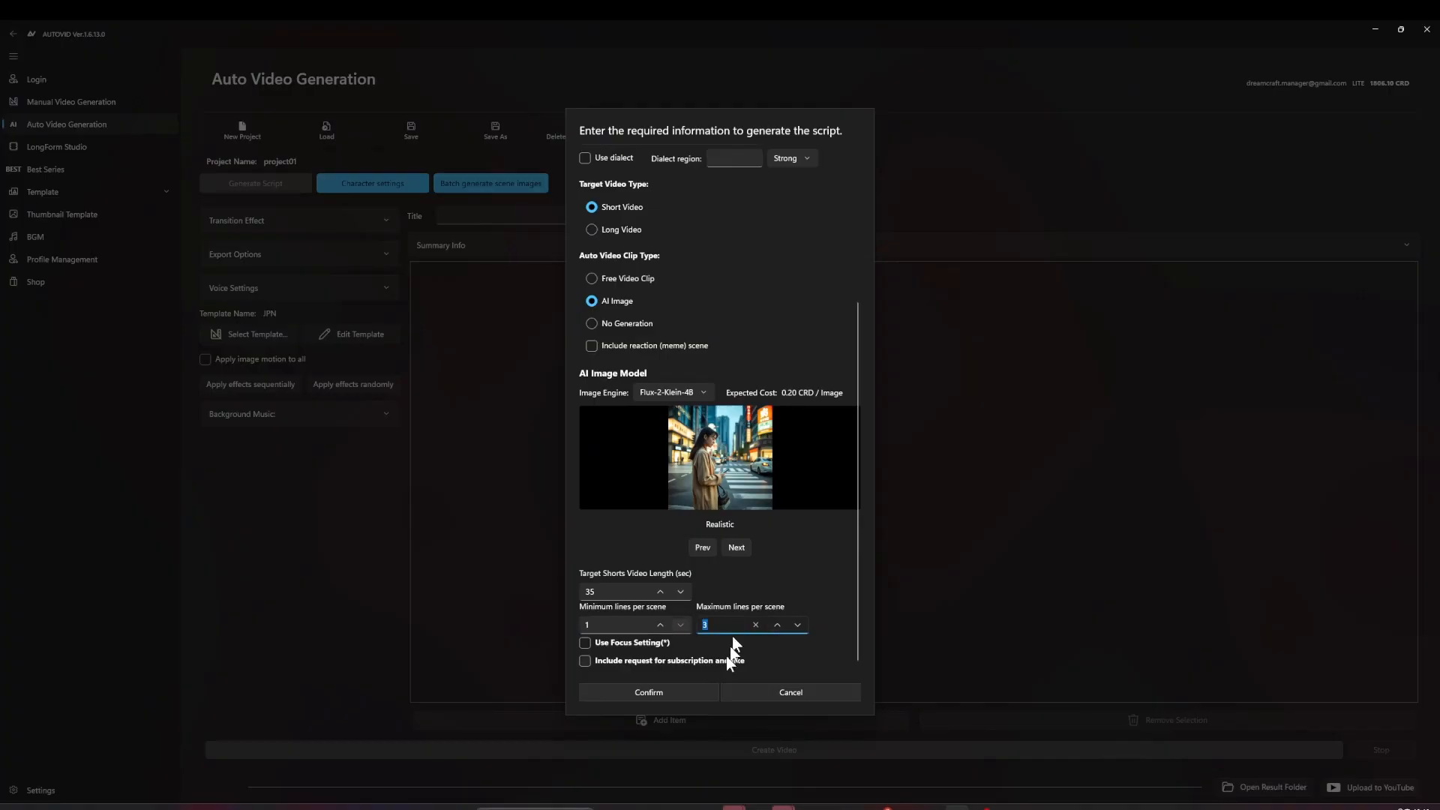
{"action": "left_click", "coordinate": [672, 694]}
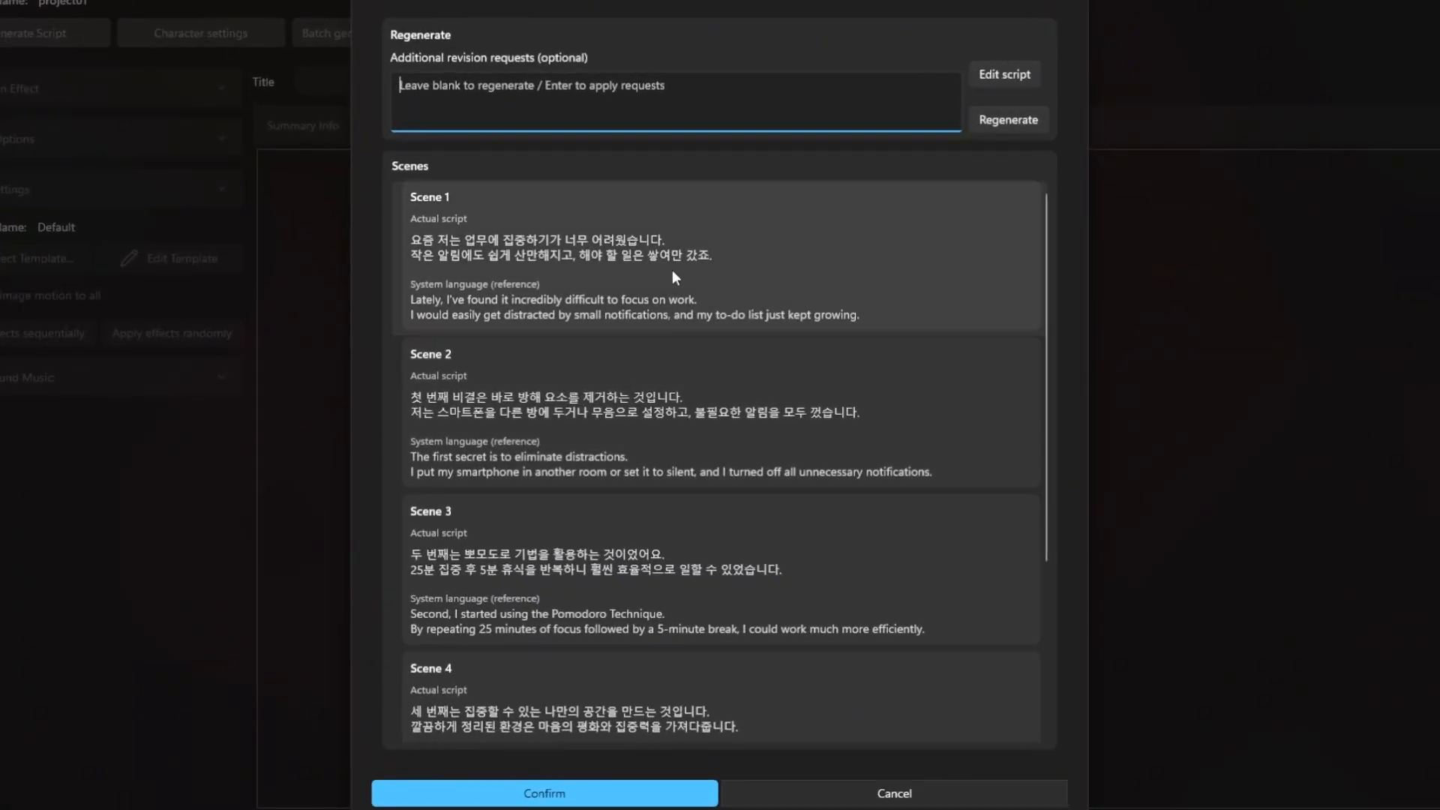
Scroll through the five focus-improvement draft scenes and accept the script
{"action": "scroll", "coordinate": [677, 439], "scroll_direction": "down", "scroll_amount": 1}
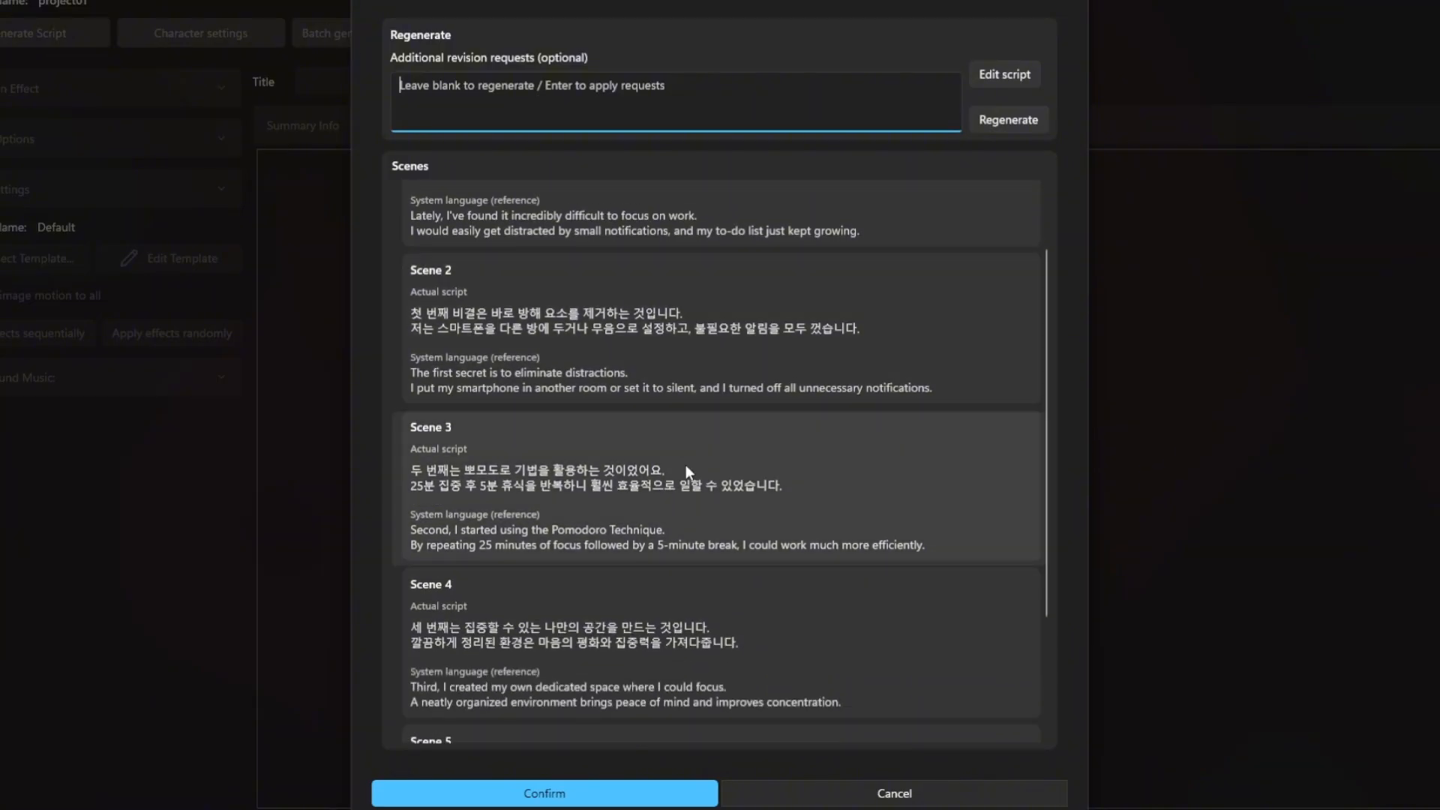
{"action": "scroll", "coordinate": [686, 465], "scroll_direction": "down", "scroll_amount": 2}
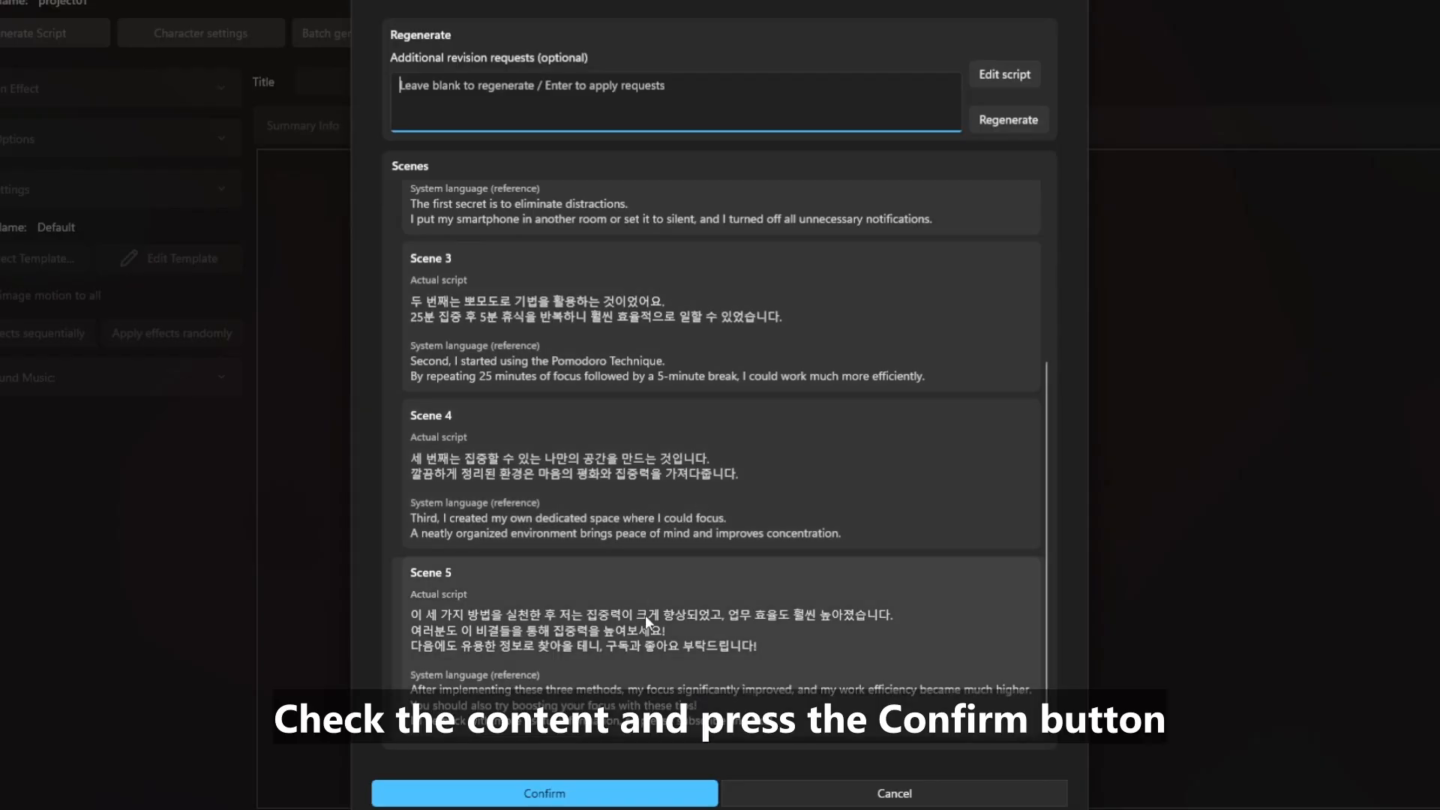
{"action": "left_click", "coordinate": [613, 795]}
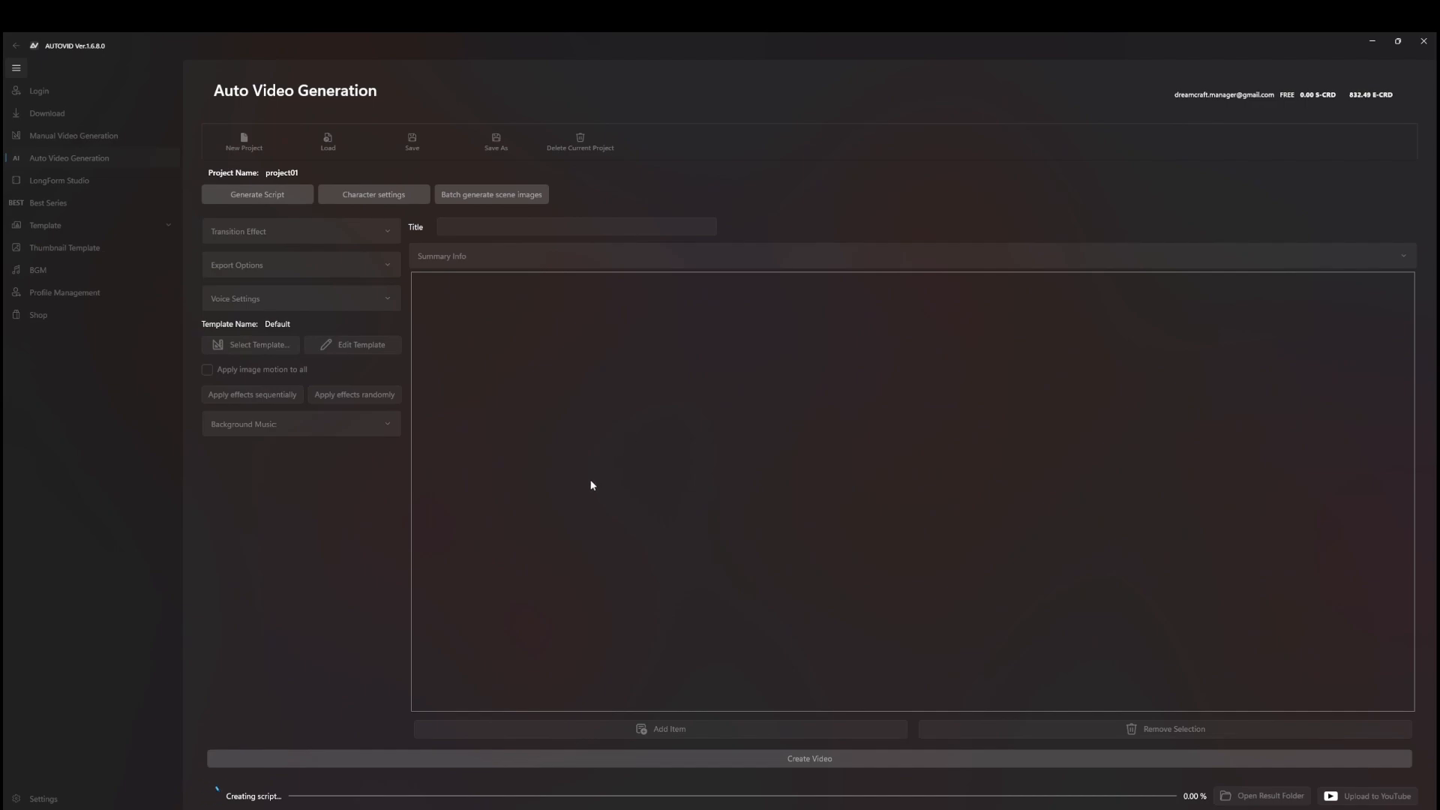
Scroll the scene list to review the title '집중력 높이는 5가지 비결' and its scenes
{"action": "scroll", "coordinate": [647, 429], "scroll_direction": "down", "scroll_amount": 2}
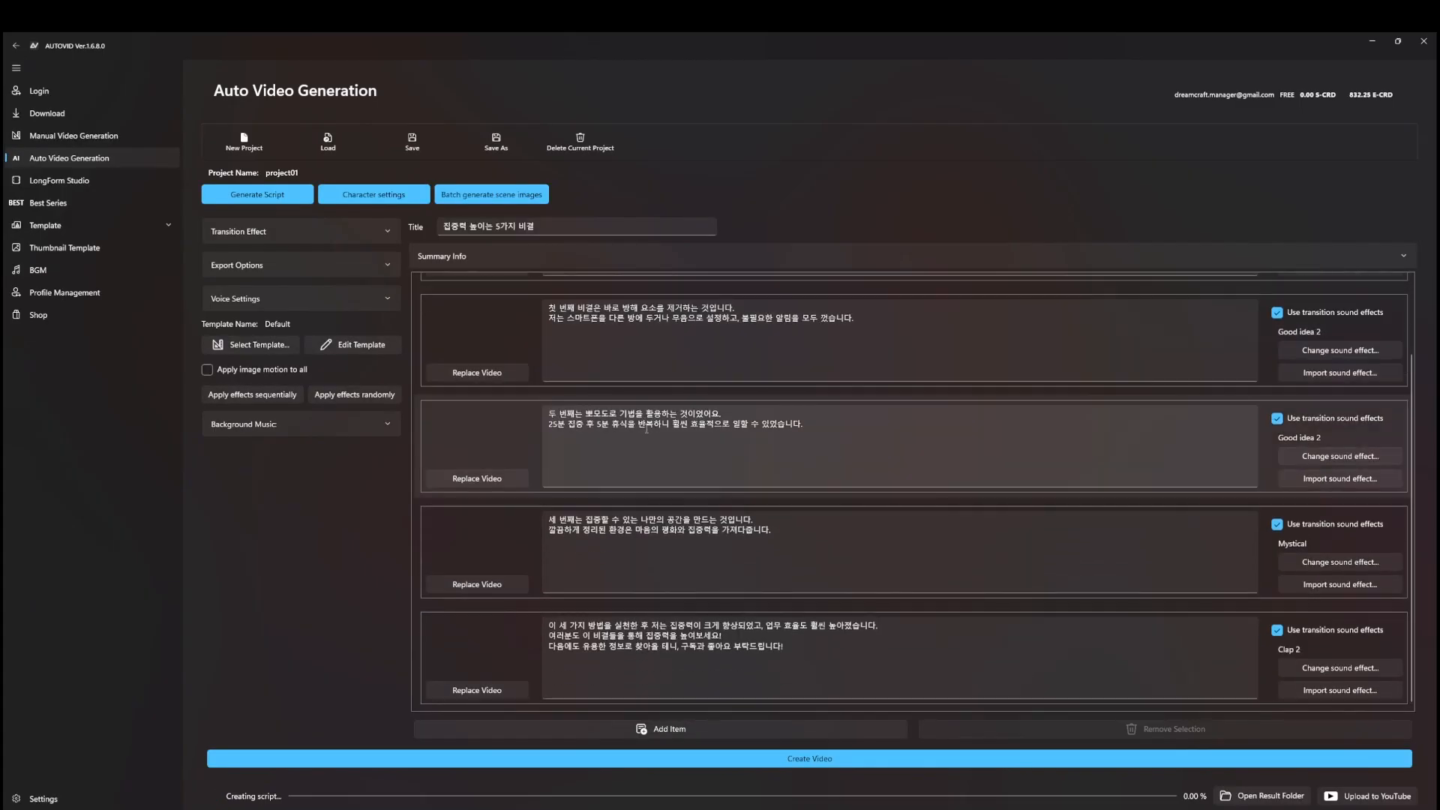
{"action": "scroll", "coordinate": [646, 427], "scroll_direction": "up", "scroll_amount": 1}
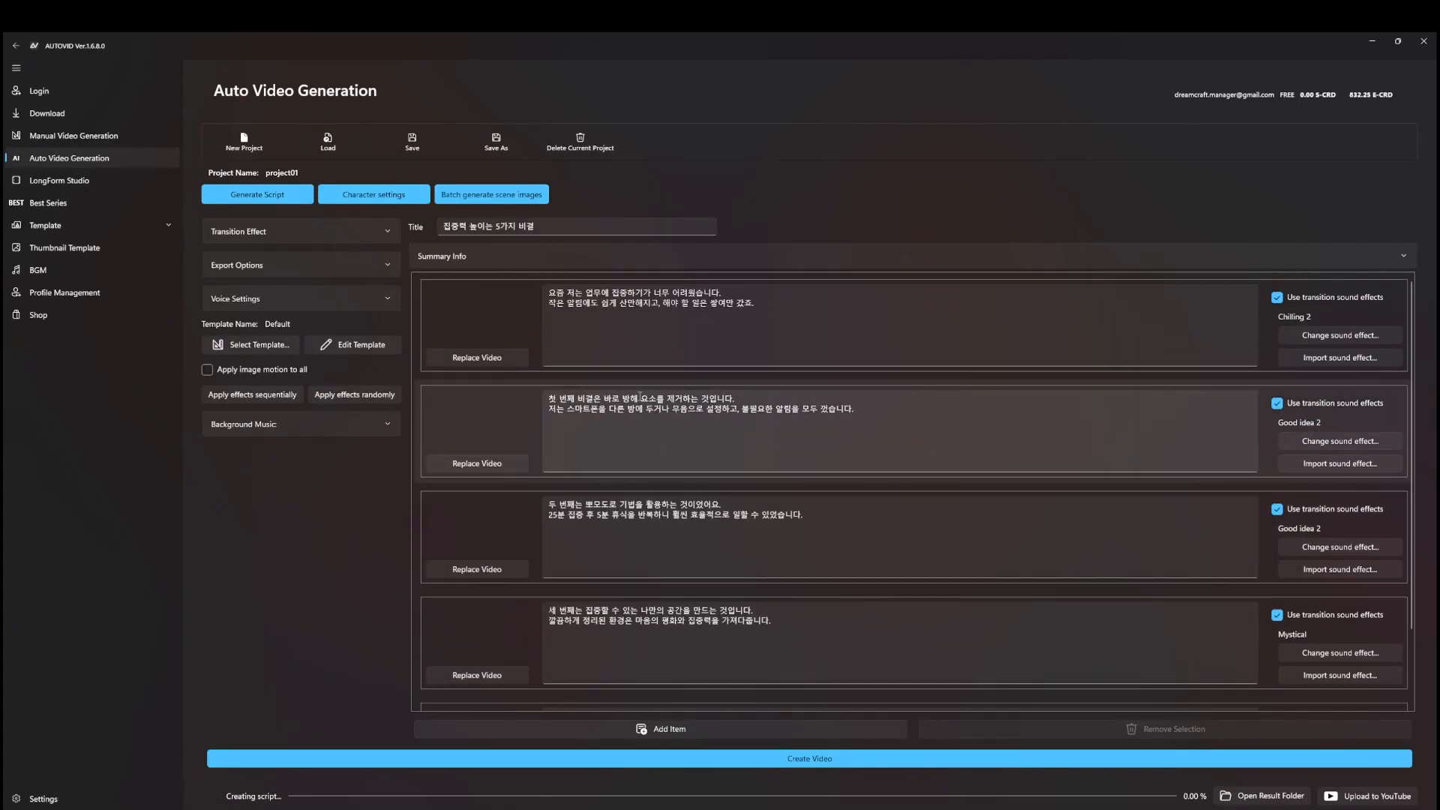
{"action": "scroll", "coordinate": [675, 424], "scroll_direction": "down", "scroll_amount": 2}
{"action": "scroll", "coordinate": [741, 486], "scroll_direction": "up", "scroll_amount": 2}
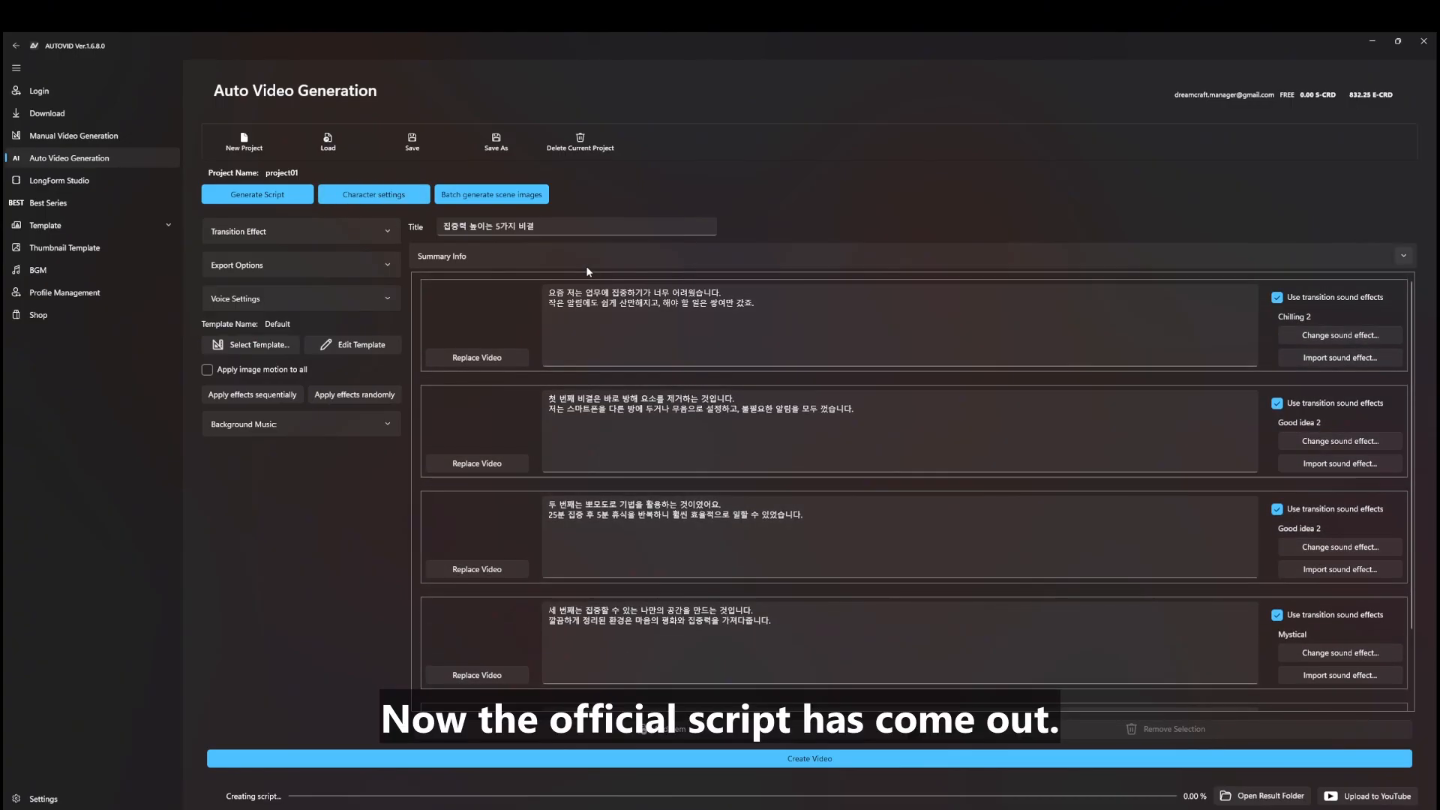
Open character settings and generate a reference image for focal_character
{"action": "left_click", "coordinate": [403, 197]}
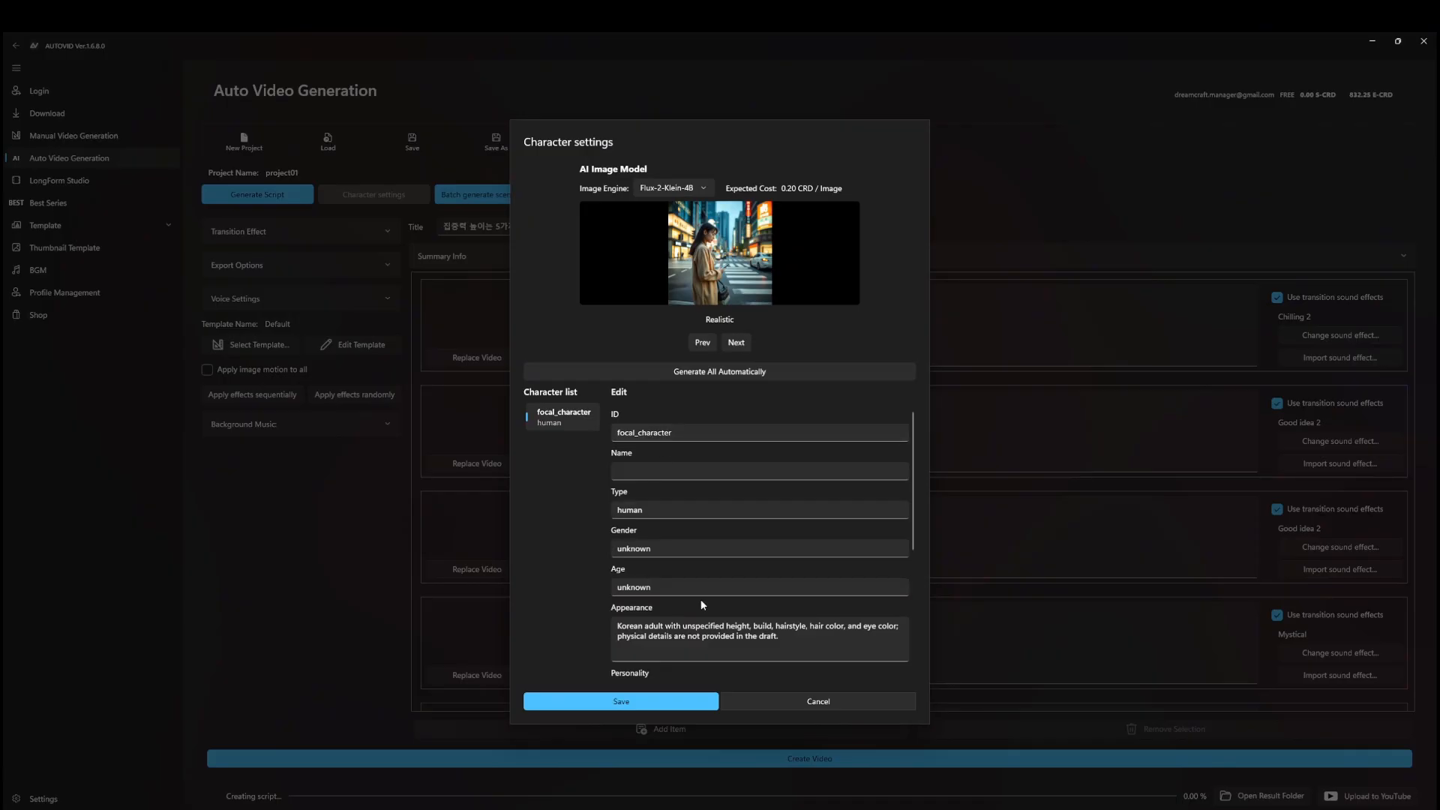
{"action": "scroll", "coordinate": [707, 600], "scroll_direction": "down", "scroll_amount": 3}
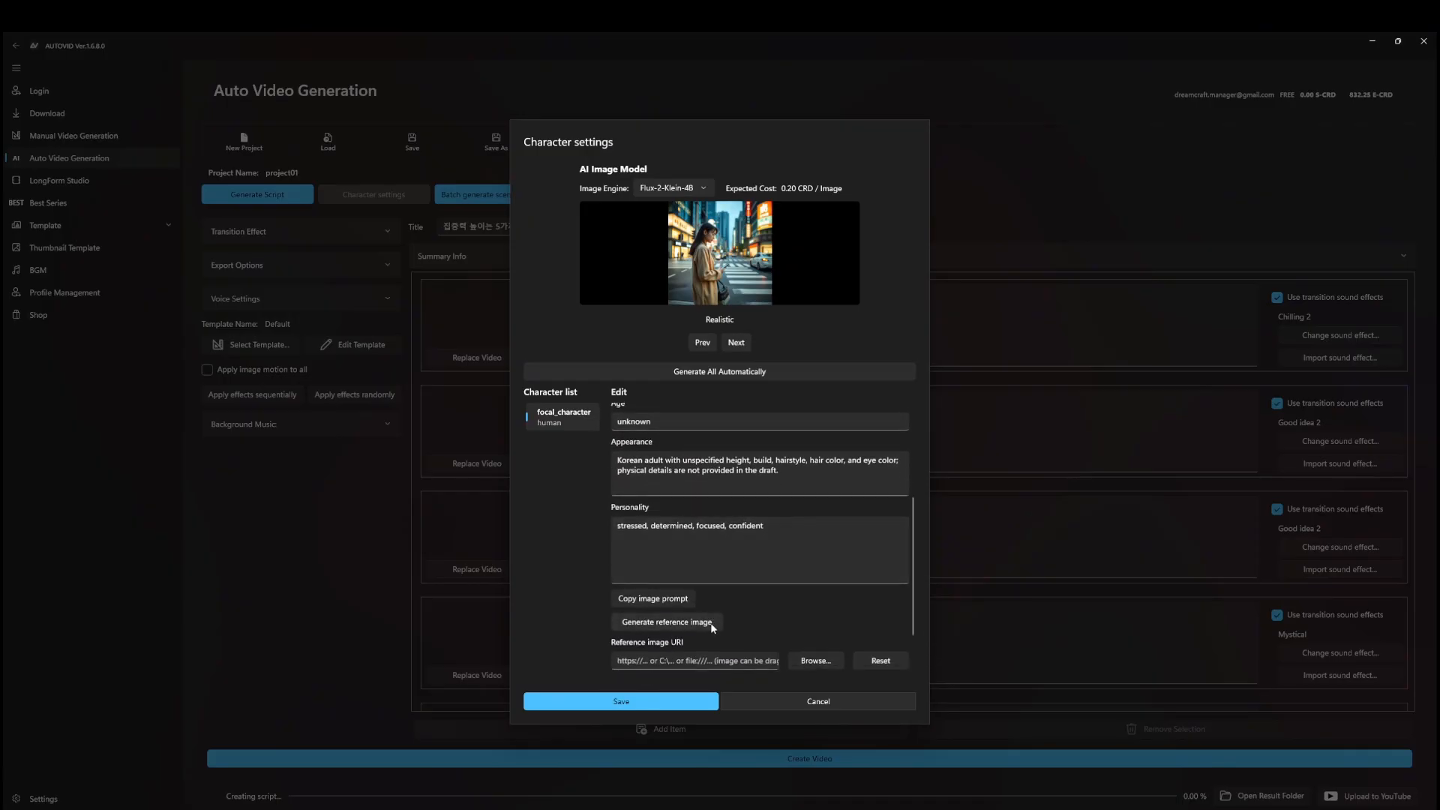
{"action": "scroll", "coordinate": [711, 623], "scroll_direction": "down", "scroll_amount": 1}
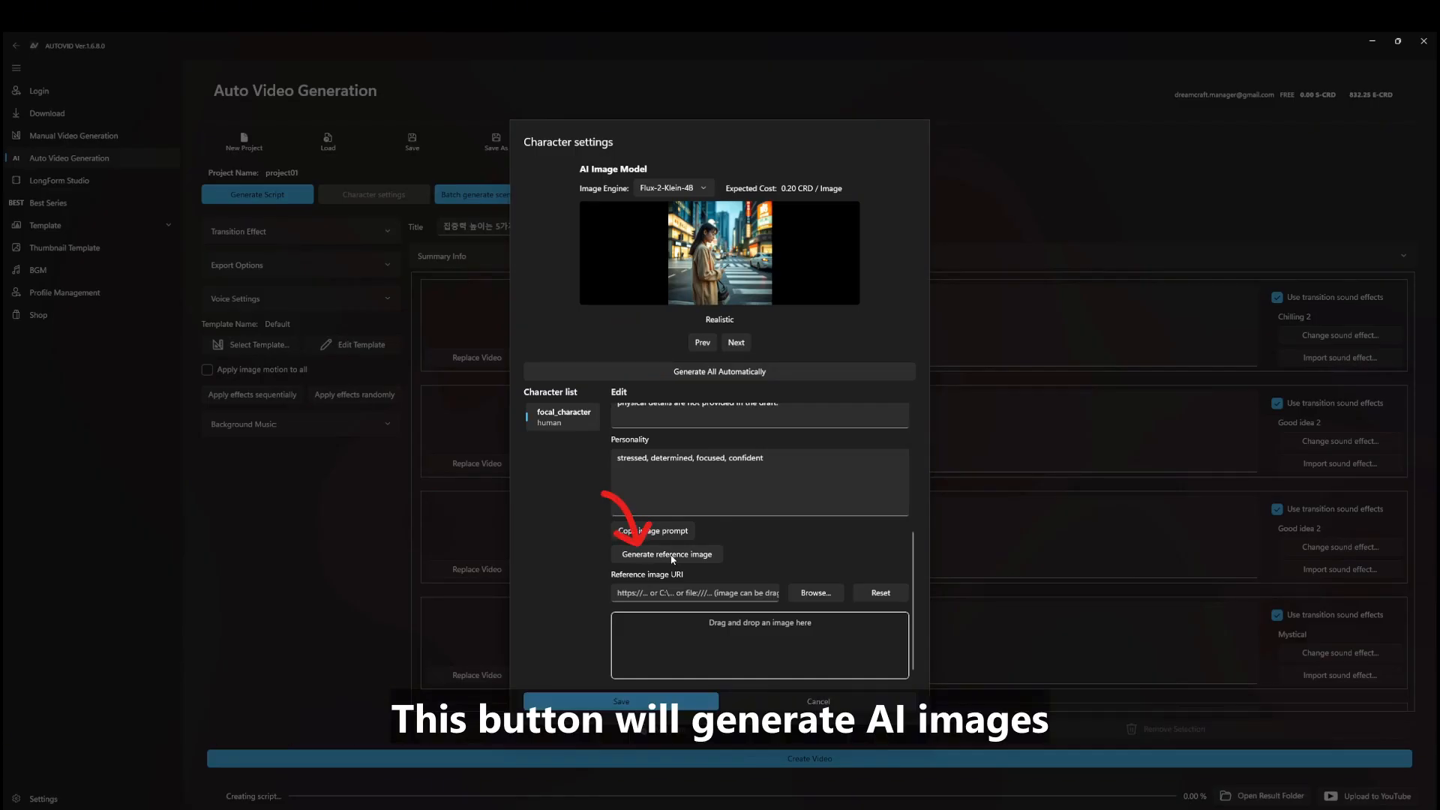
{"action": "left_click", "coordinate": [672, 556]}
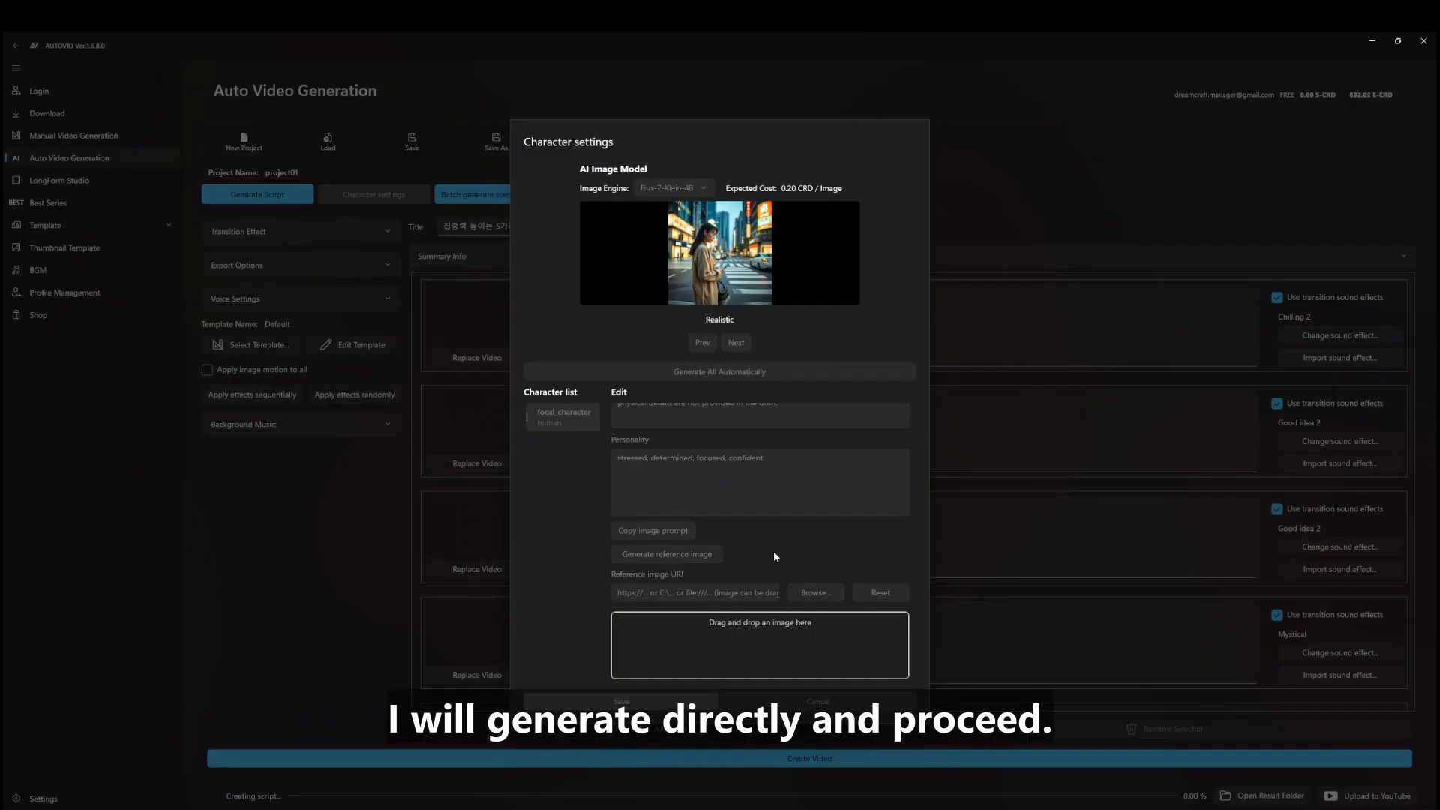
Review the generated gray-sweater man reference image and select the gender field
{"action": "scroll", "coordinate": [774, 555], "scroll_direction": "down", "scroll_amount": 2}
{"action": "scroll", "coordinate": [775, 559], "scroll_direction": "down", "scroll_amount": 1}
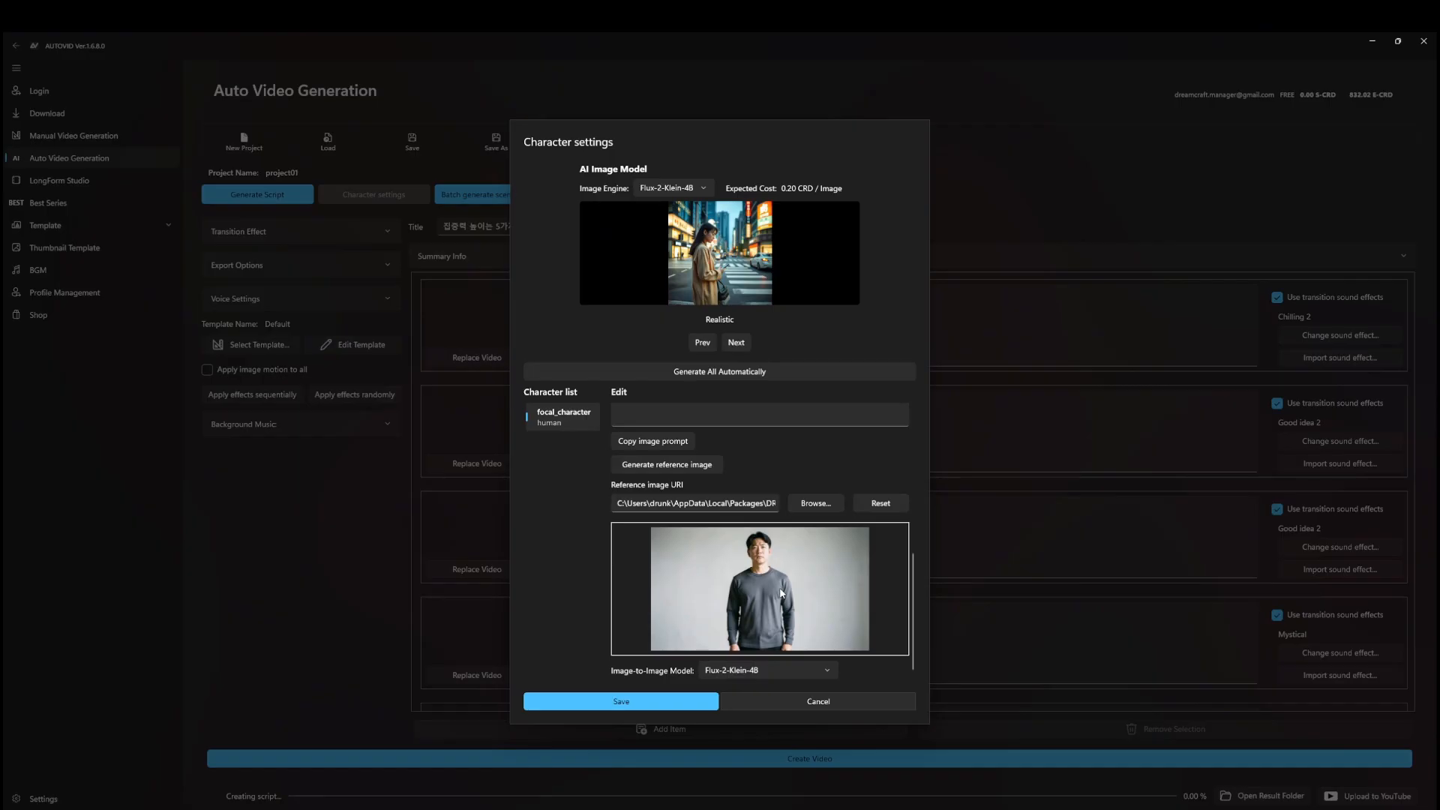
{"action": "scroll", "coordinate": [780, 593], "scroll_direction": "up", "scroll_amount": 5}
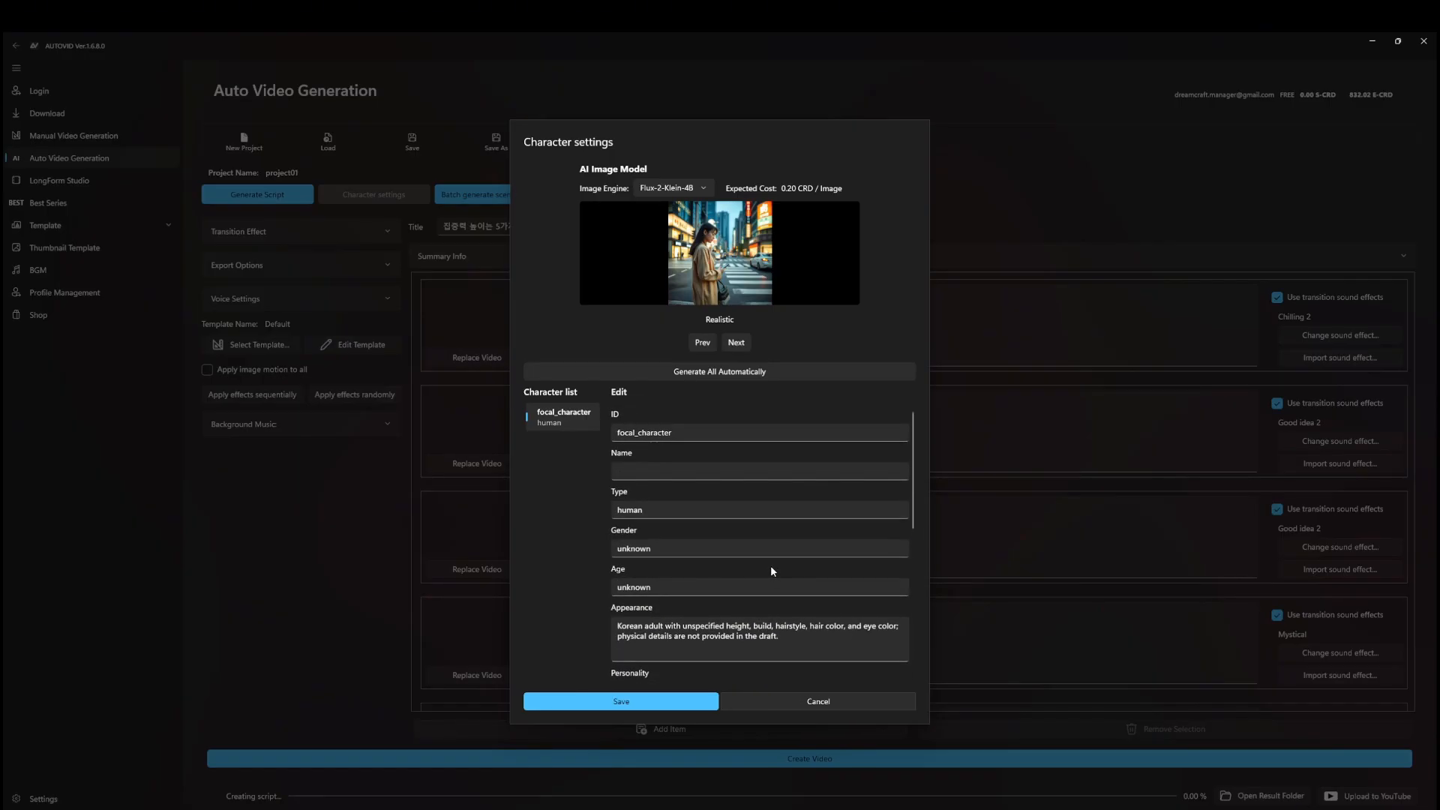
{"action": "scroll", "coordinate": [771, 564], "scroll_direction": "down", "scroll_amount": 5}
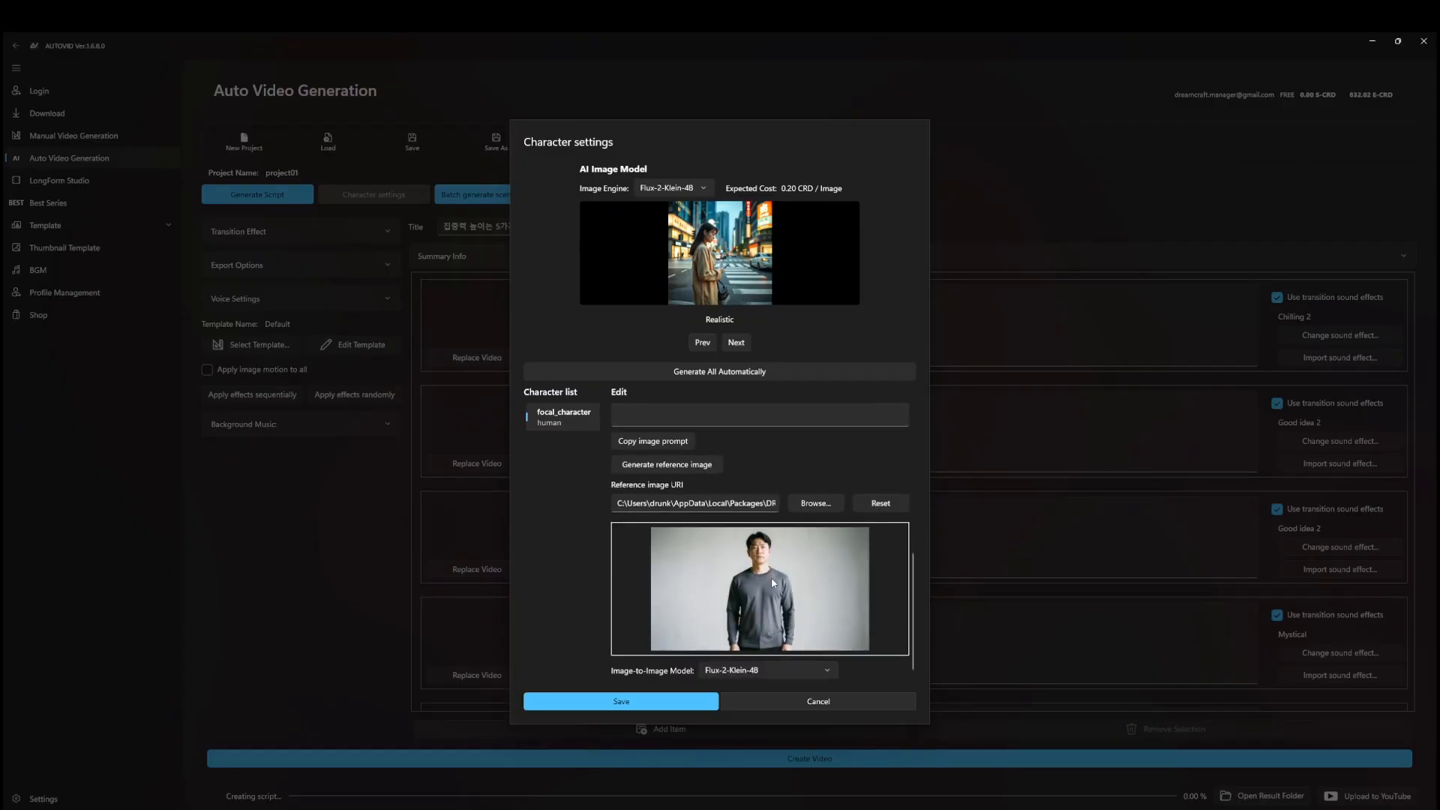
{"action": "scroll", "coordinate": [771, 578], "scroll_direction": "up", "scroll_amount": 5}
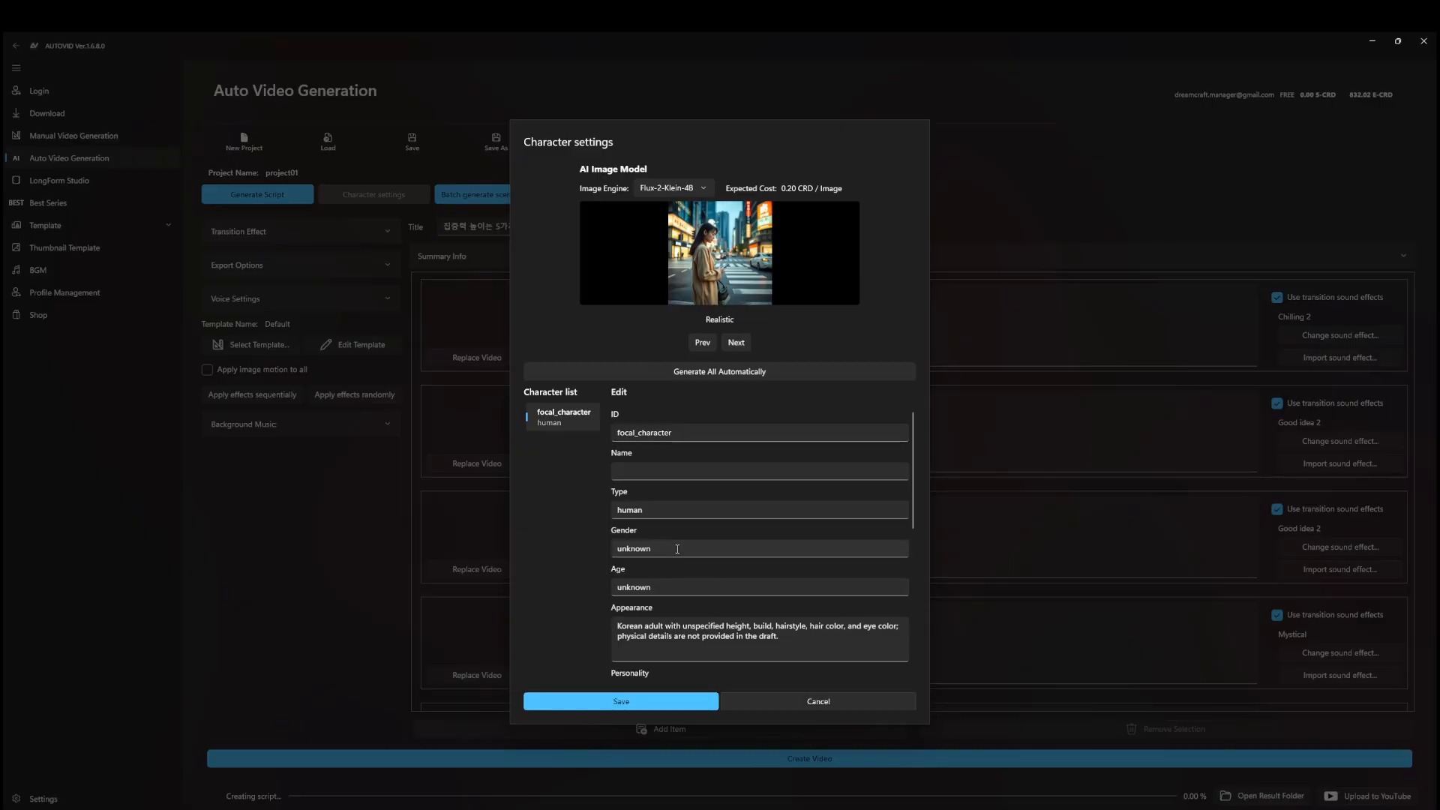
{"action": "left_click", "coordinate": [677, 549]}
Change the focal character's gender to female and age to 20s
{"action": "left_click_drag", "start_coordinate": [646, 548], "coordinate": [598, 550]}
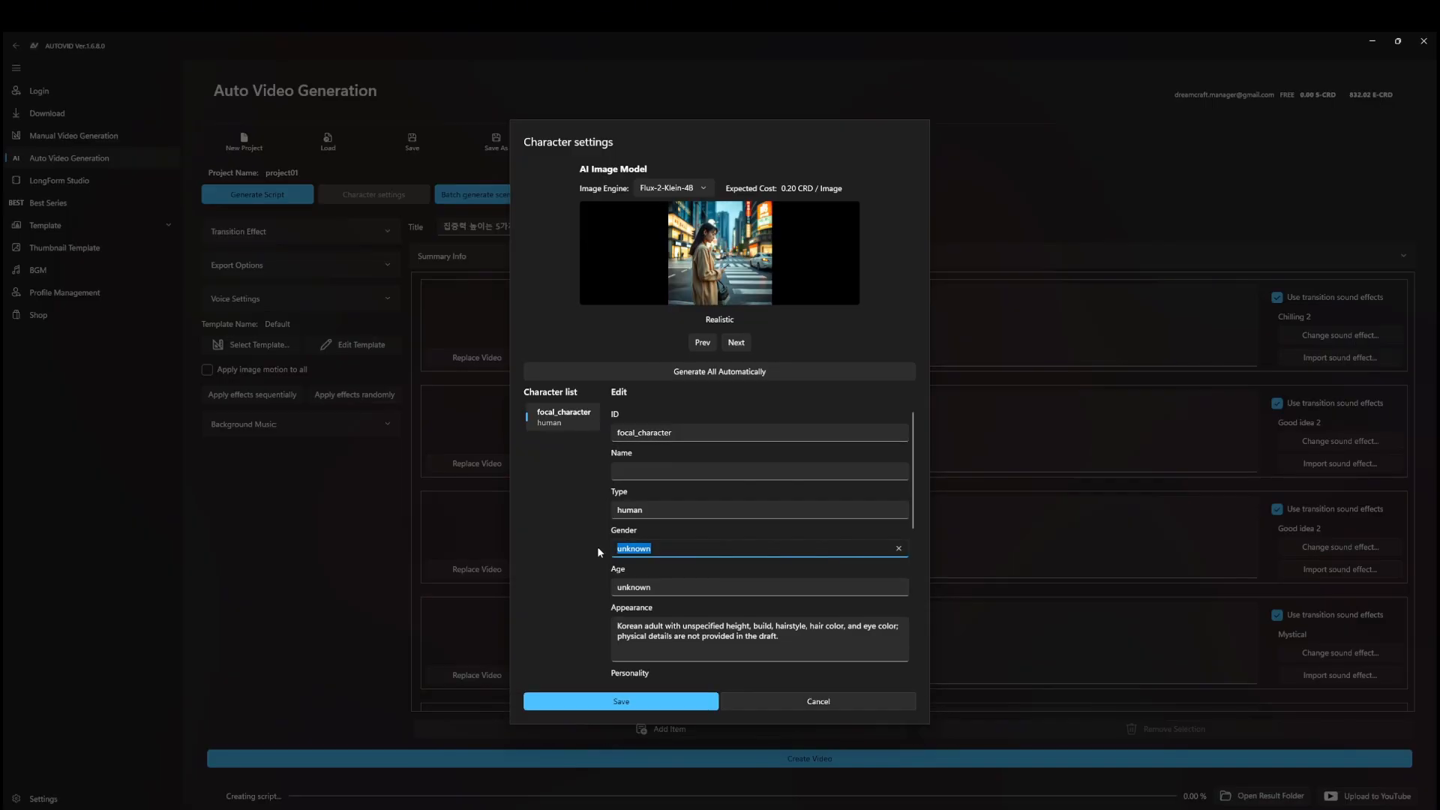
{"action": "type", "text": "female"}
{"action": "left_click_drag", "start_coordinate": [652, 587], "coordinate": [519, 590]}
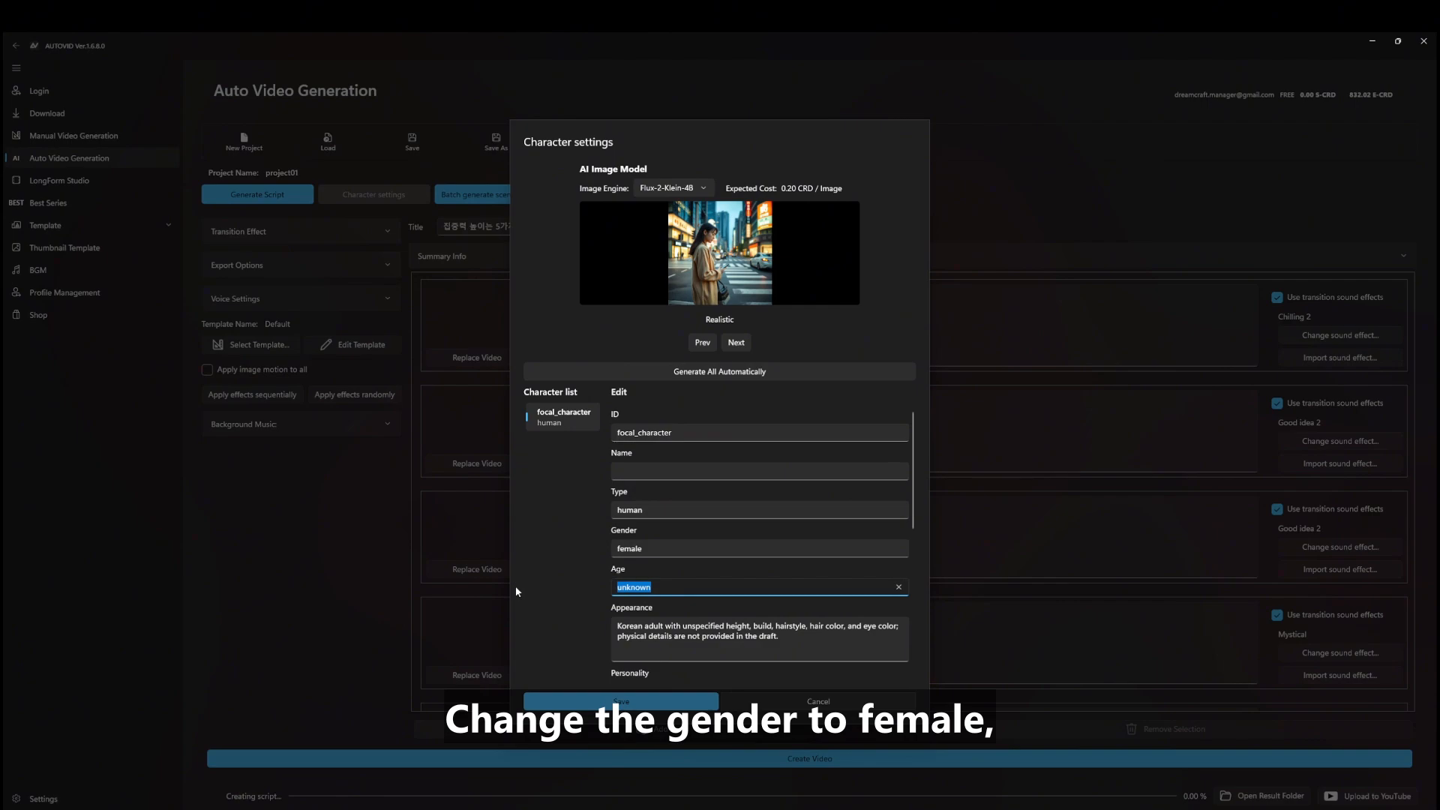
{"action": "type", "text": "20s"}
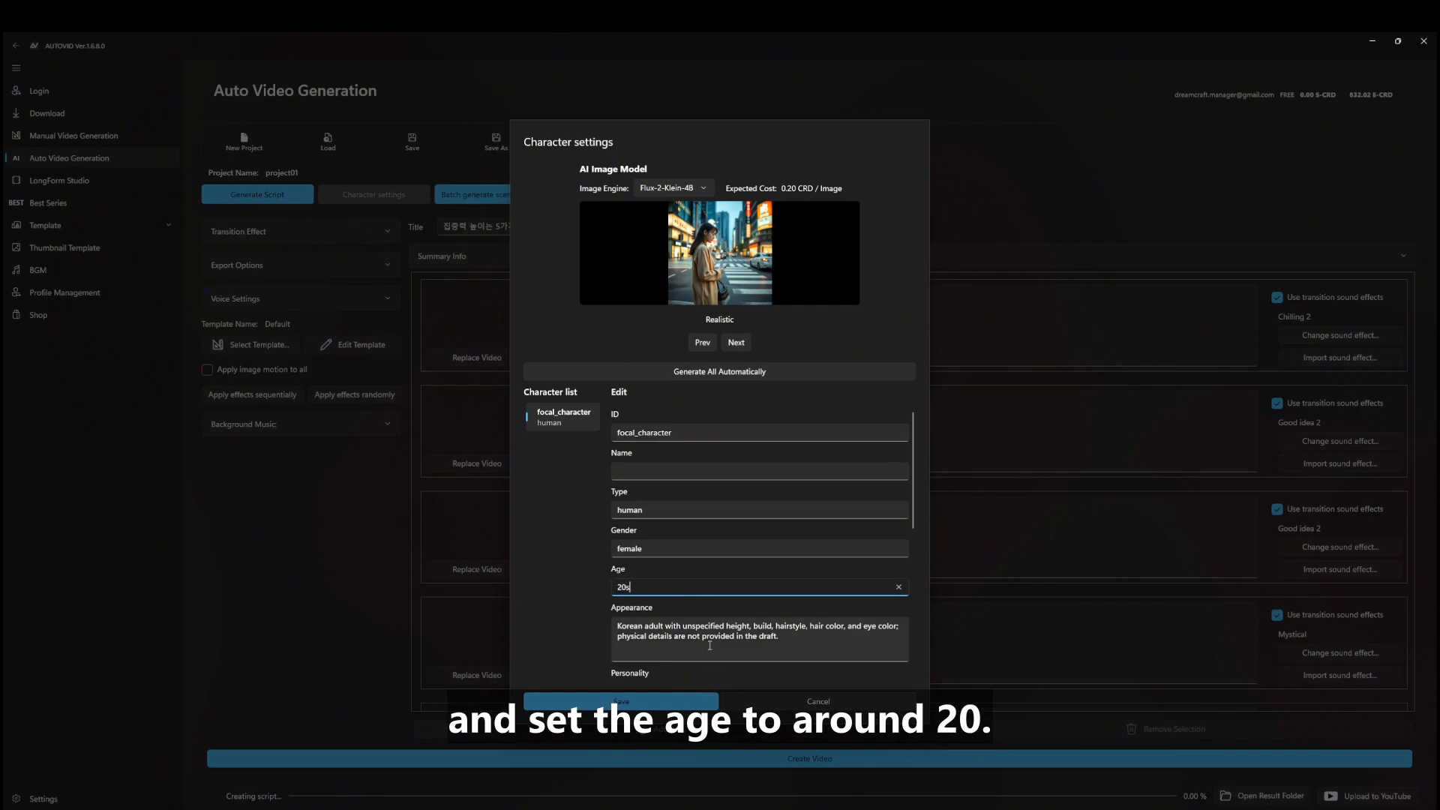
Regenerate the character's reference image as a woman and save the settings
{"action": "scroll", "coordinate": [666, 602], "scroll_direction": "down", "scroll_amount": 3}
{"action": "scroll", "coordinate": [665, 601], "scroll_direction": "down", "scroll_amount": 2}
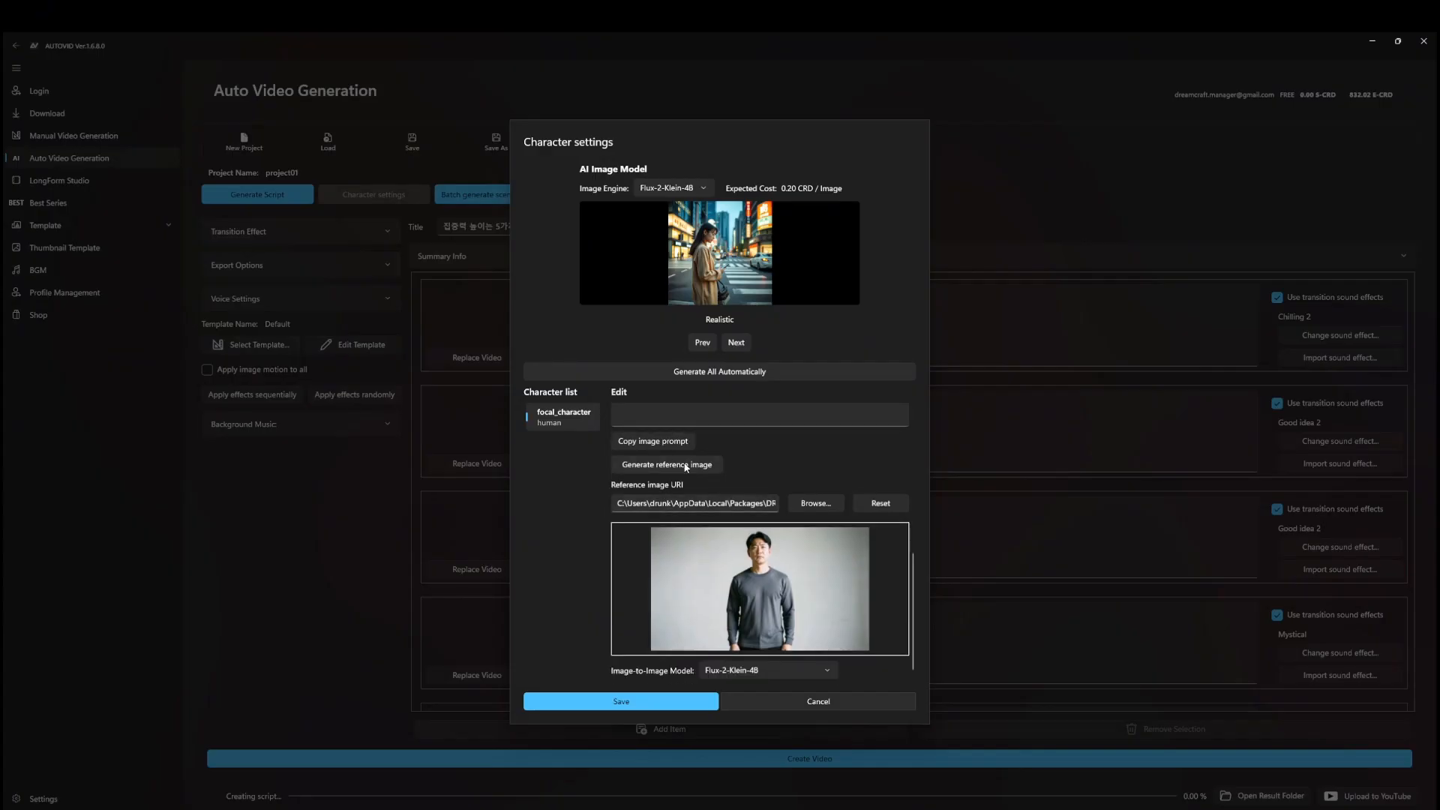
{"action": "scroll", "coordinate": [705, 420], "scroll_direction": "up", "scroll_amount": 1}
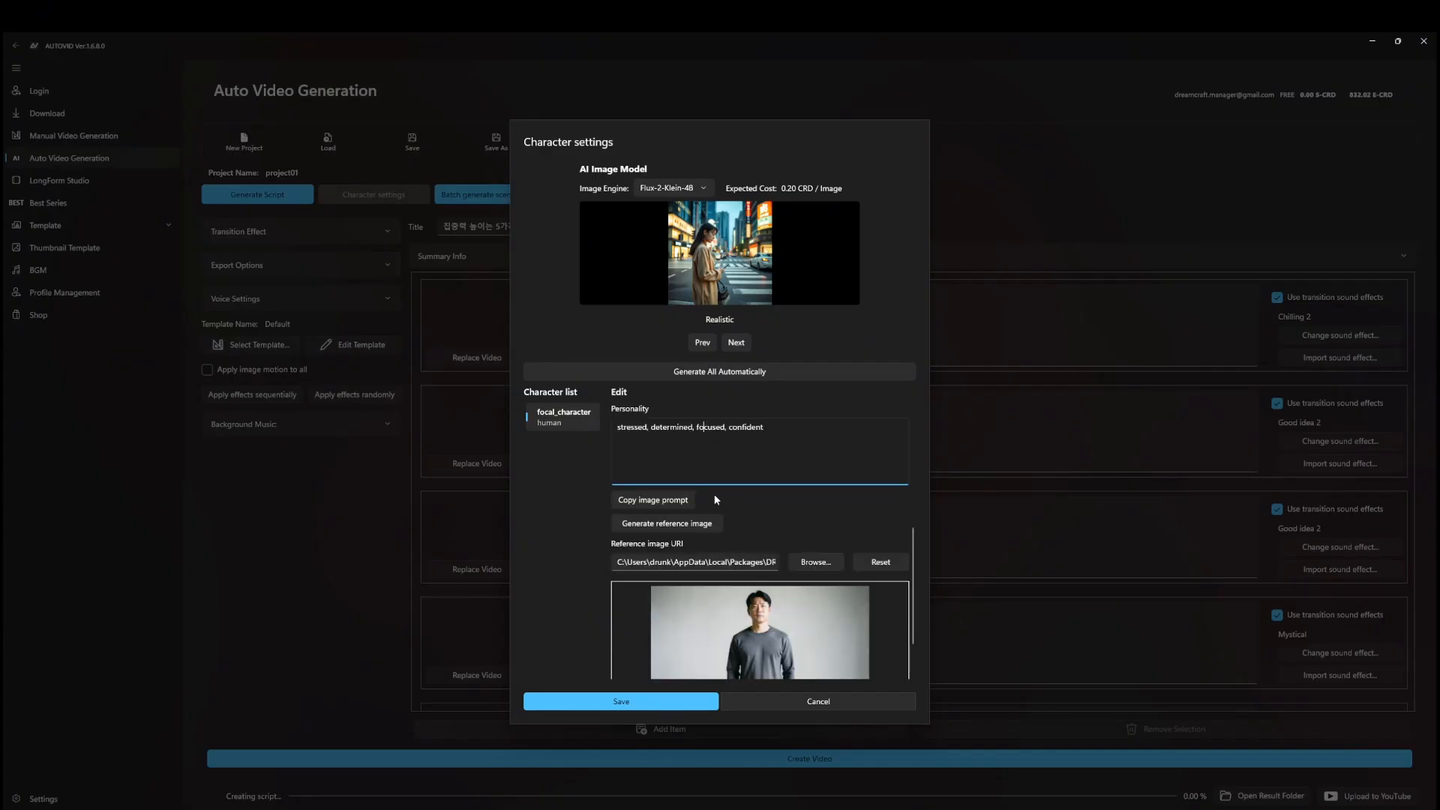
{"action": "left_click", "coordinate": [667, 528]}
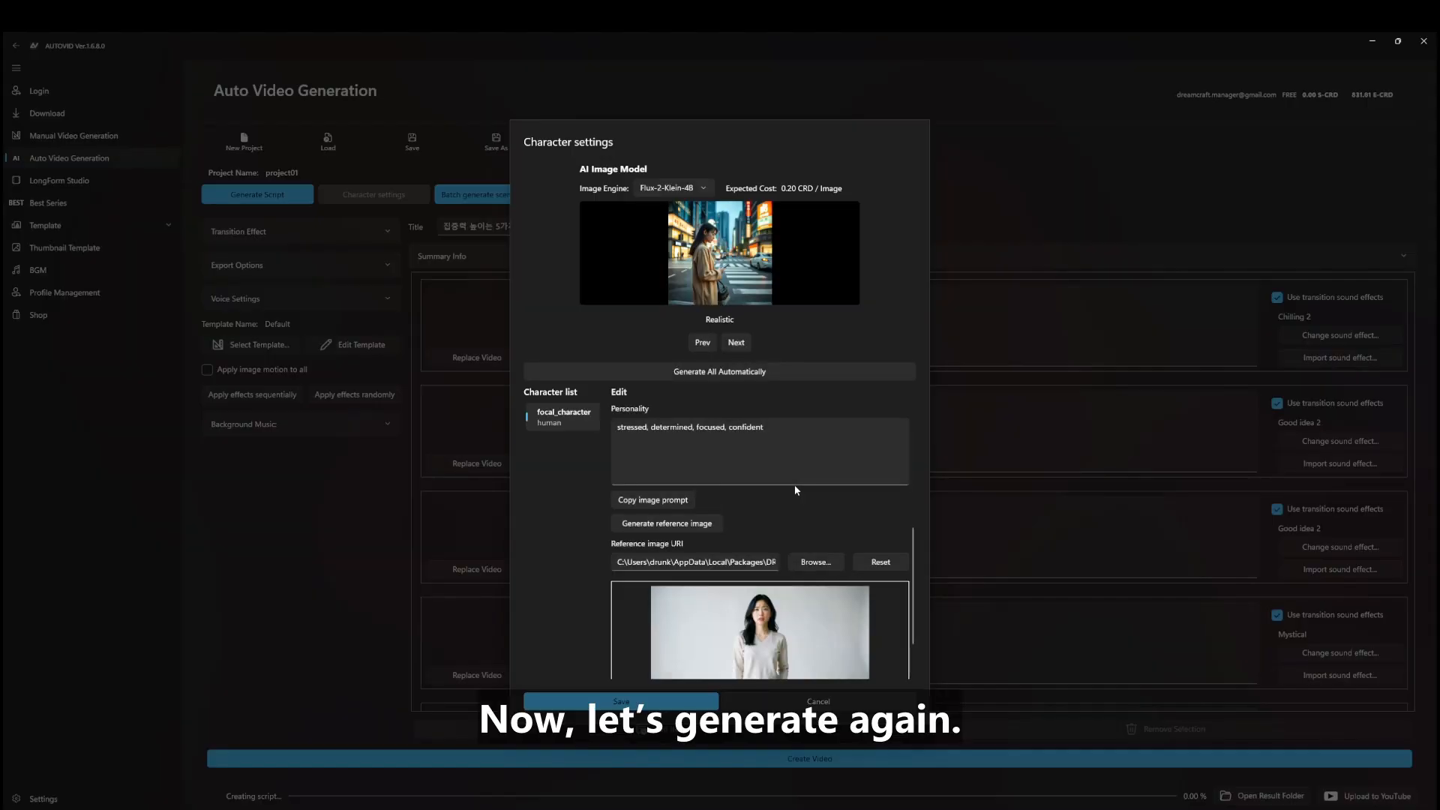
{"action": "scroll", "coordinate": [781, 560], "scroll_direction": "down", "scroll_amount": 1}
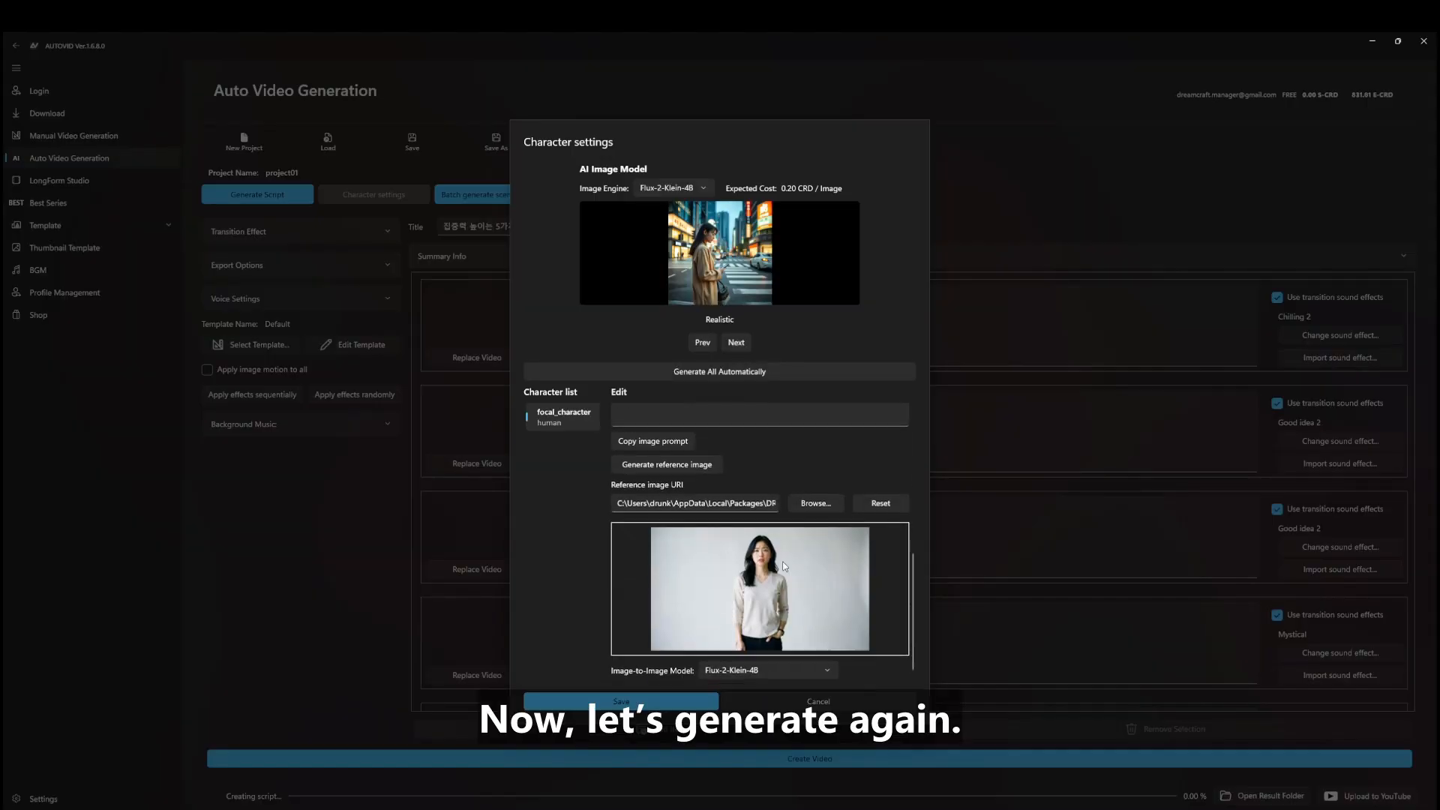
{"action": "left_click", "coordinate": [670, 702]}
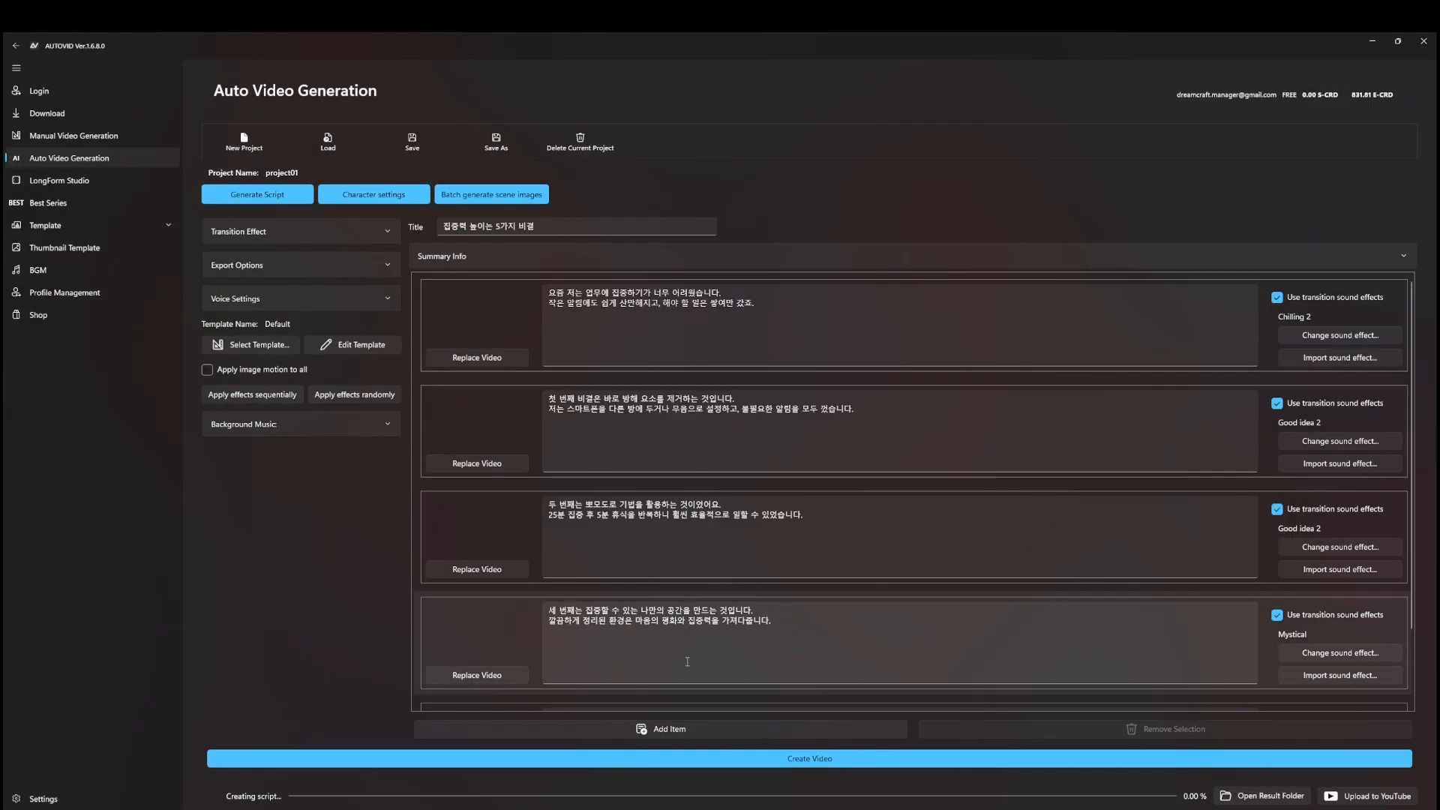
Batch-generate images for every scene, keeping the second draft of the woman at her laptop for scene one
{"action": "left_click", "coordinate": [486, 196]}
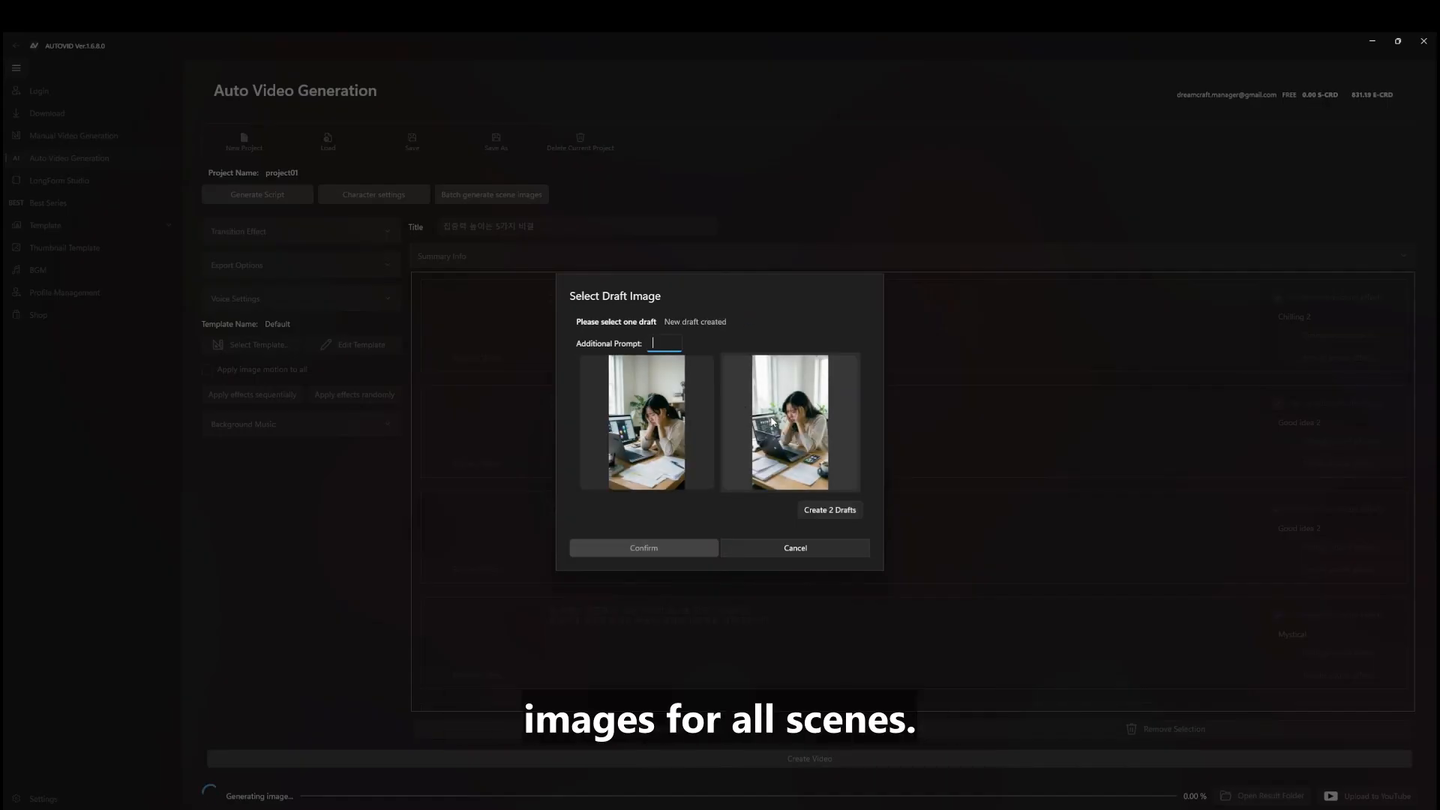
{"action": "left_click", "coordinate": [772, 423]}
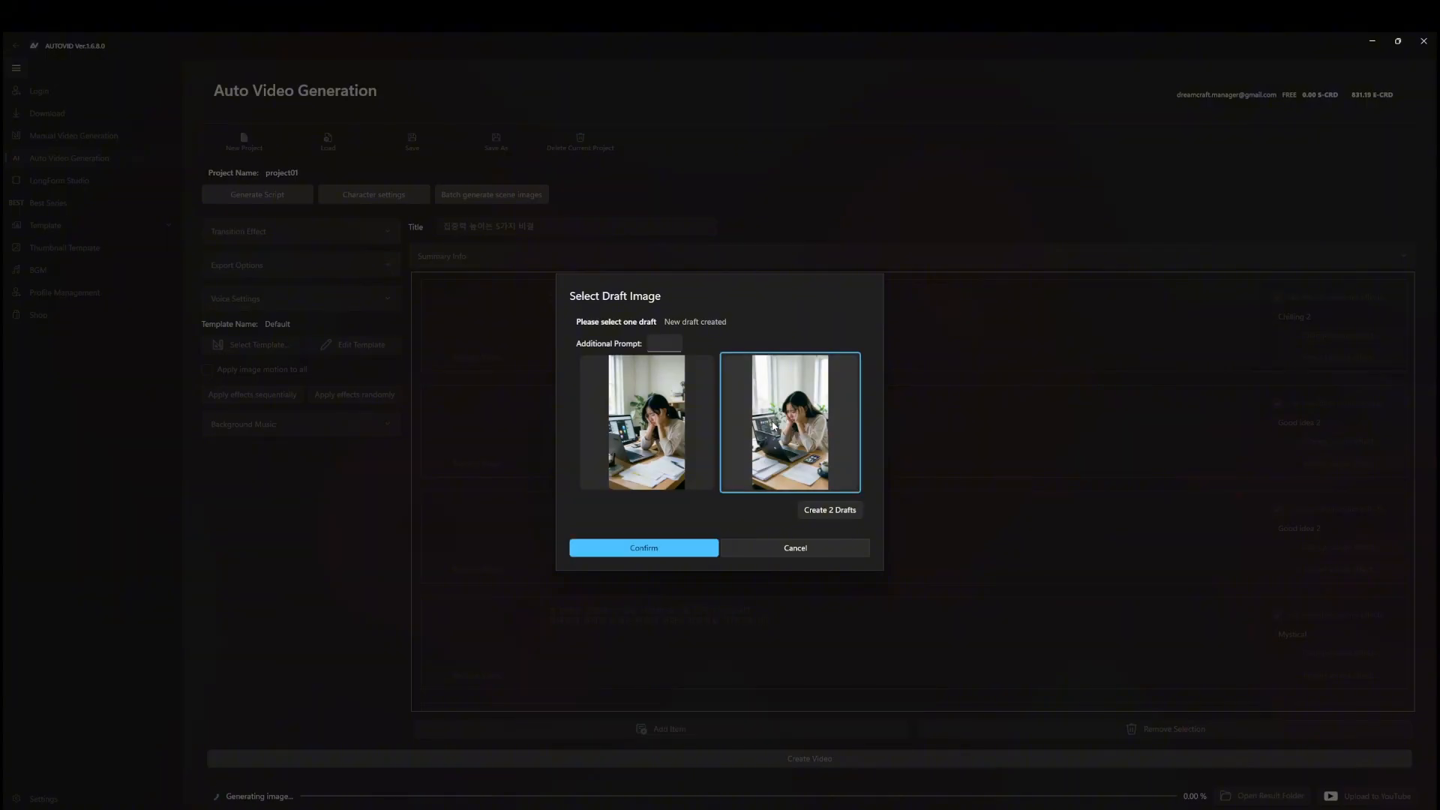
{"action": "left_click", "coordinate": [642, 548]}
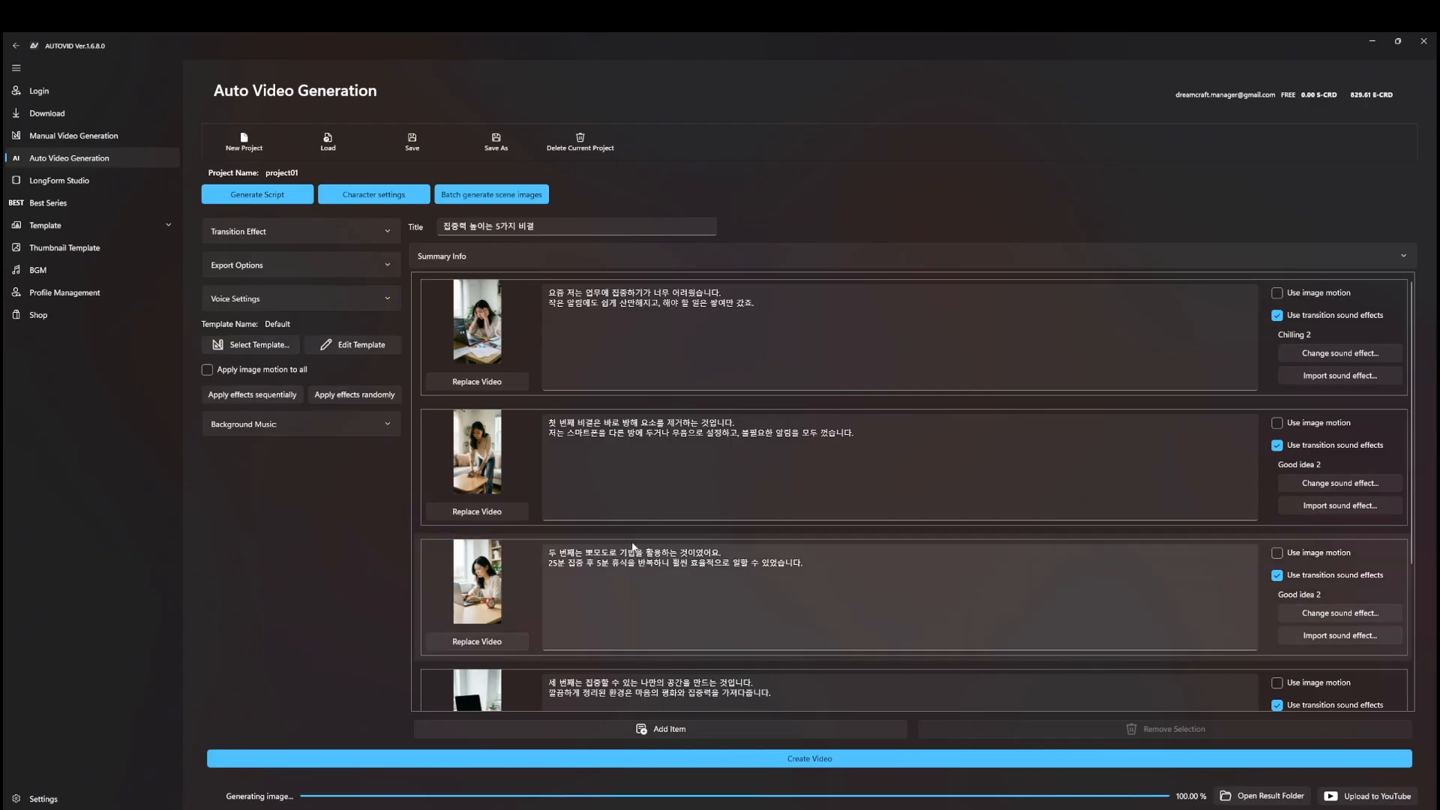
Review the generated scenes and apply the Default video template to project01
{"action": "scroll", "coordinate": [596, 513], "scroll_direction": "down", "scroll_amount": 3}
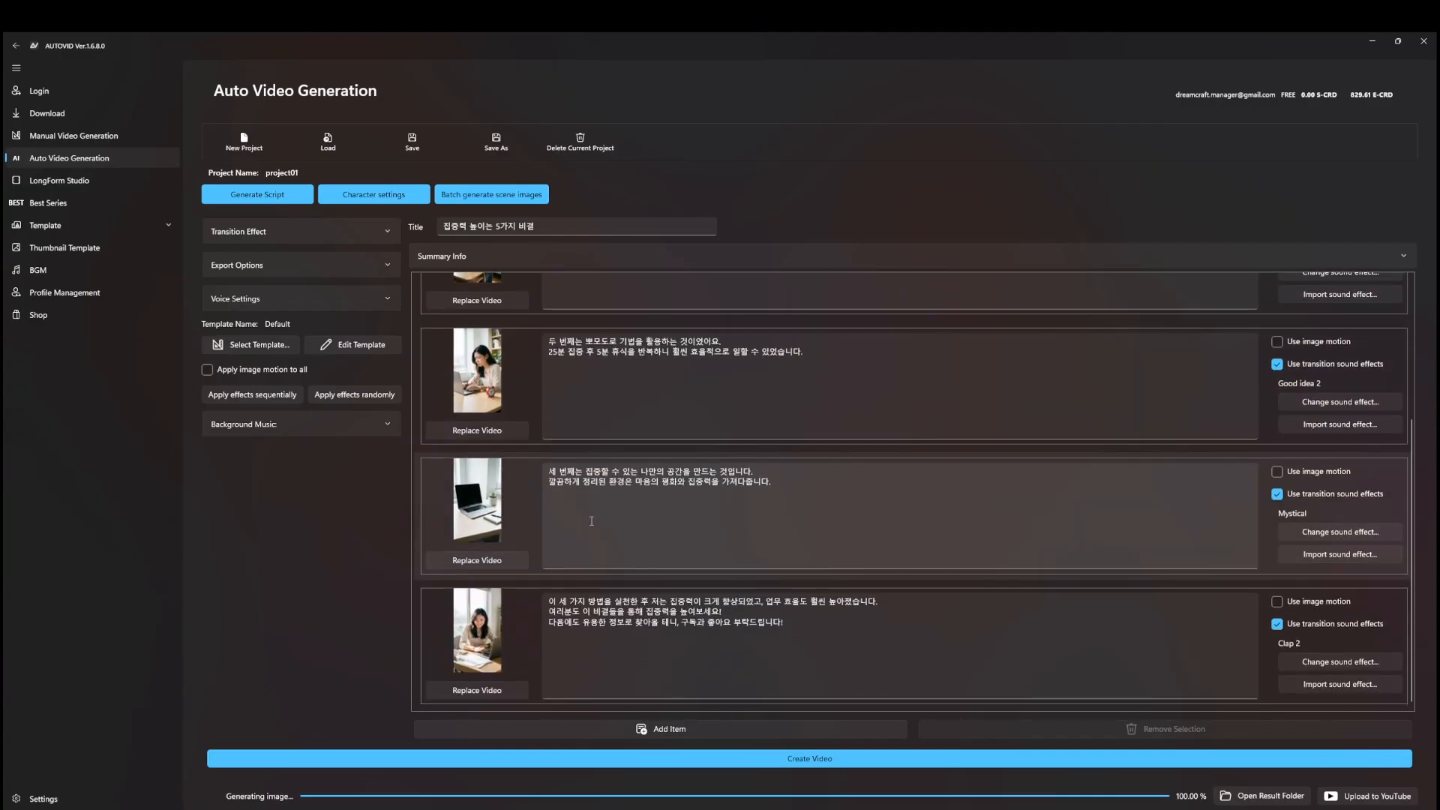
{"action": "scroll", "coordinate": [607, 547], "scroll_direction": "up", "scroll_amount": 3}
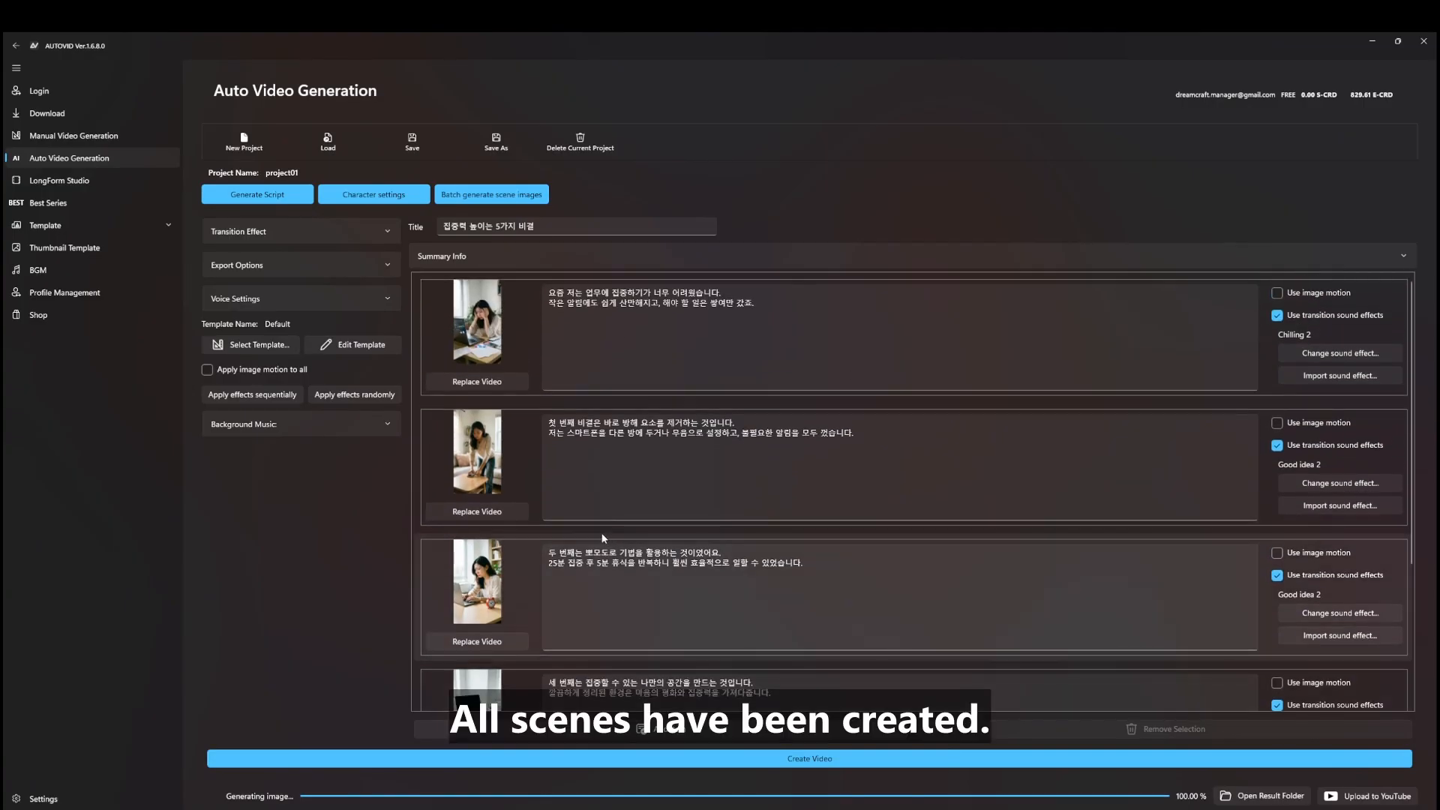
{"action": "left_click", "coordinate": [261, 346]}
{"action": "scroll", "coordinate": [683, 337], "scroll_direction": "down", "scroll_amount": 3}
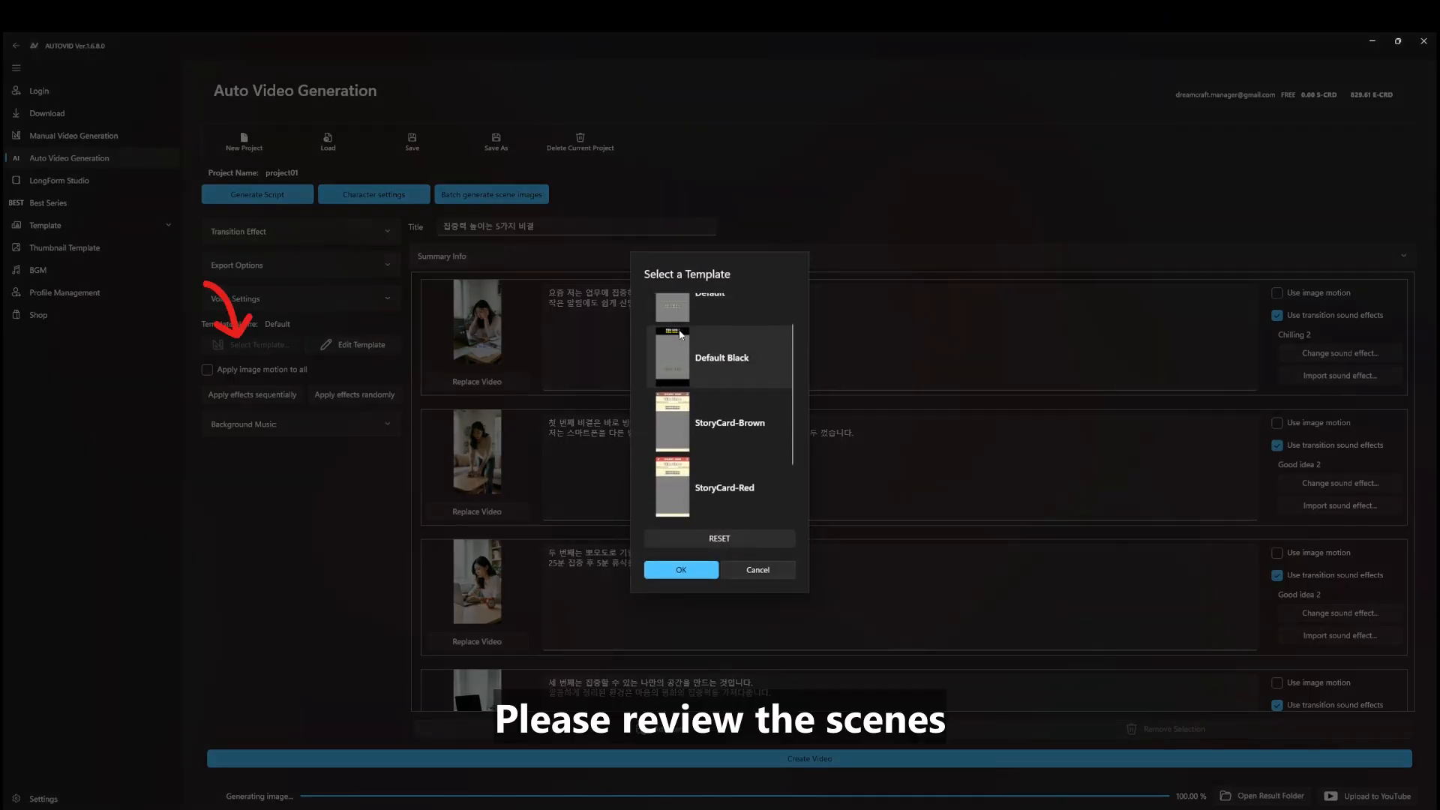
{"action": "scroll", "coordinate": [706, 424], "scroll_direction": "up", "scroll_amount": 3}
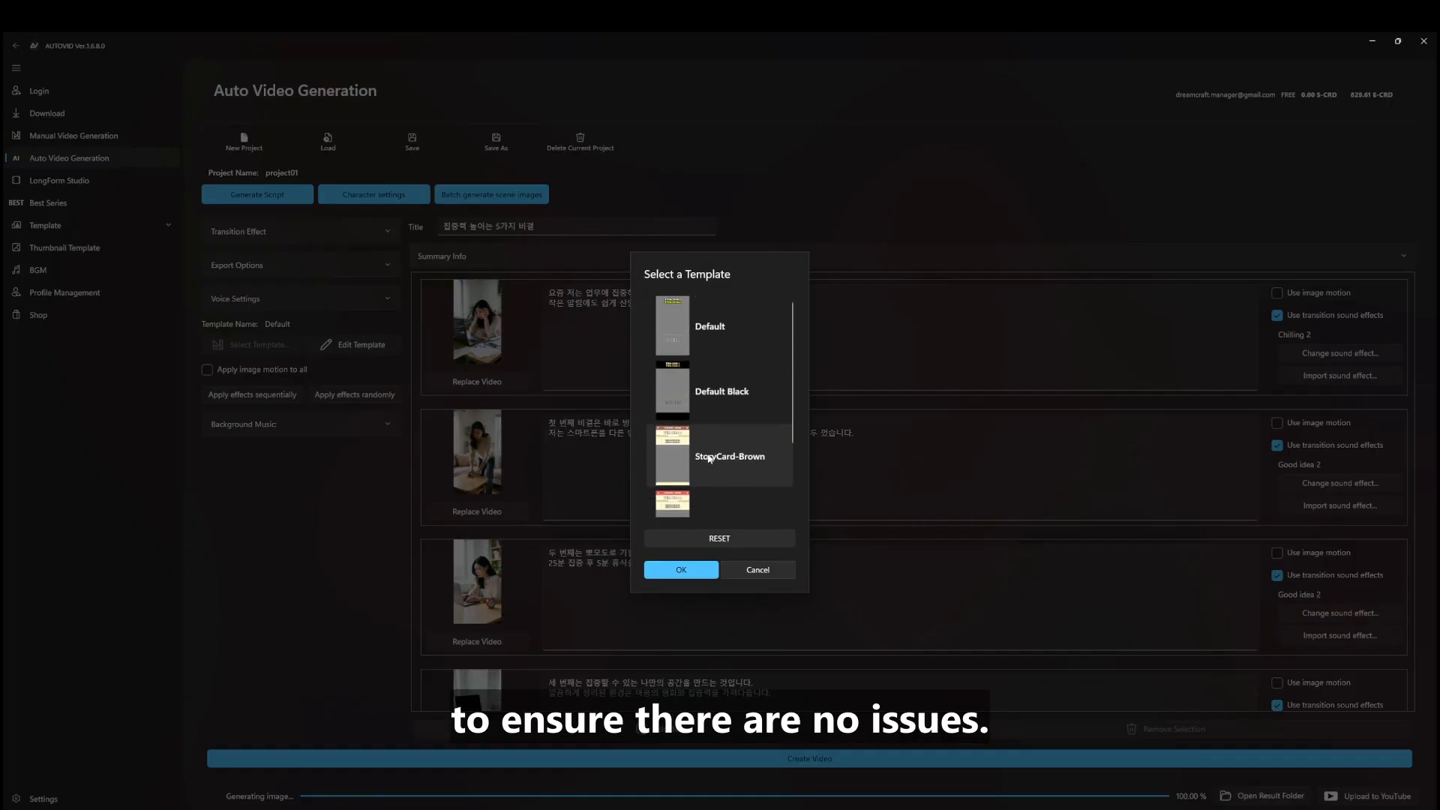
{"action": "scroll", "coordinate": [708, 458], "scroll_direction": "down", "scroll_amount": 2}
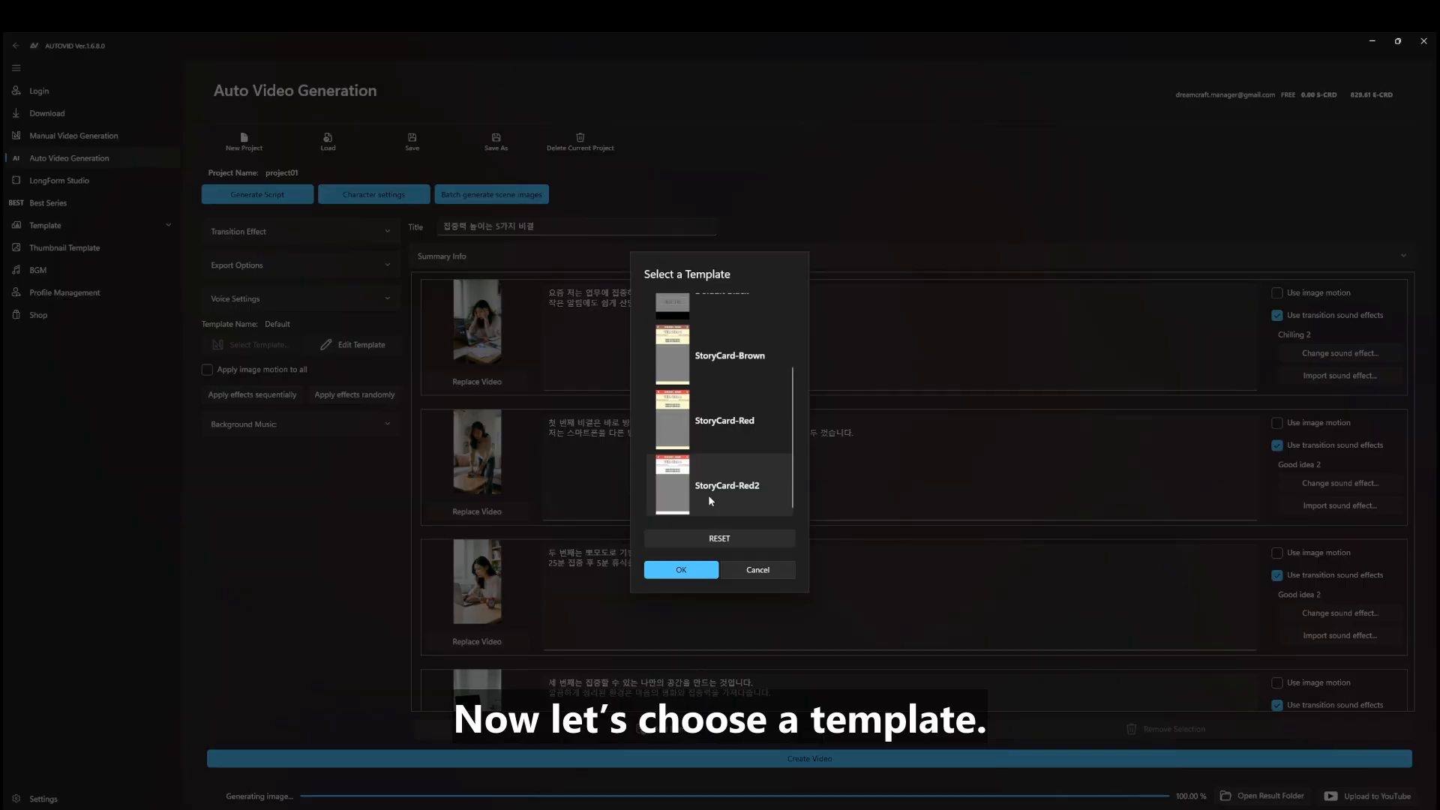
{"action": "scroll", "coordinate": [708, 493], "scroll_direction": "up", "scroll_amount": 3}
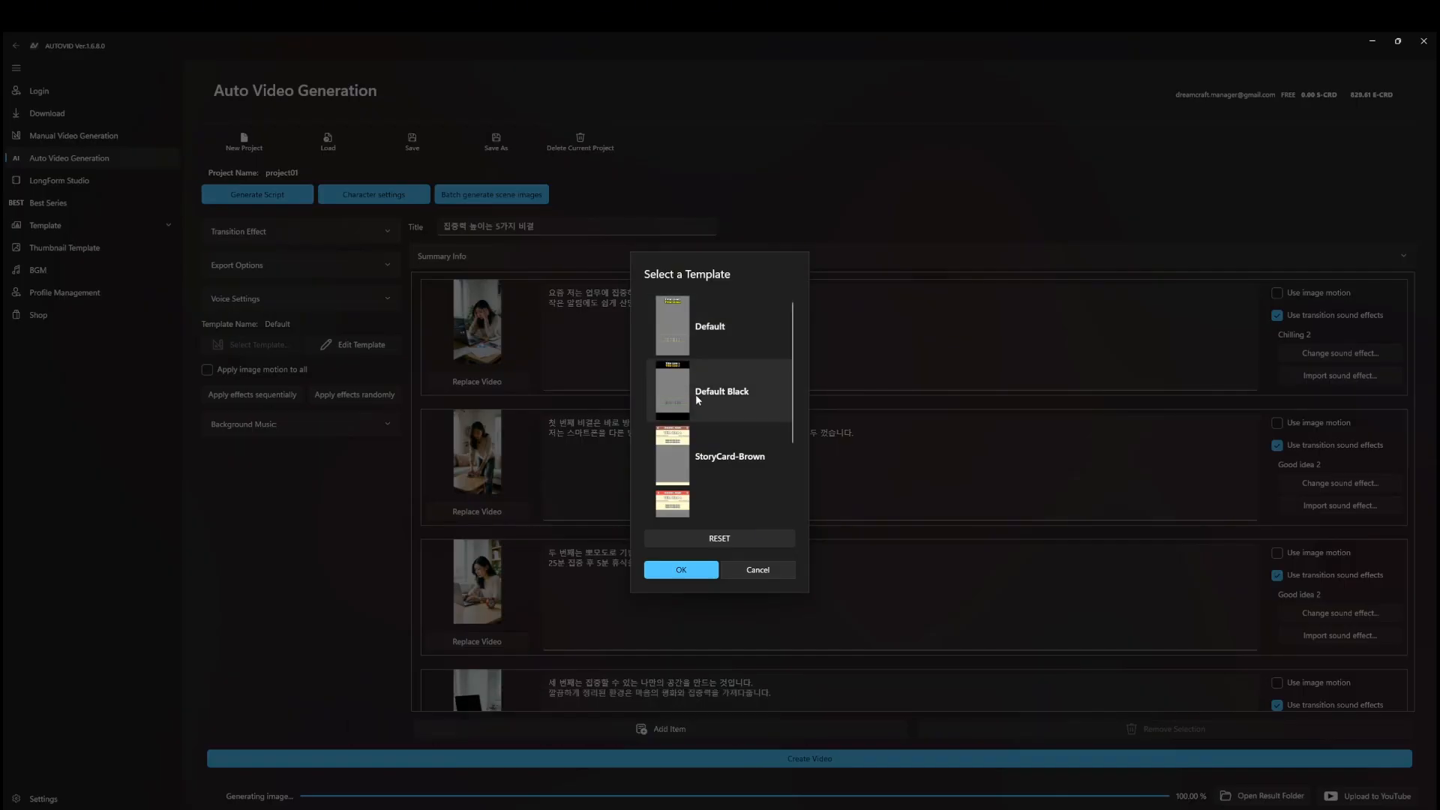
{"action": "left_click", "coordinate": [700, 328]}
{"action": "left_click", "coordinate": [689, 566]}
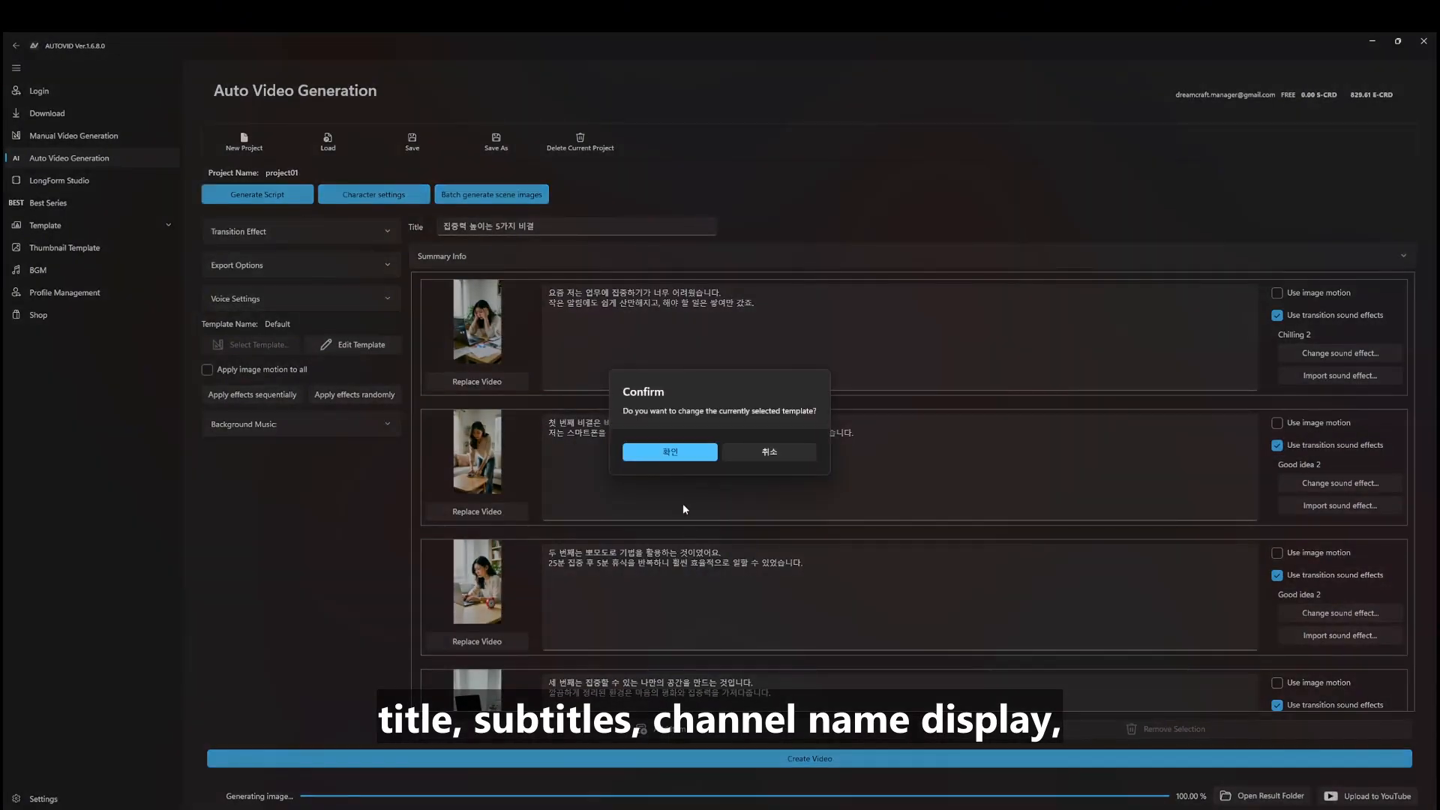
{"action": "left_click", "coordinate": [674, 450]}
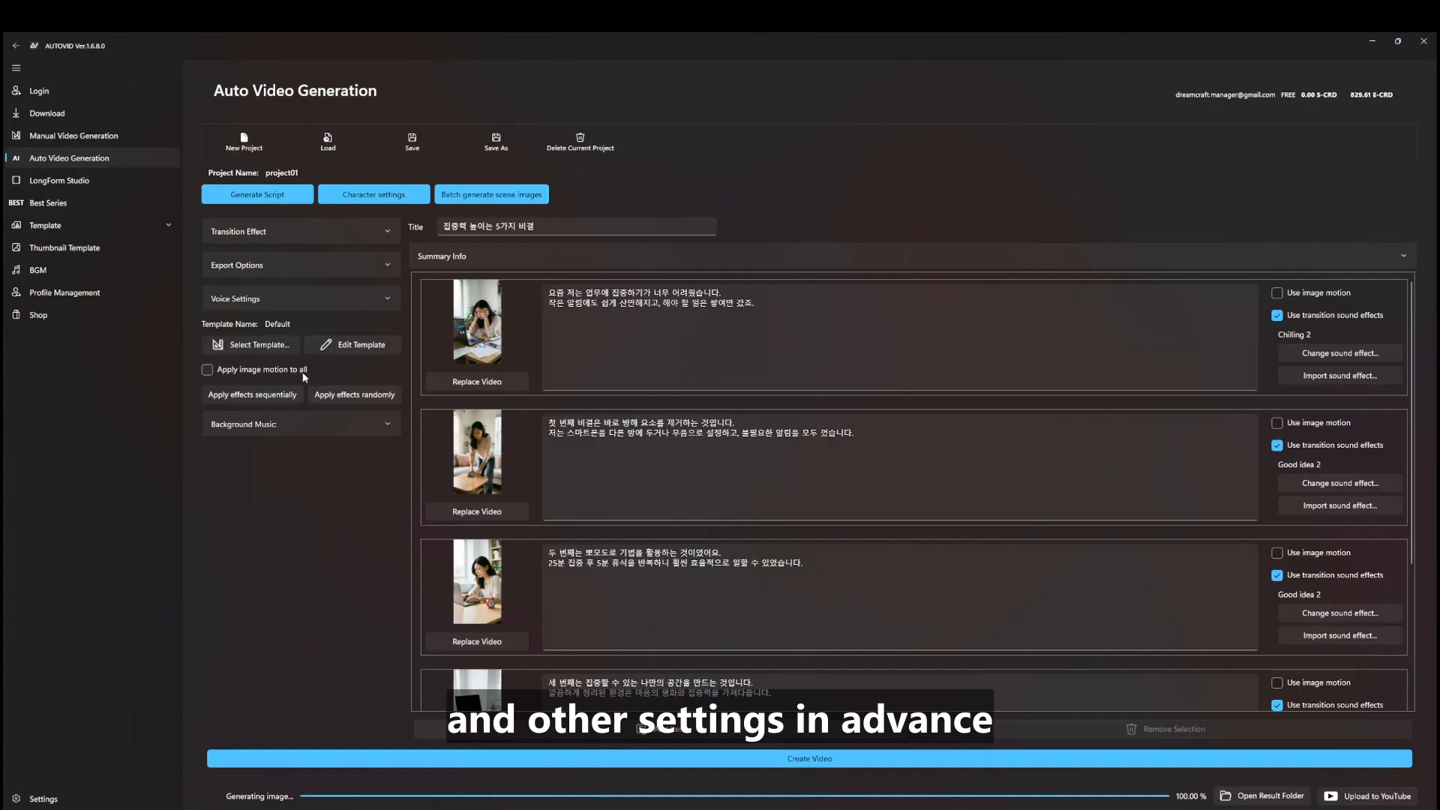
Show the voice settings and preview the Minimax 'Arrogant young lady' narration voice
{"action": "left_click", "coordinate": [267, 298]}
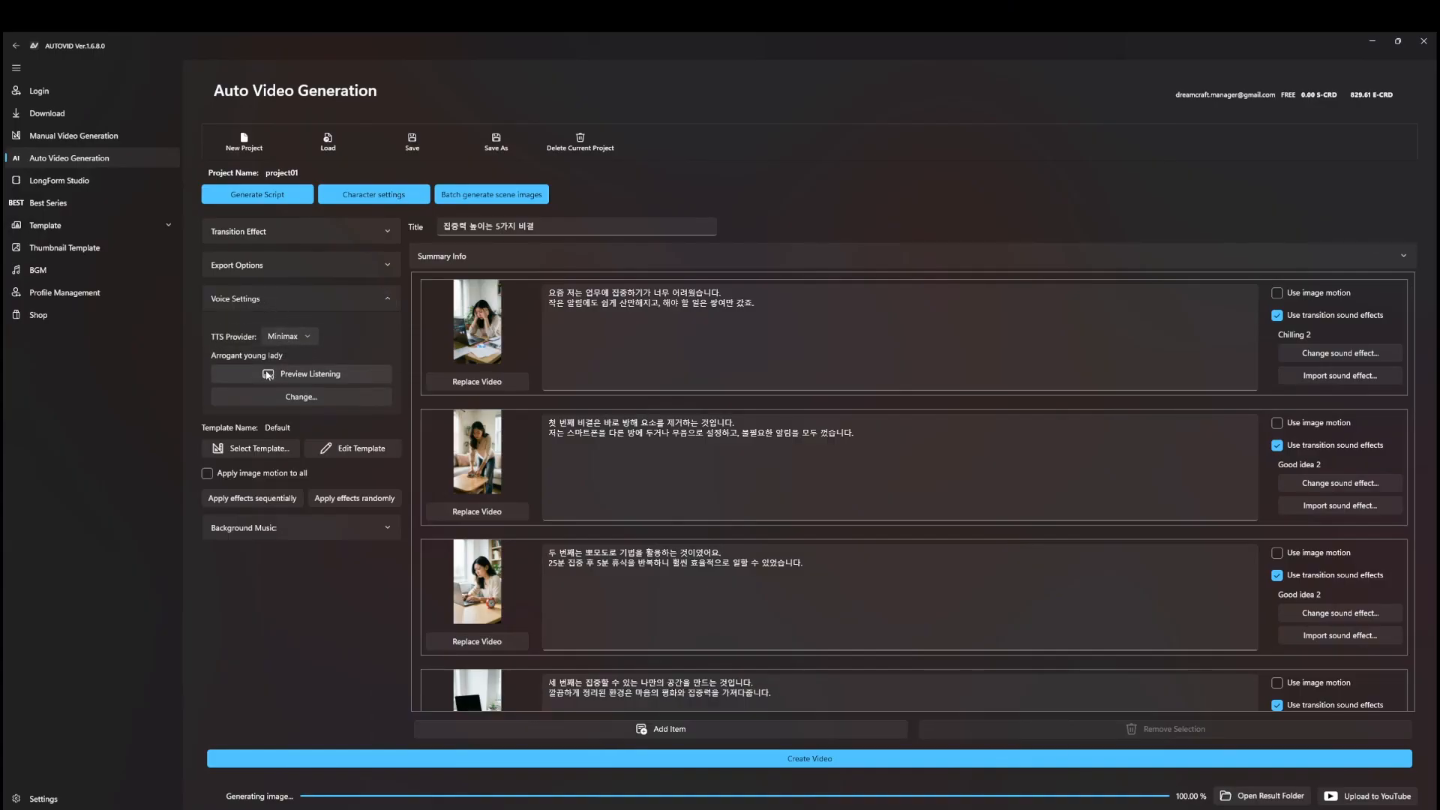
{"action": "left_click", "coordinate": [292, 378]}
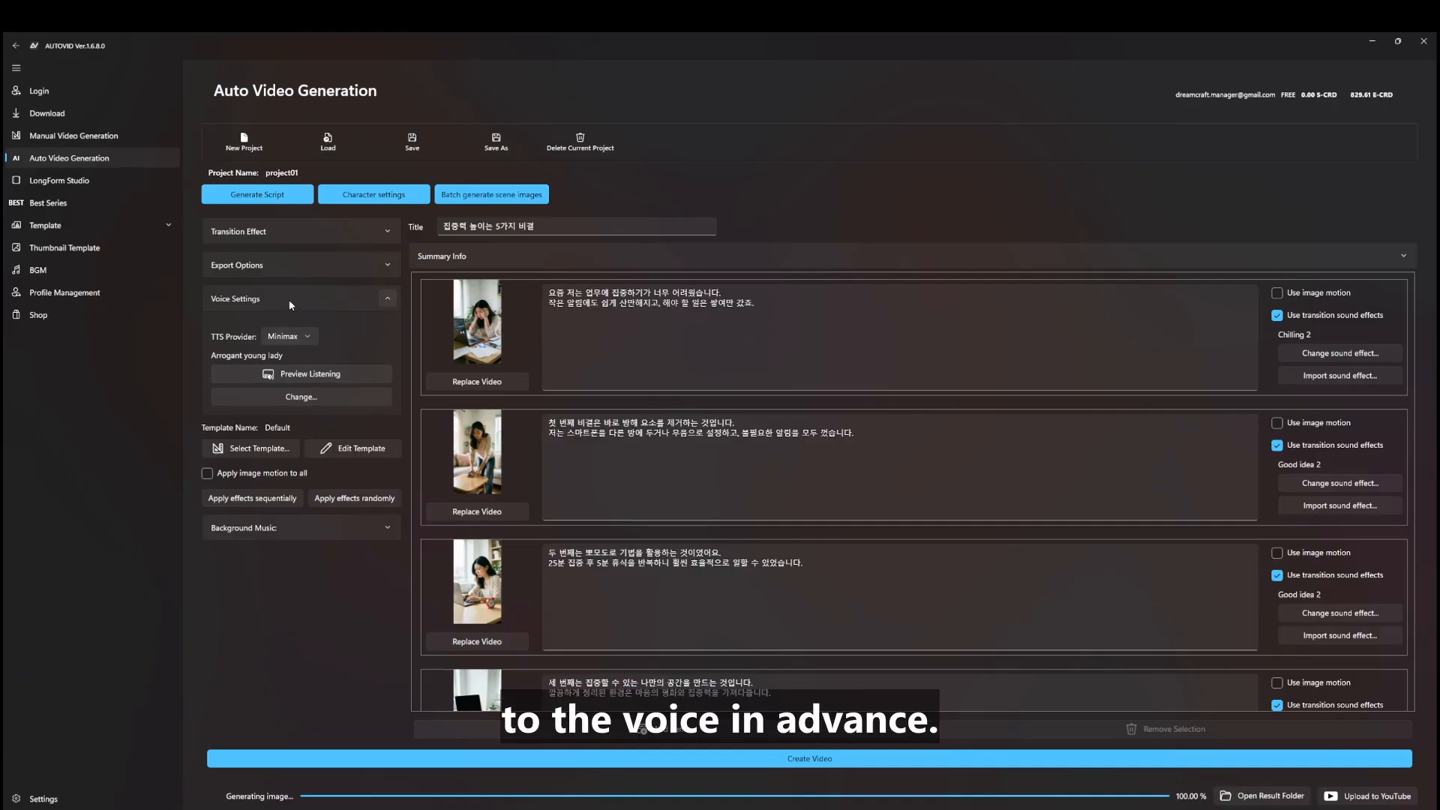
Set the transition effect between scenes to slideright from the transition gallery
{"action": "left_click", "coordinate": [306, 234]}
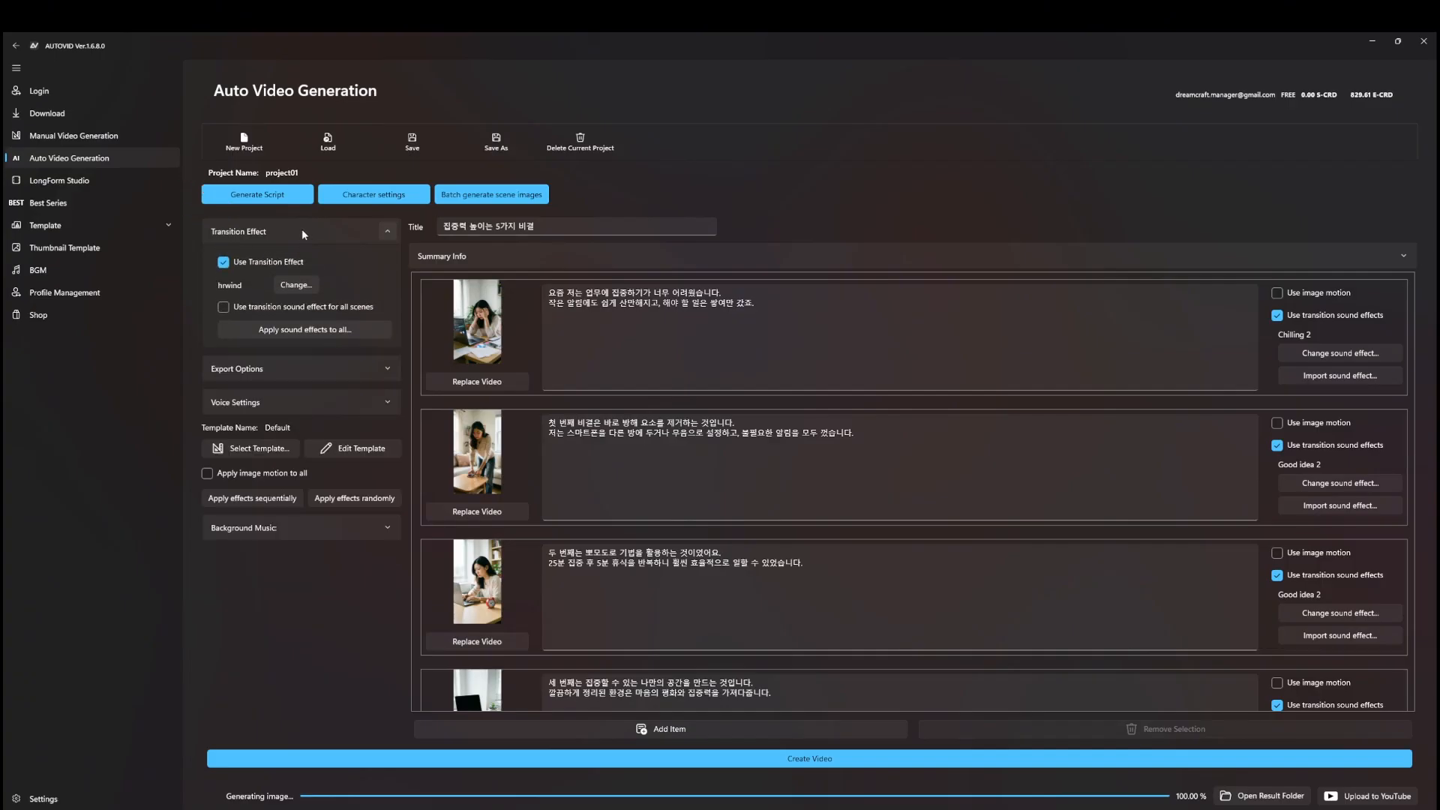
{"action": "left_click", "coordinate": [296, 285]}
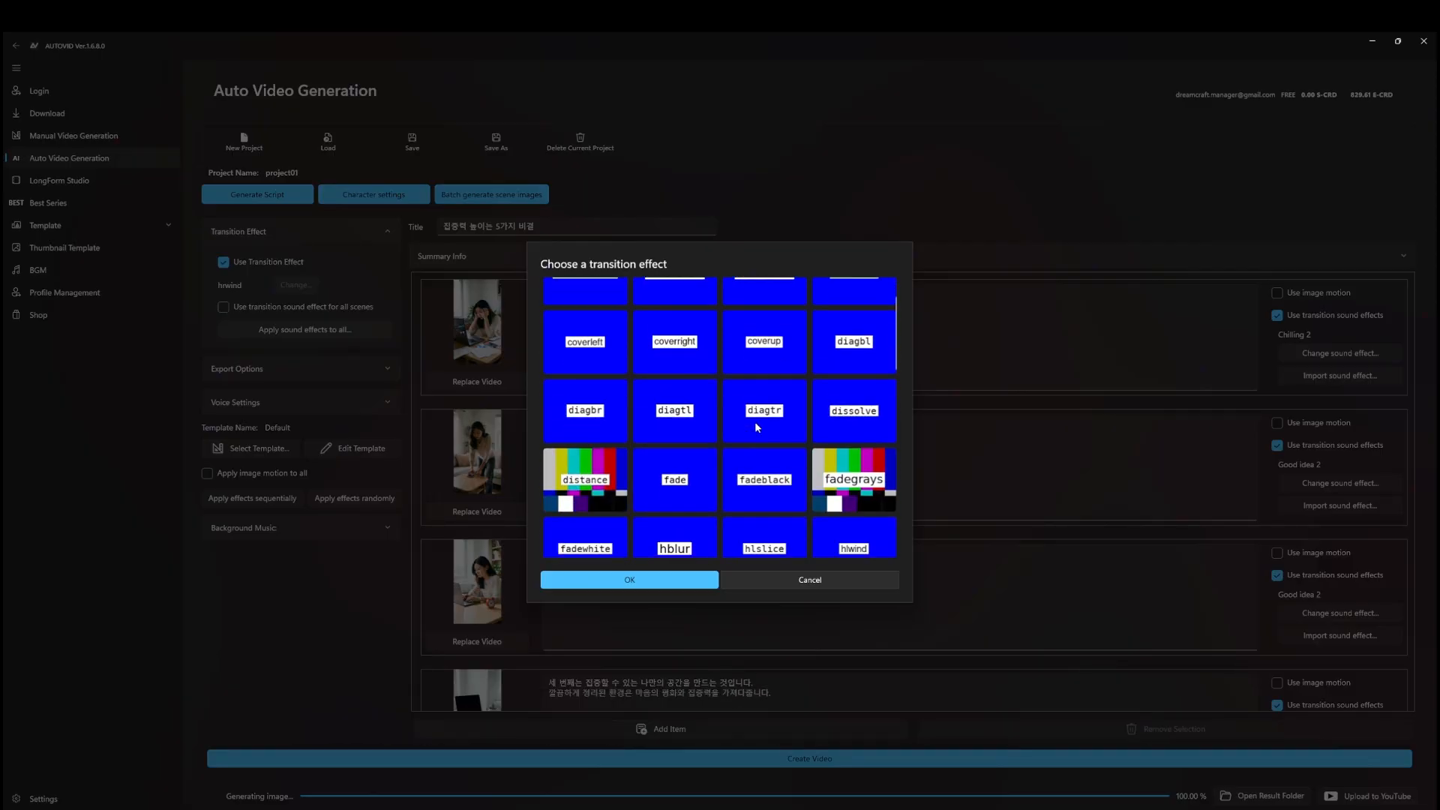
{"action": "scroll", "coordinate": [755, 424], "scroll_direction": "down", "scroll_amount": 1}
{"action": "scroll", "coordinate": [755, 427], "scroll_direction": "down", "scroll_amount": 2}
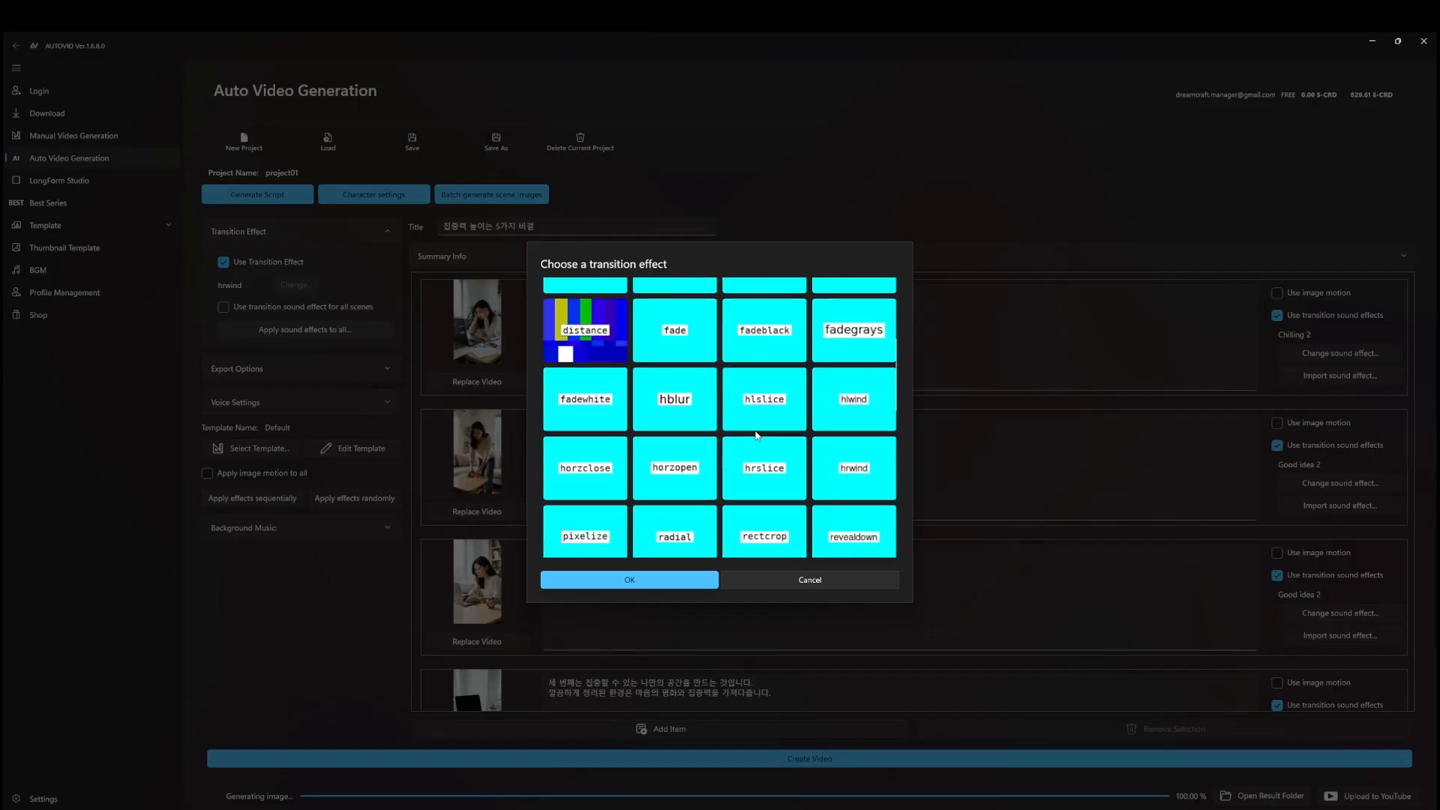
{"action": "scroll", "coordinate": [756, 443], "scroll_direction": "down", "scroll_amount": 1}
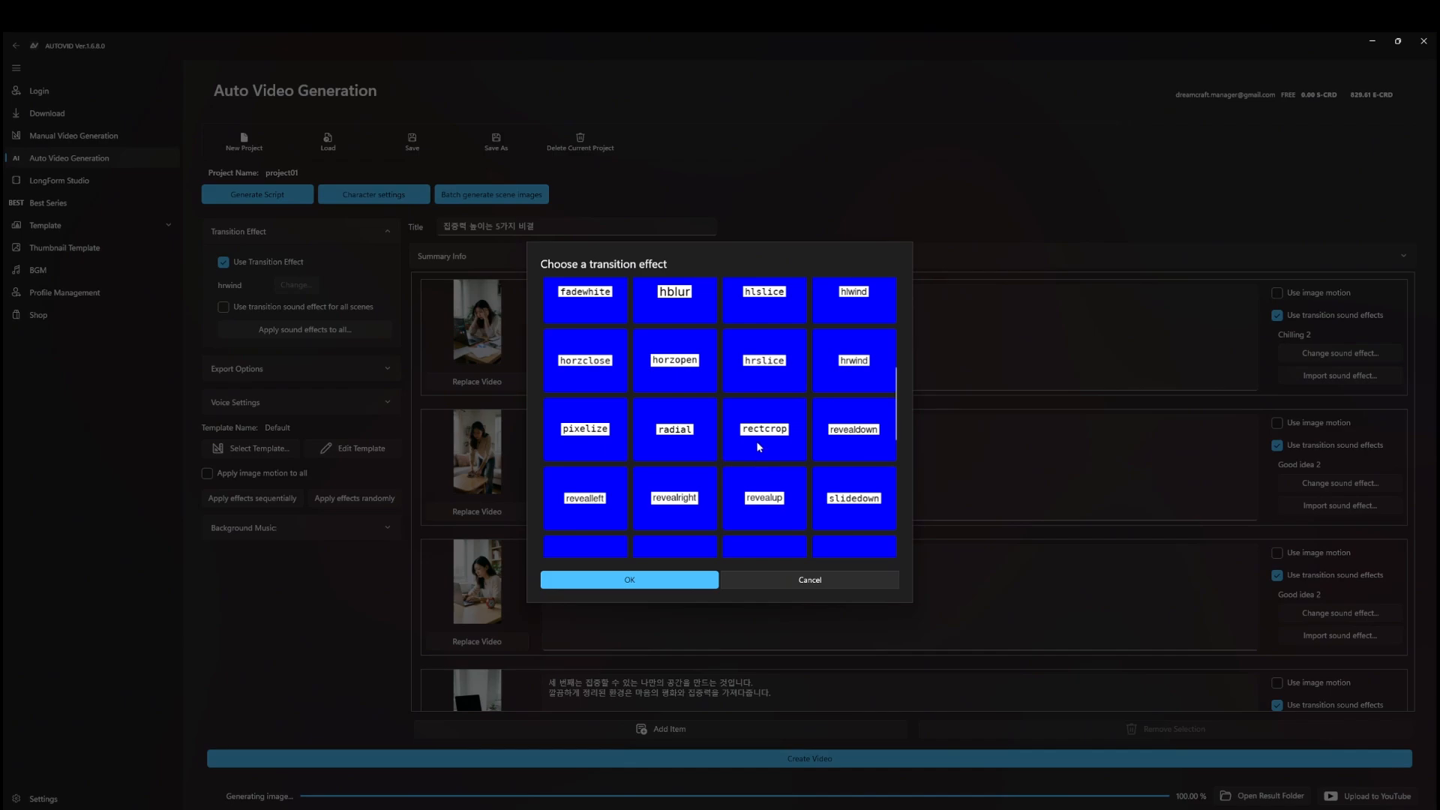
{"action": "scroll", "coordinate": [758, 449], "scroll_direction": "down", "scroll_amount": 3}
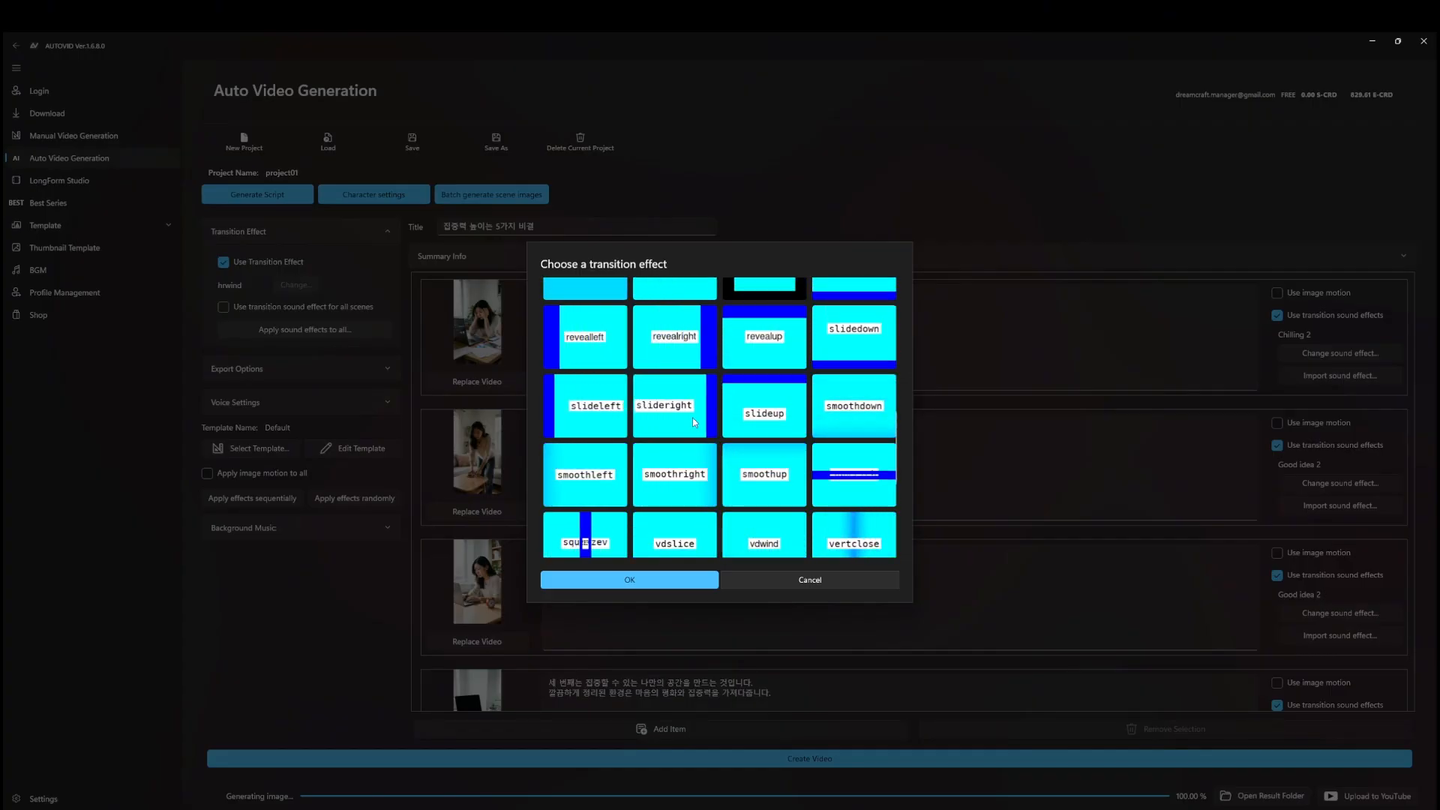
{"action": "double_click", "coordinate": [673, 409]}
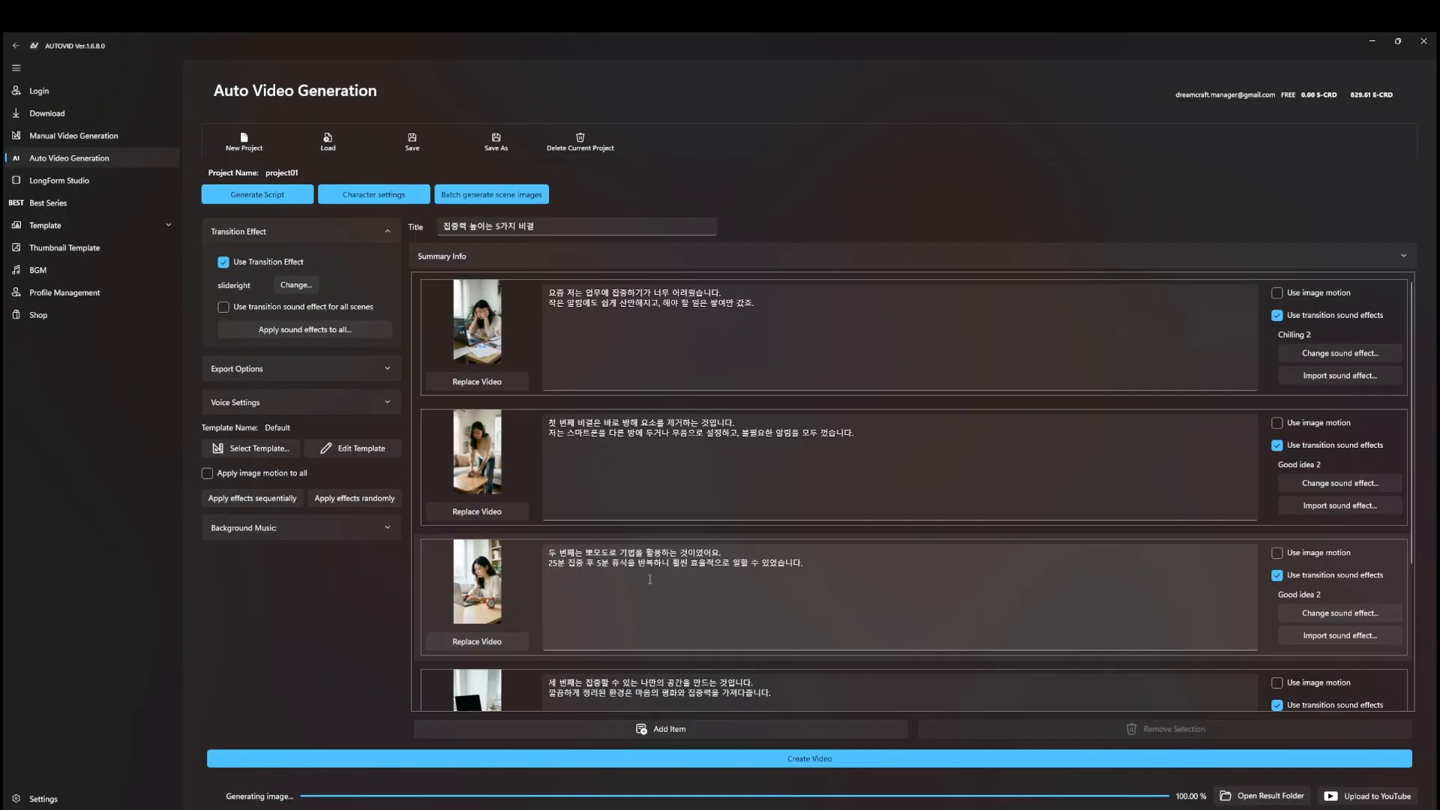
{"action": "left_click", "coordinate": [339, 369]}
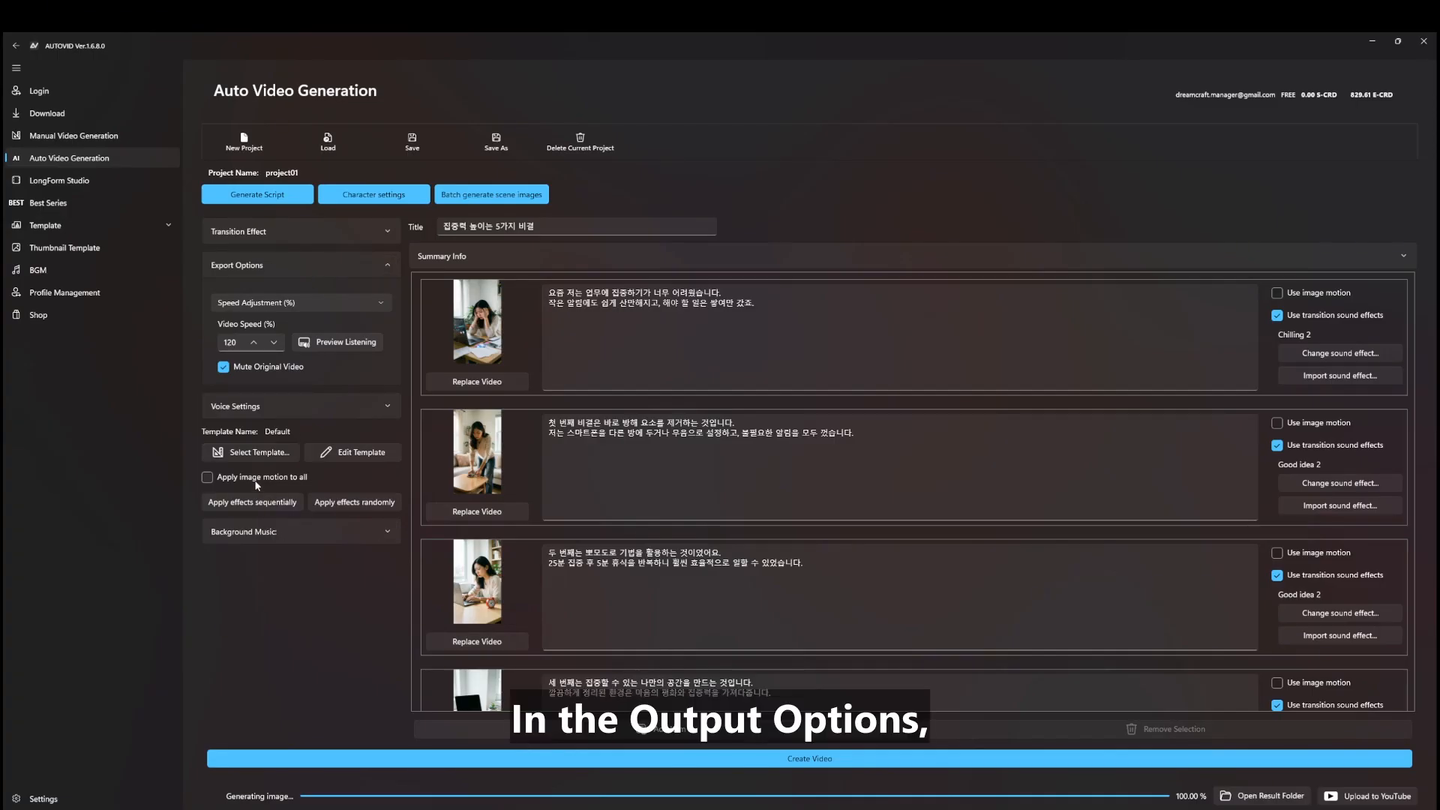
Show the background music settings and go to Pixabay's royalty-free music download page
{"action": "left_click", "coordinate": [284, 529]}
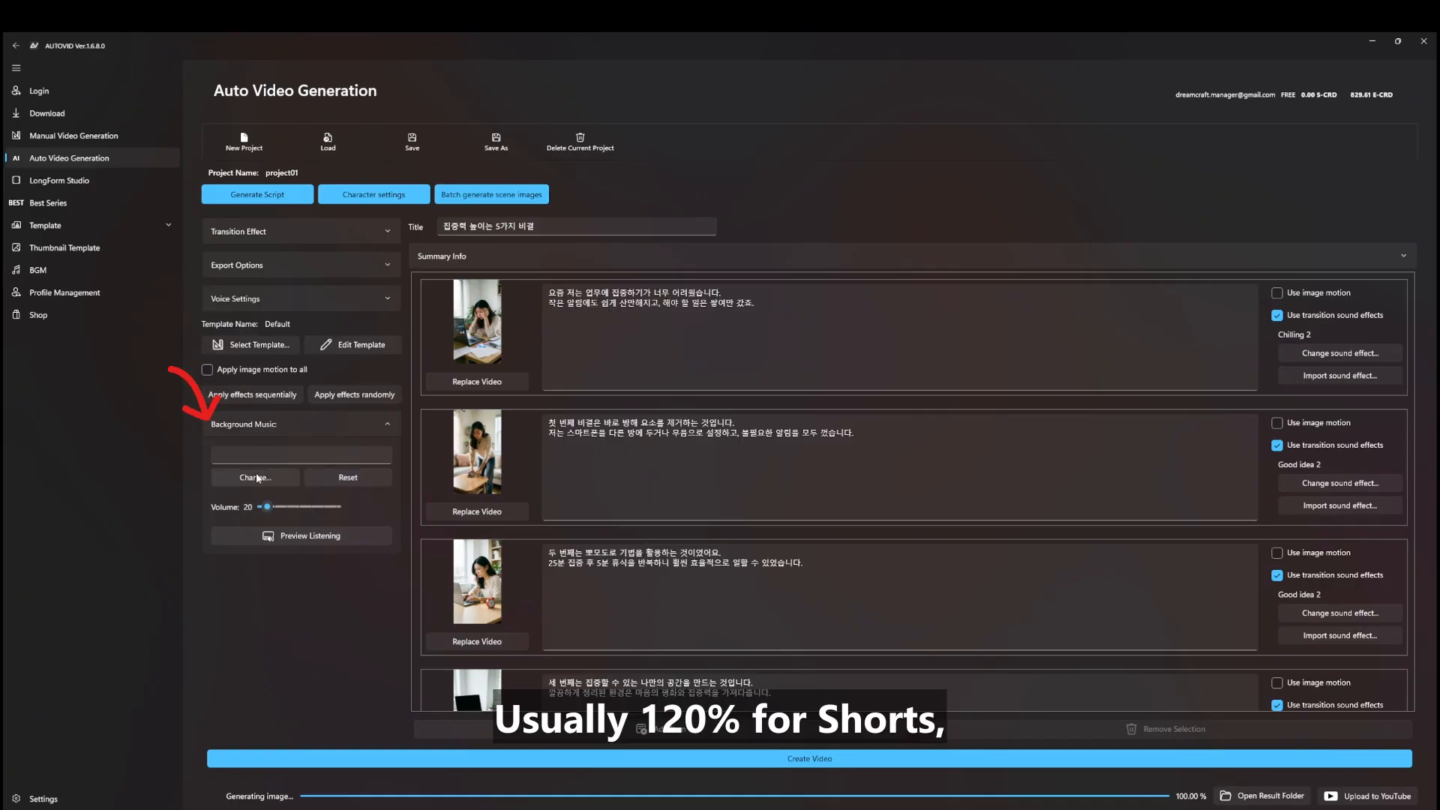
{"action": "left_click", "coordinate": [74, 272]}
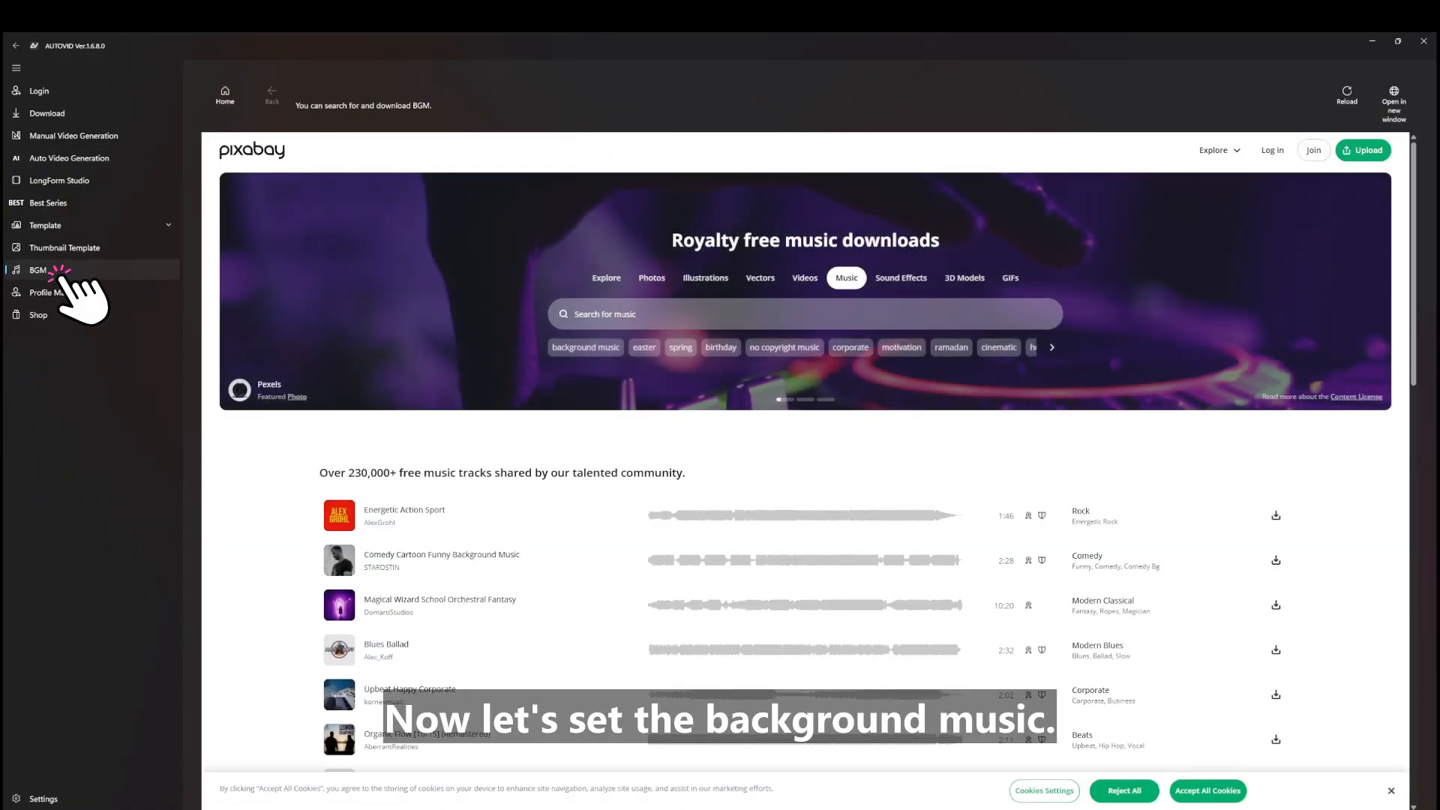
Search Pixabay's music library for 'education'
{"action": "left_click", "coordinate": [613, 319]}
{"action": "type", "text": "education"}
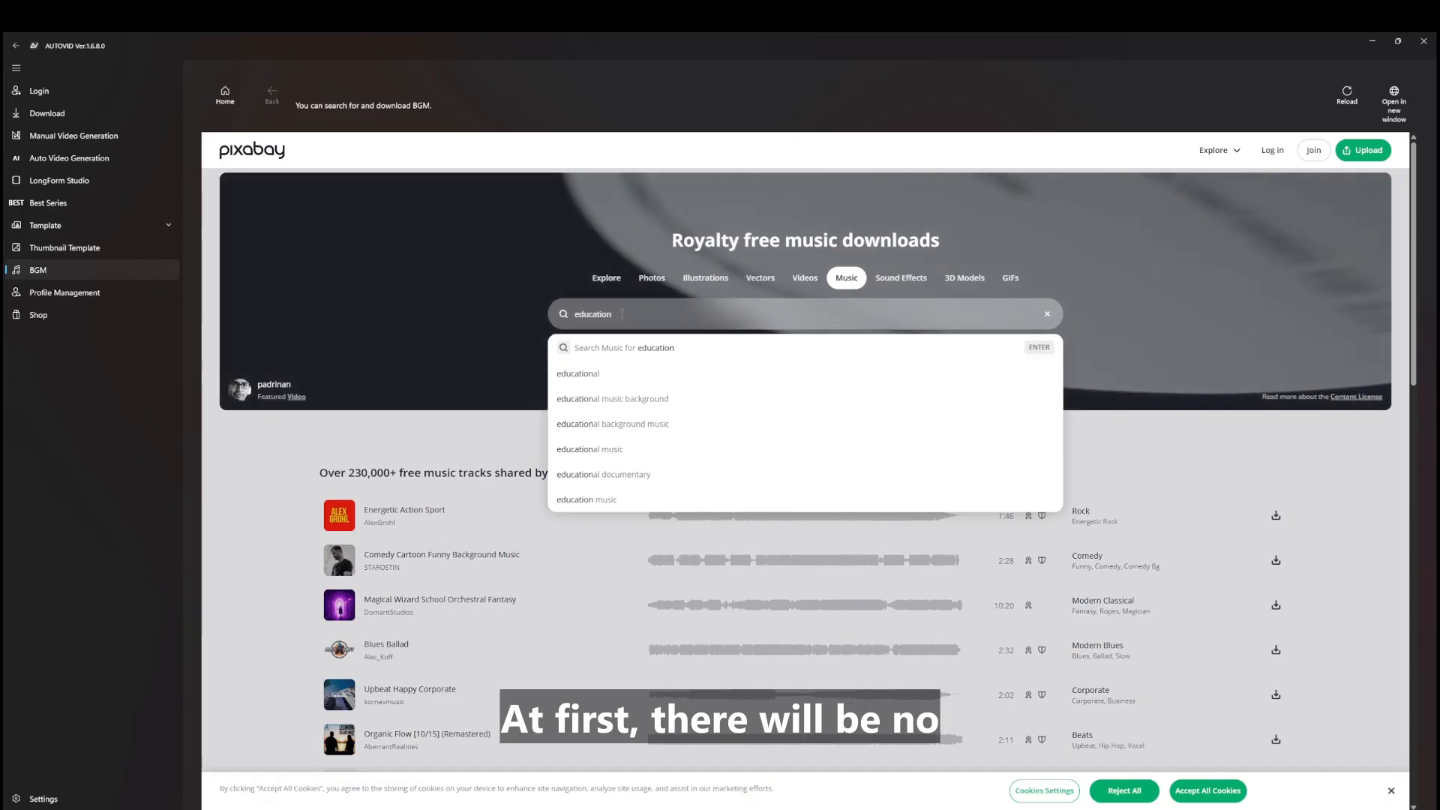
{"action": "key", "text": "Return"}
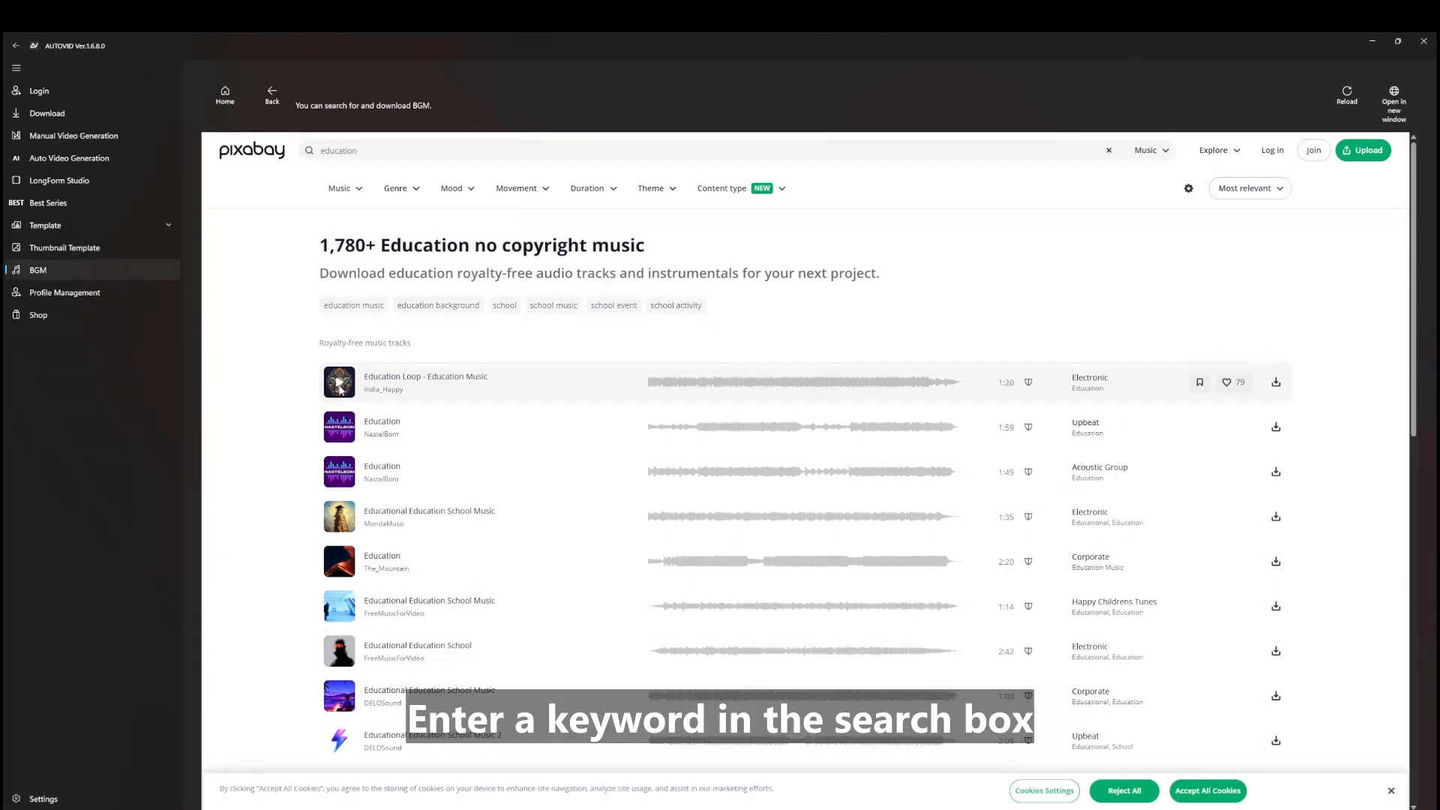
Preview several education tracks, download Educational Education School Music, and return to Auto Video Generation
{"action": "left_click", "coordinate": [340, 384]}
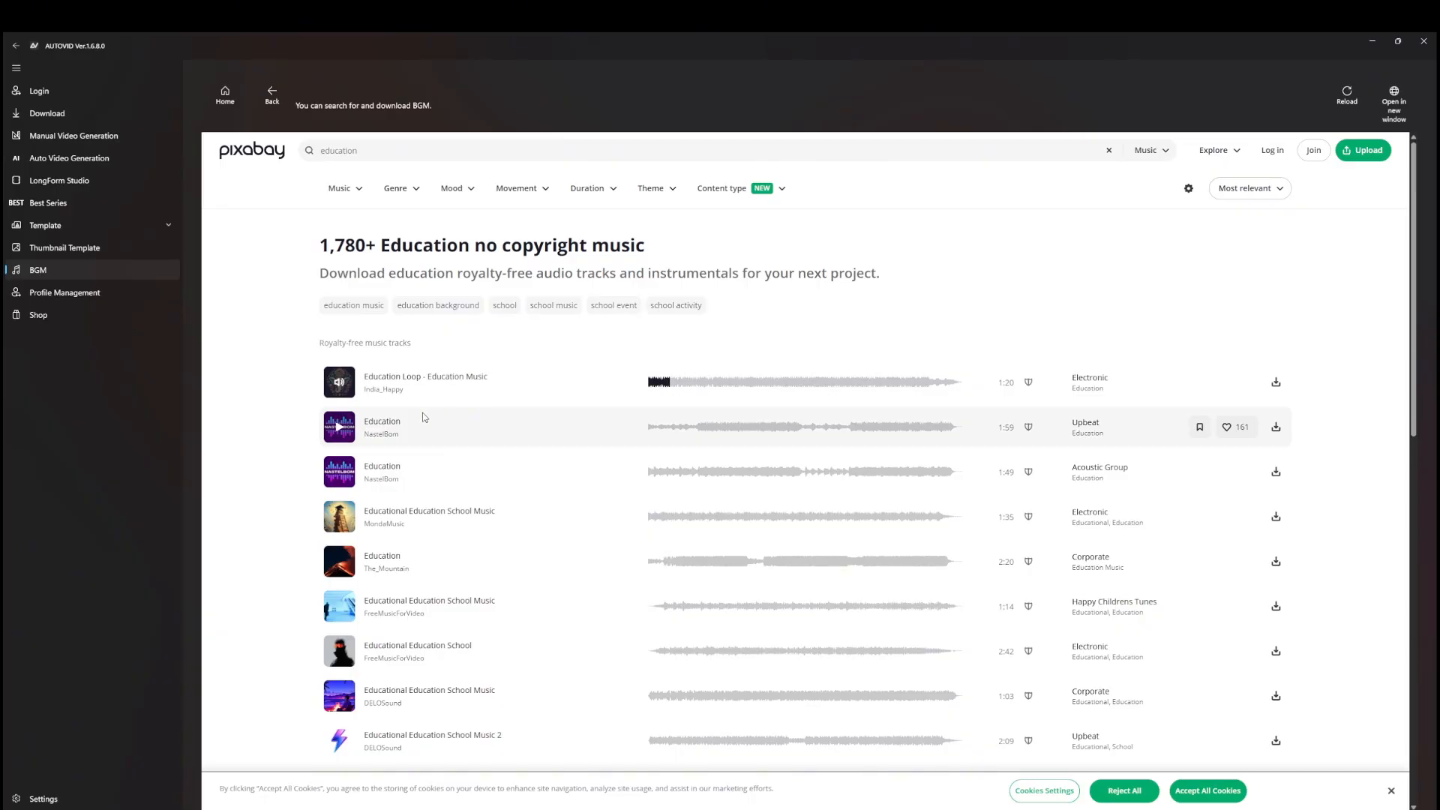
{"action": "left_click", "coordinate": [340, 384]}
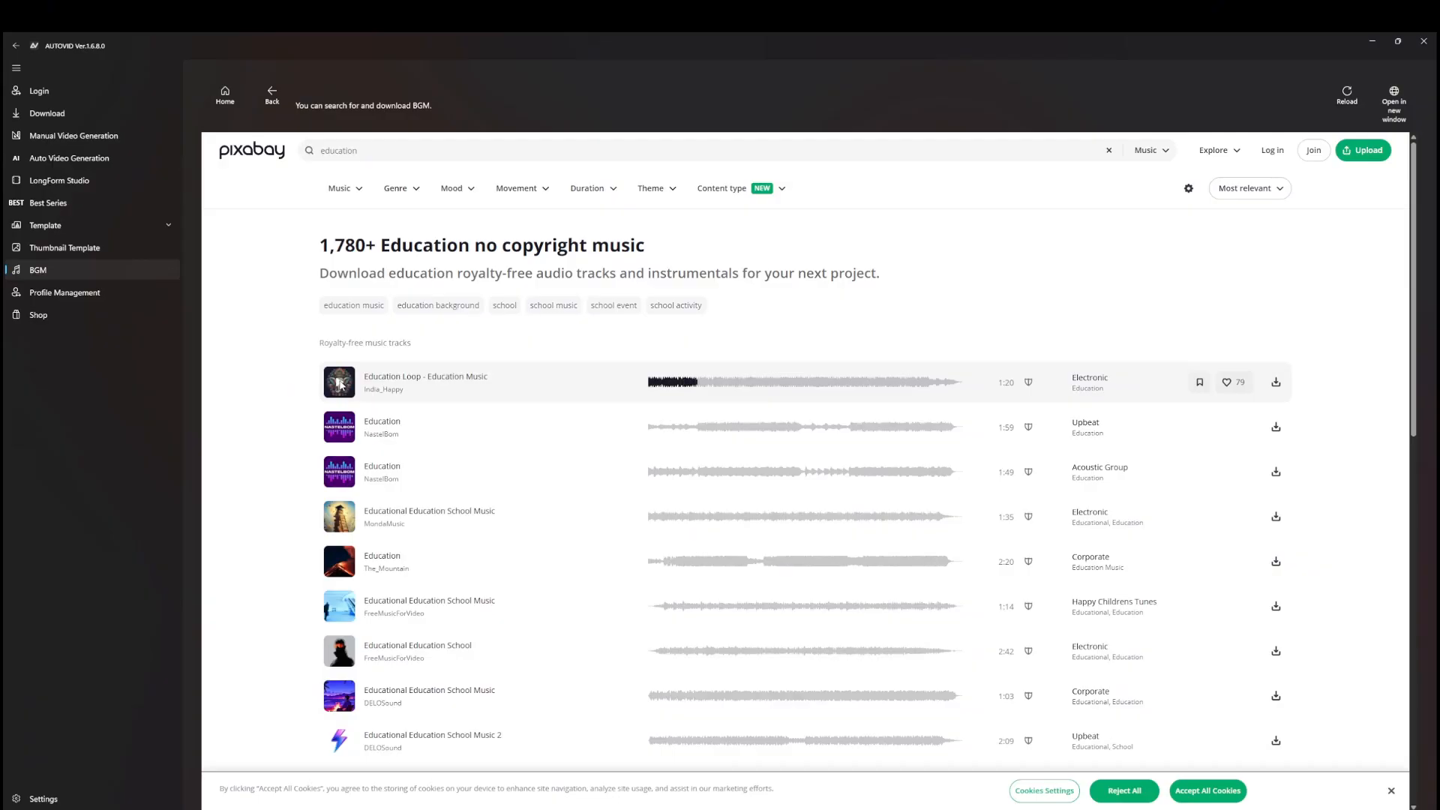
{"action": "left_click", "coordinate": [338, 562]}
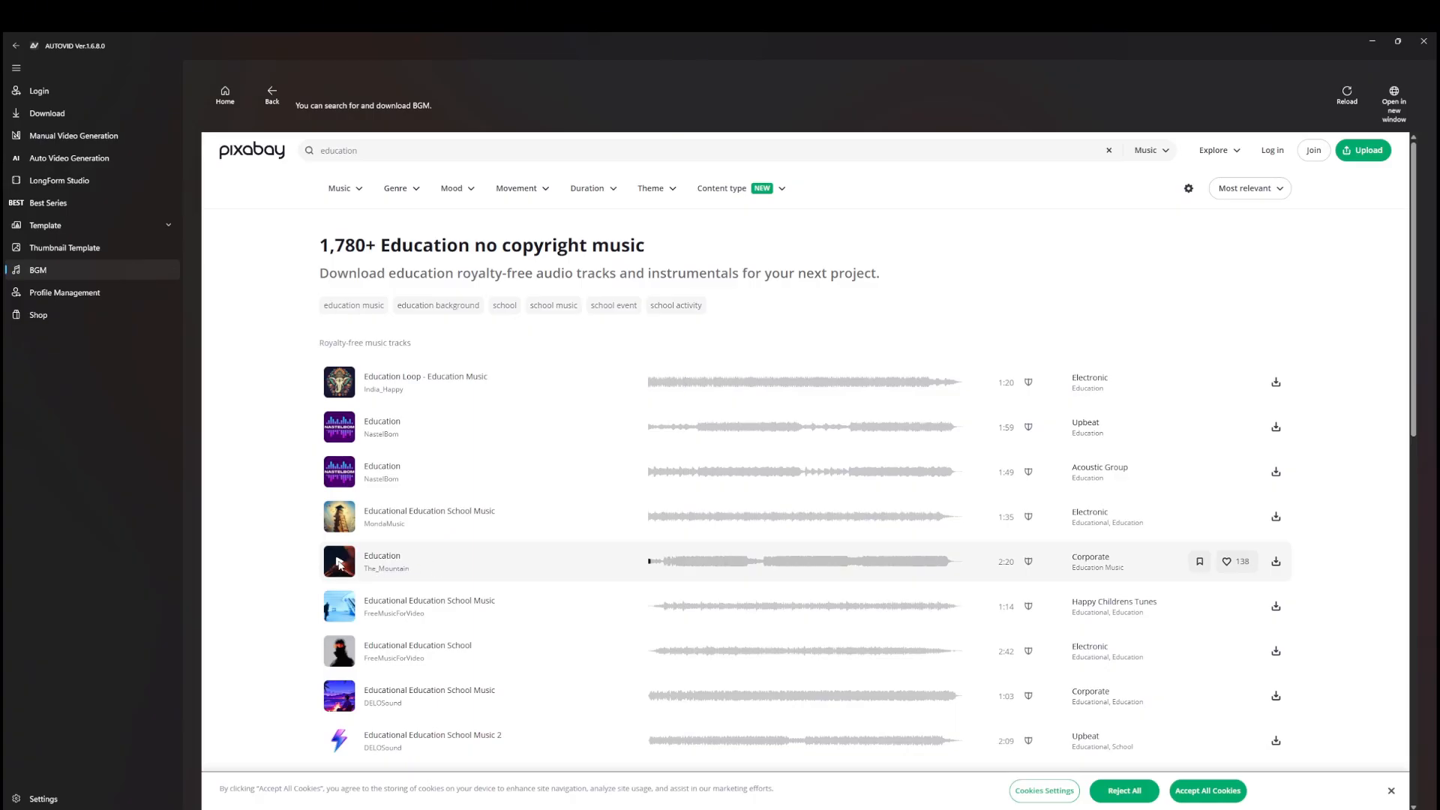
{"action": "left_click", "coordinate": [343, 609]}
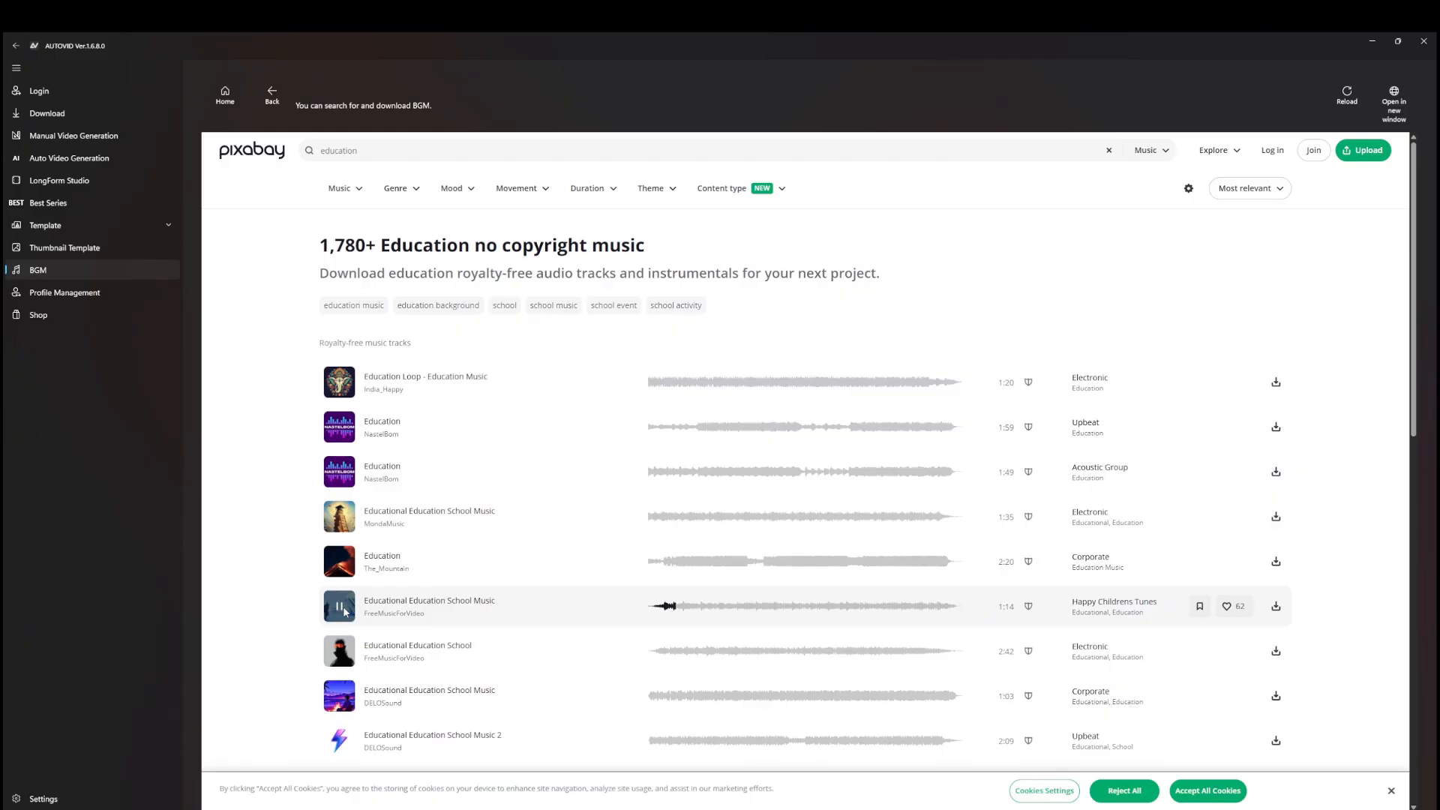
{"action": "left_click", "coordinate": [344, 609]}
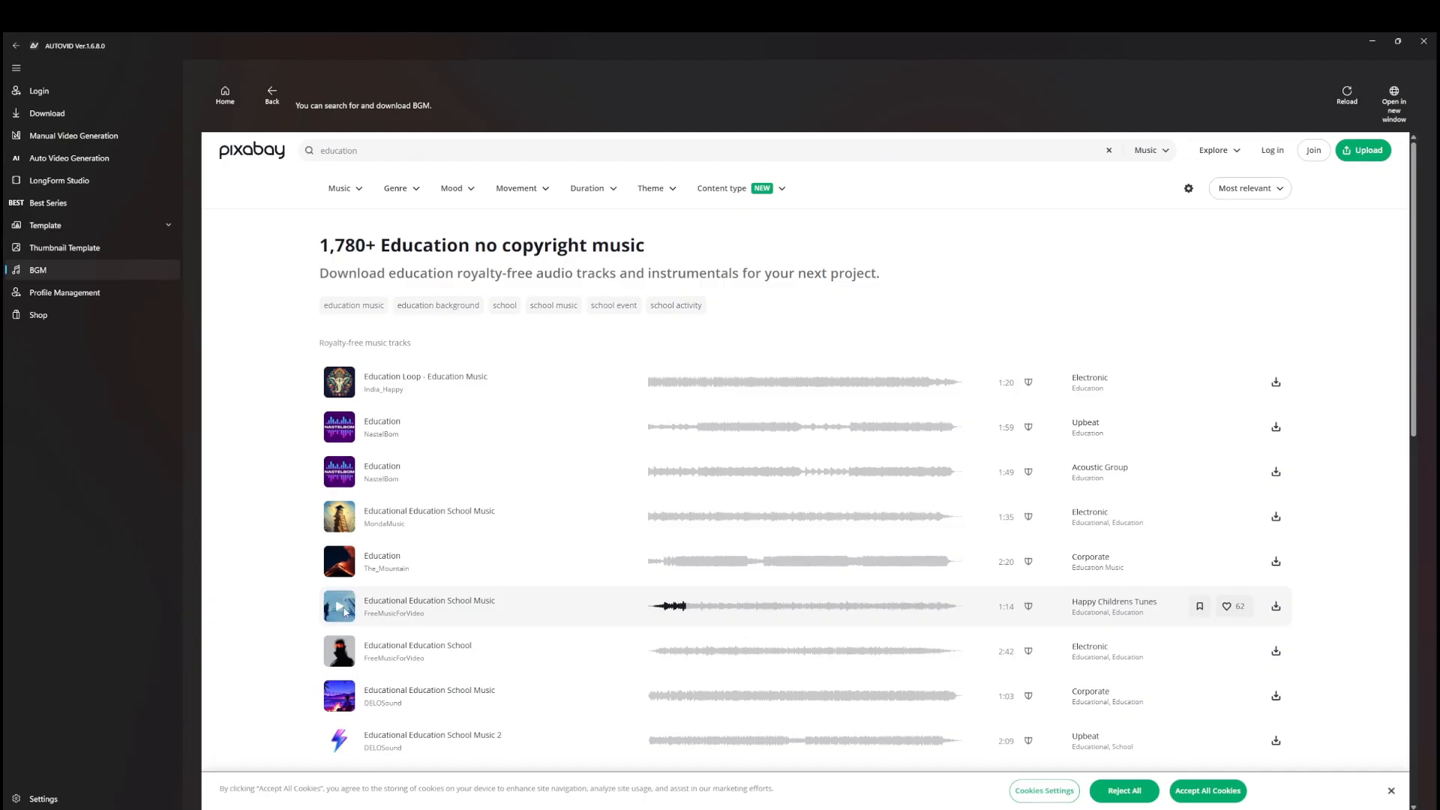
{"action": "left_click", "coordinate": [1276, 607]}
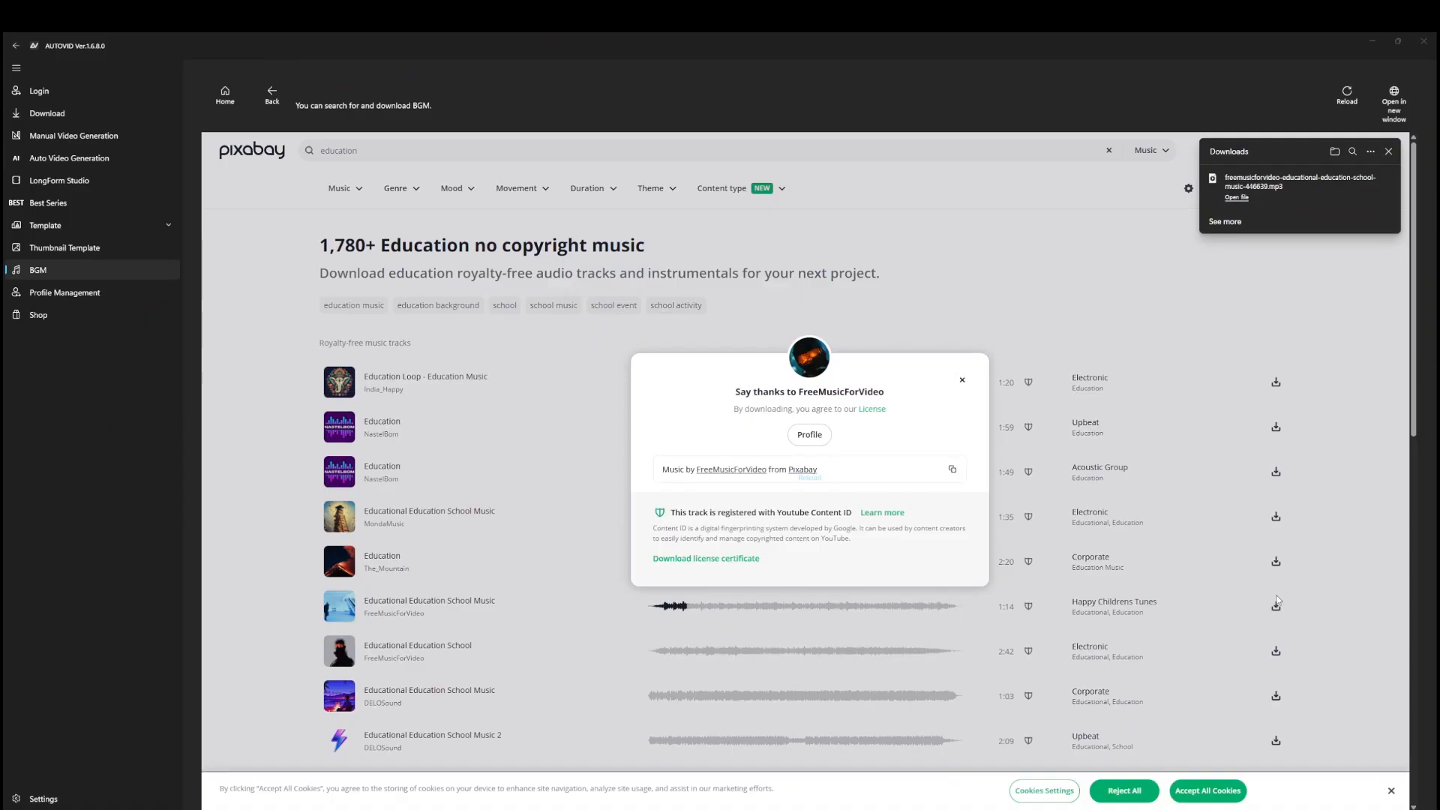
{"action": "left_click", "coordinate": [56, 161]}
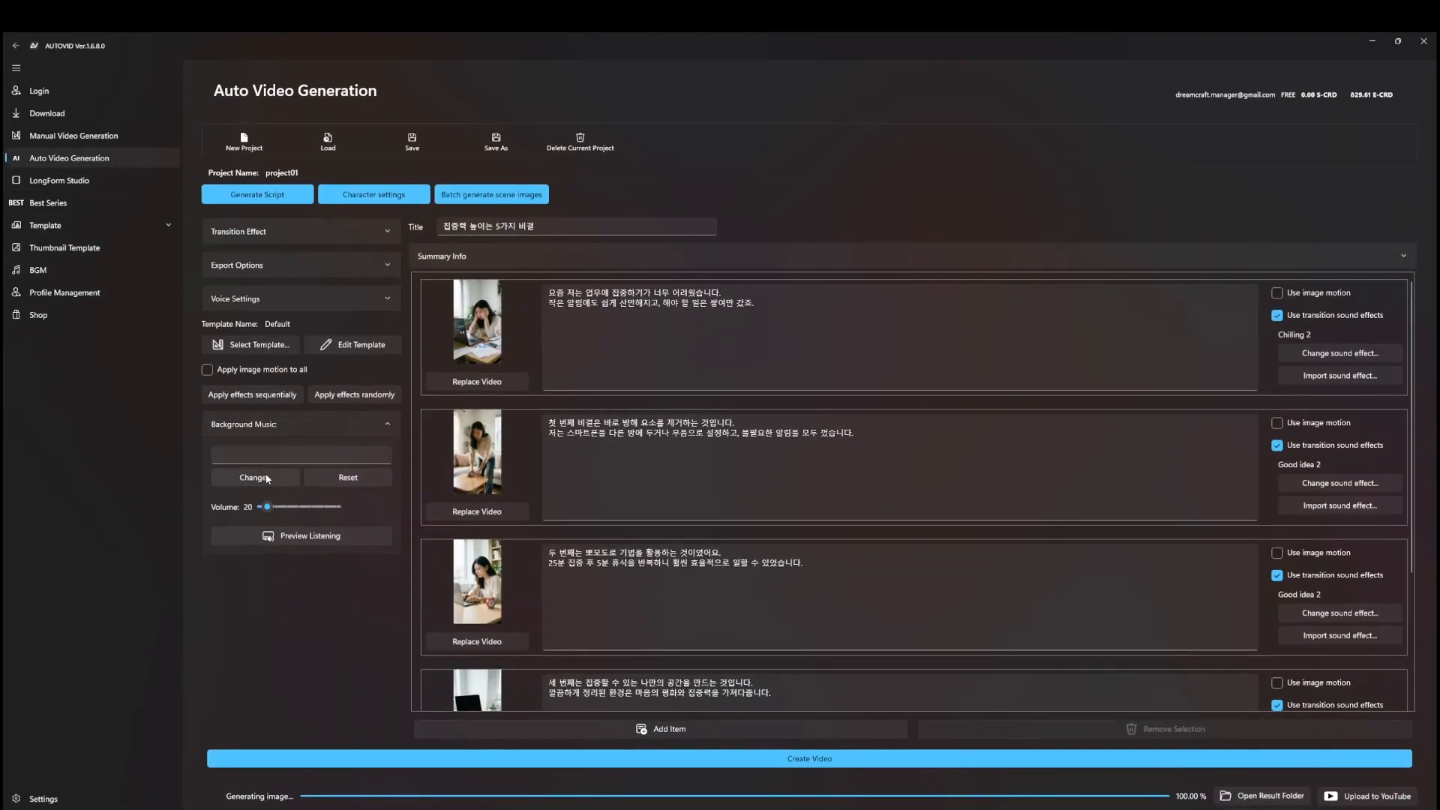
Load the downloaded school-music mp3 from Downloads as background music and add it to favourites
{"action": "left_click", "coordinate": [254, 478]}
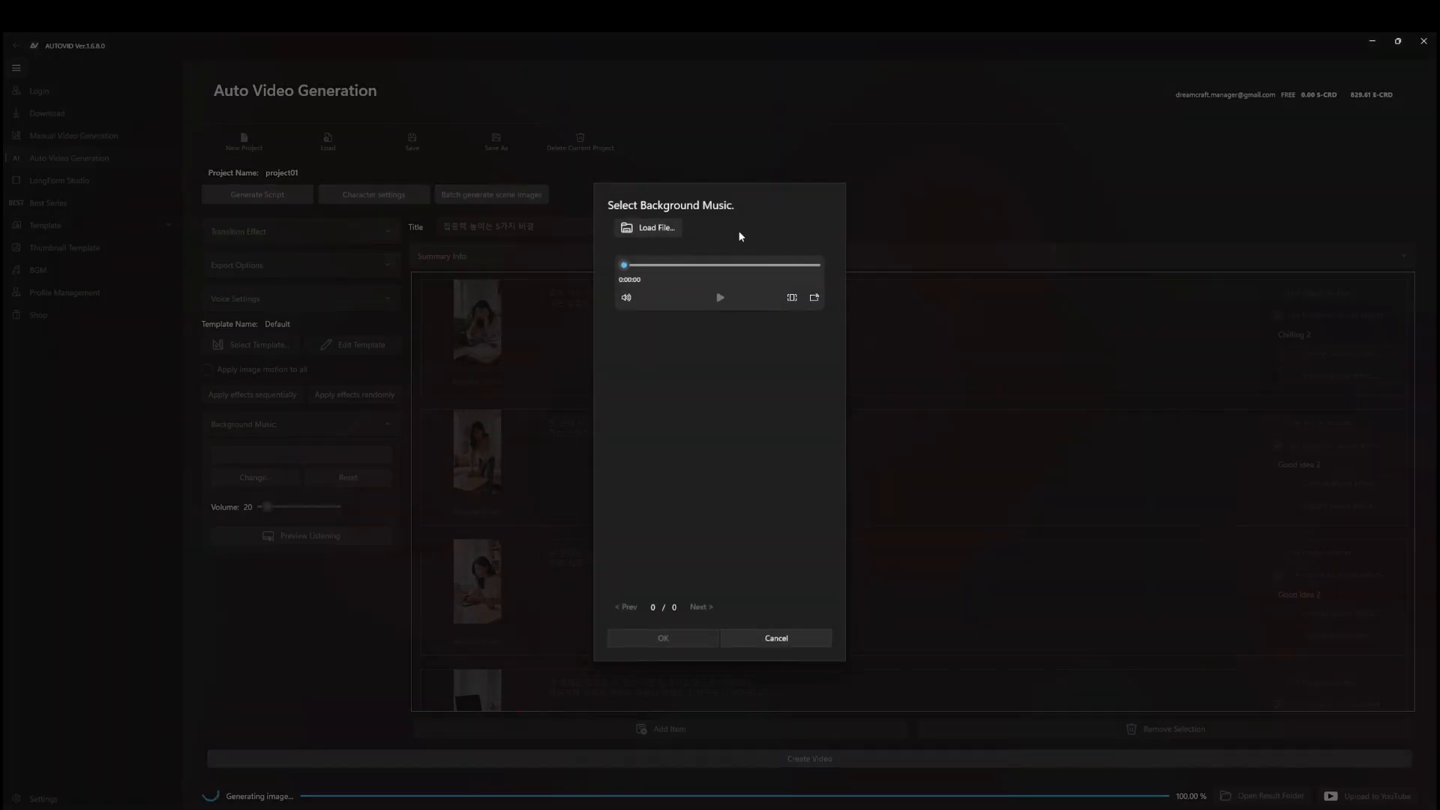
{"action": "left_click", "coordinate": [668, 230]}
{"action": "left_click", "coordinate": [75, 158]}
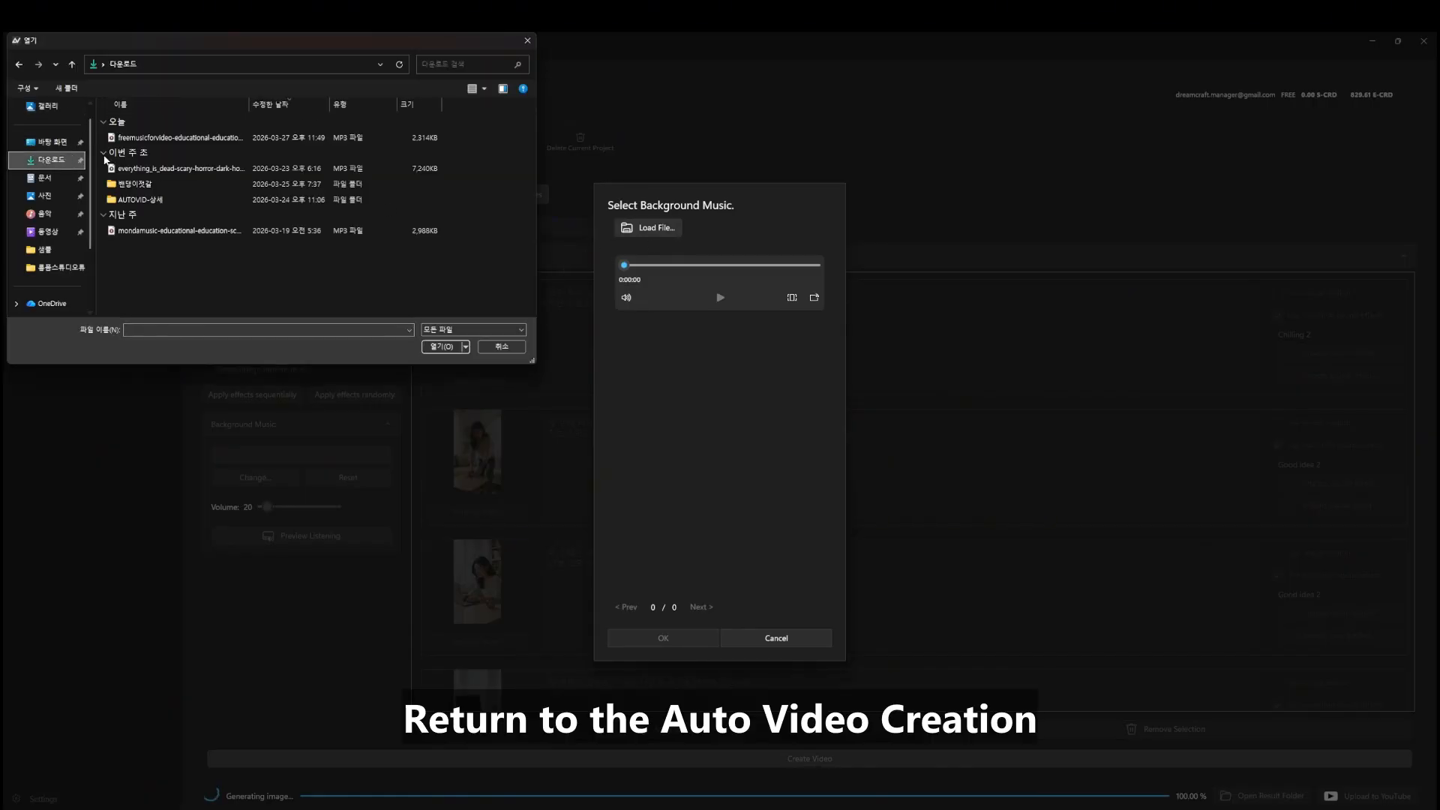
{"action": "left_click", "coordinate": [138, 140]}
{"action": "double_click", "coordinate": [137, 140]}
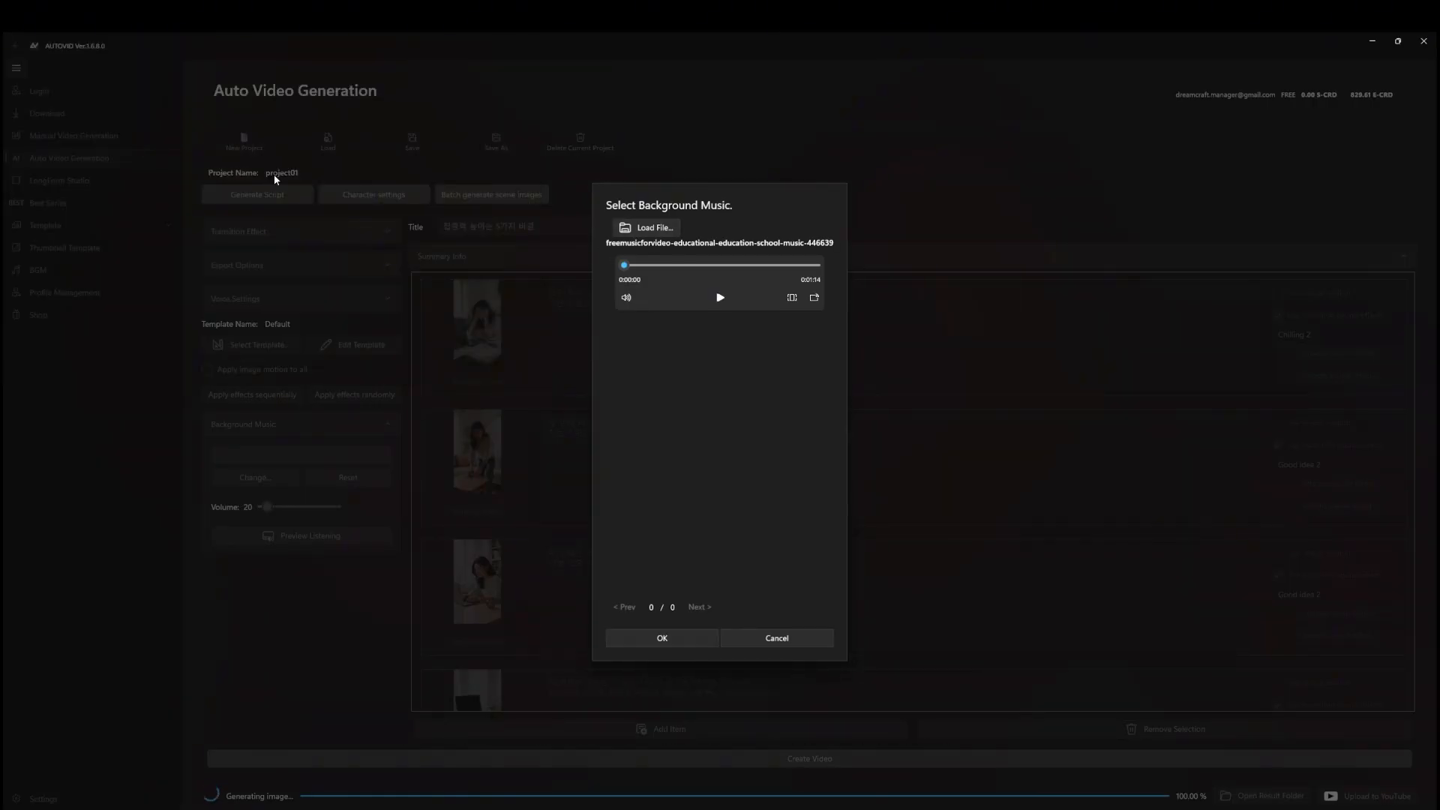
{"action": "left_click", "coordinate": [654, 638]}
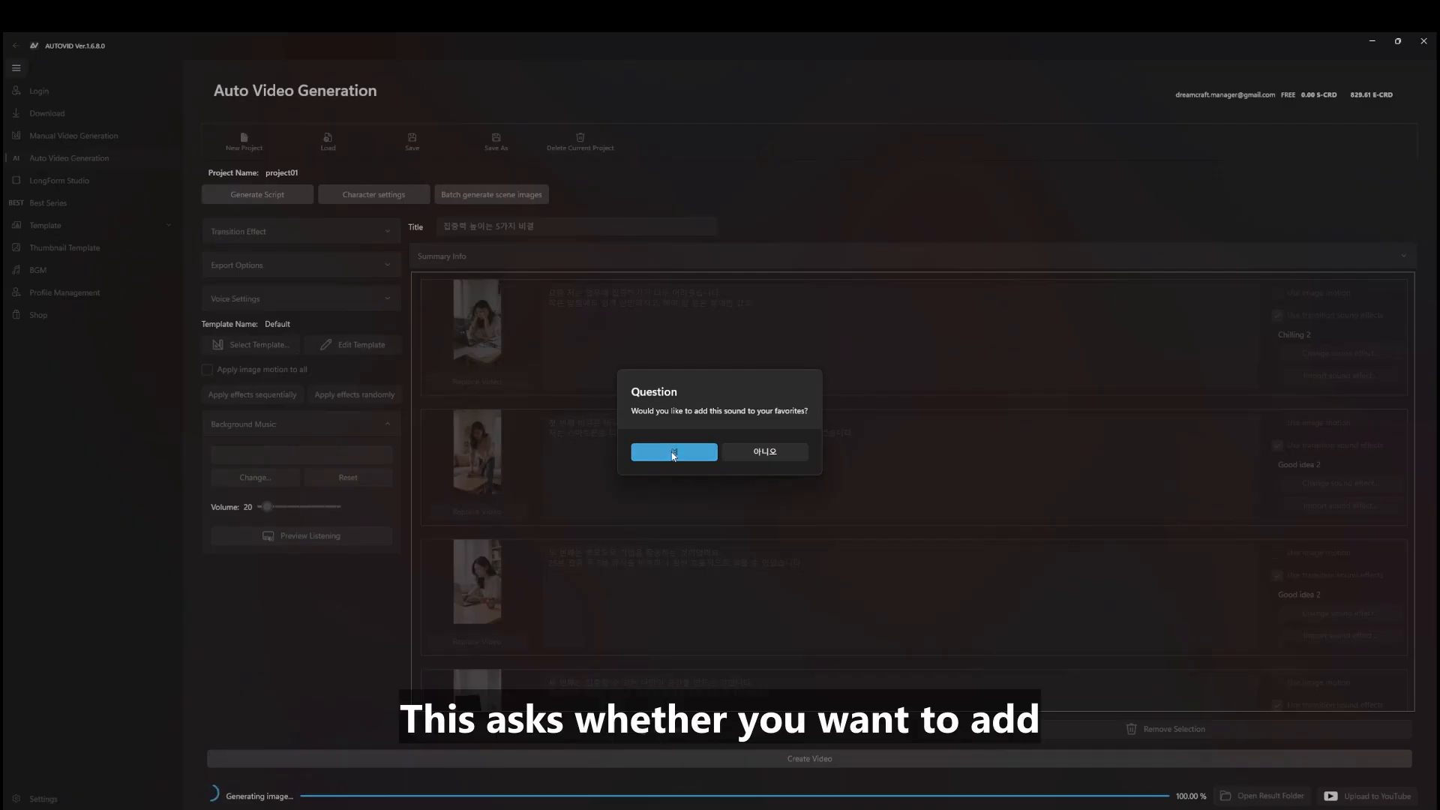
{"action": "left_click", "coordinate": [672, 453]}
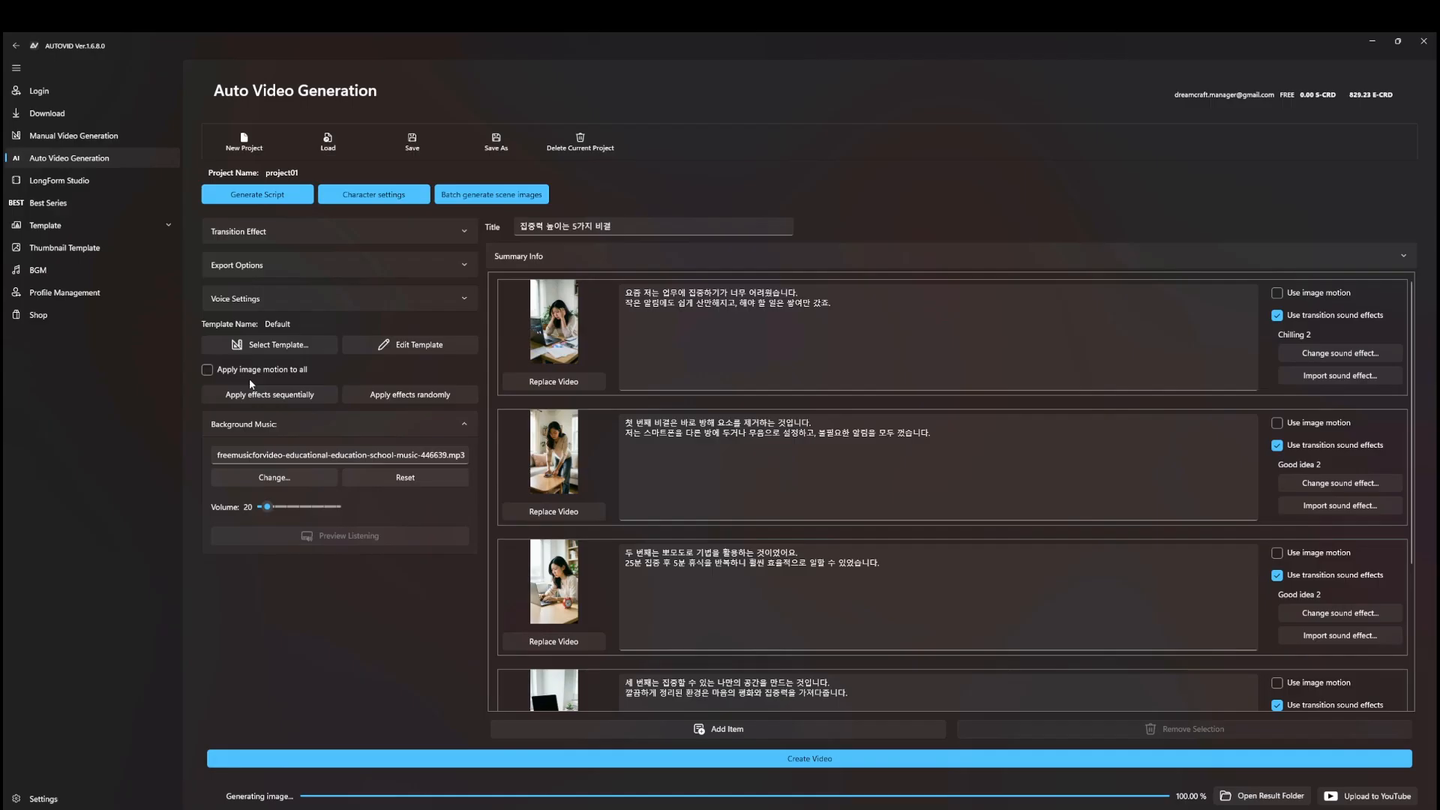
Give all scenes image motion with effects applied sequentially, then bring up the video creation settings
{"action": "left_click", "coordinate": [296, 373]}
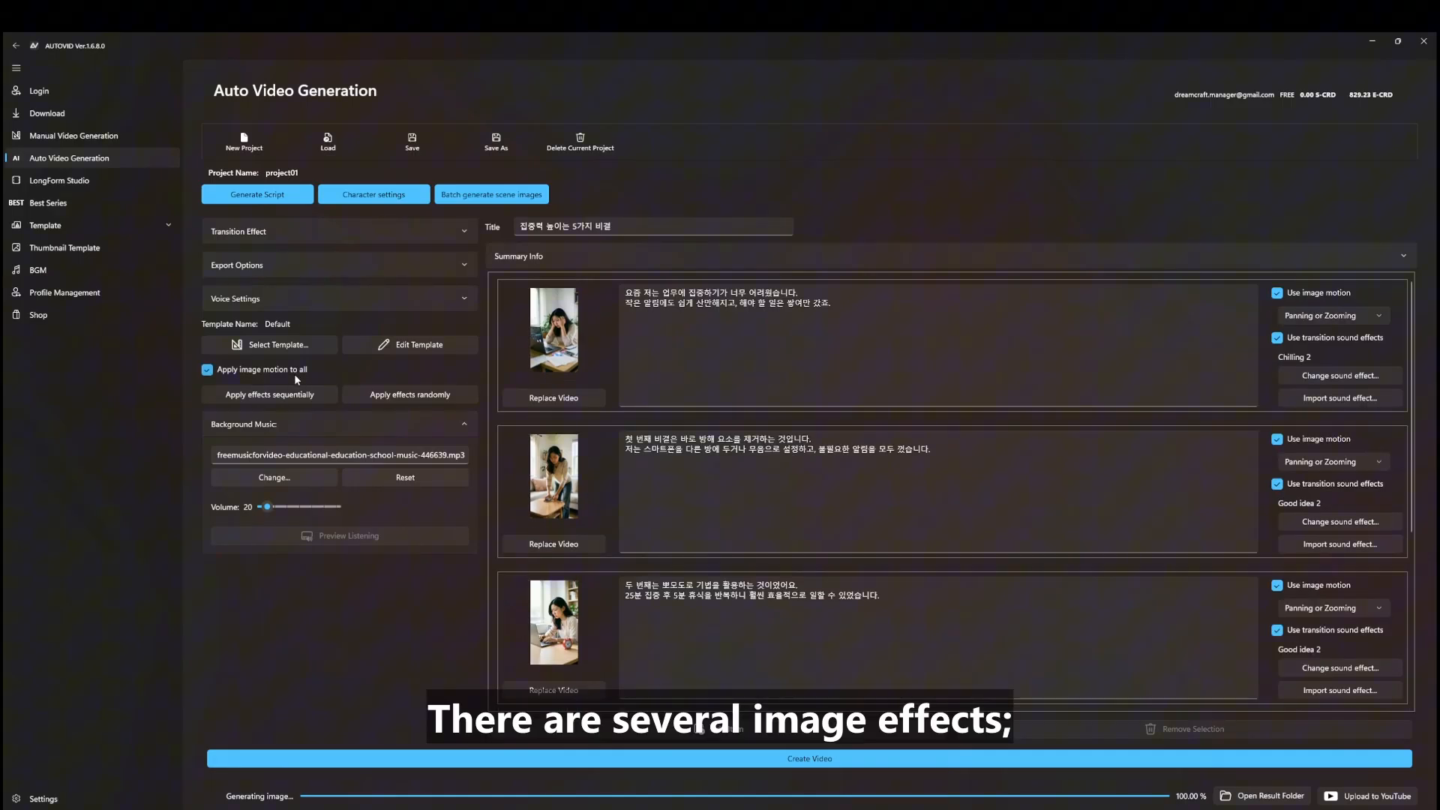
{"action": "left_click", "coordinate": [296, 396]}
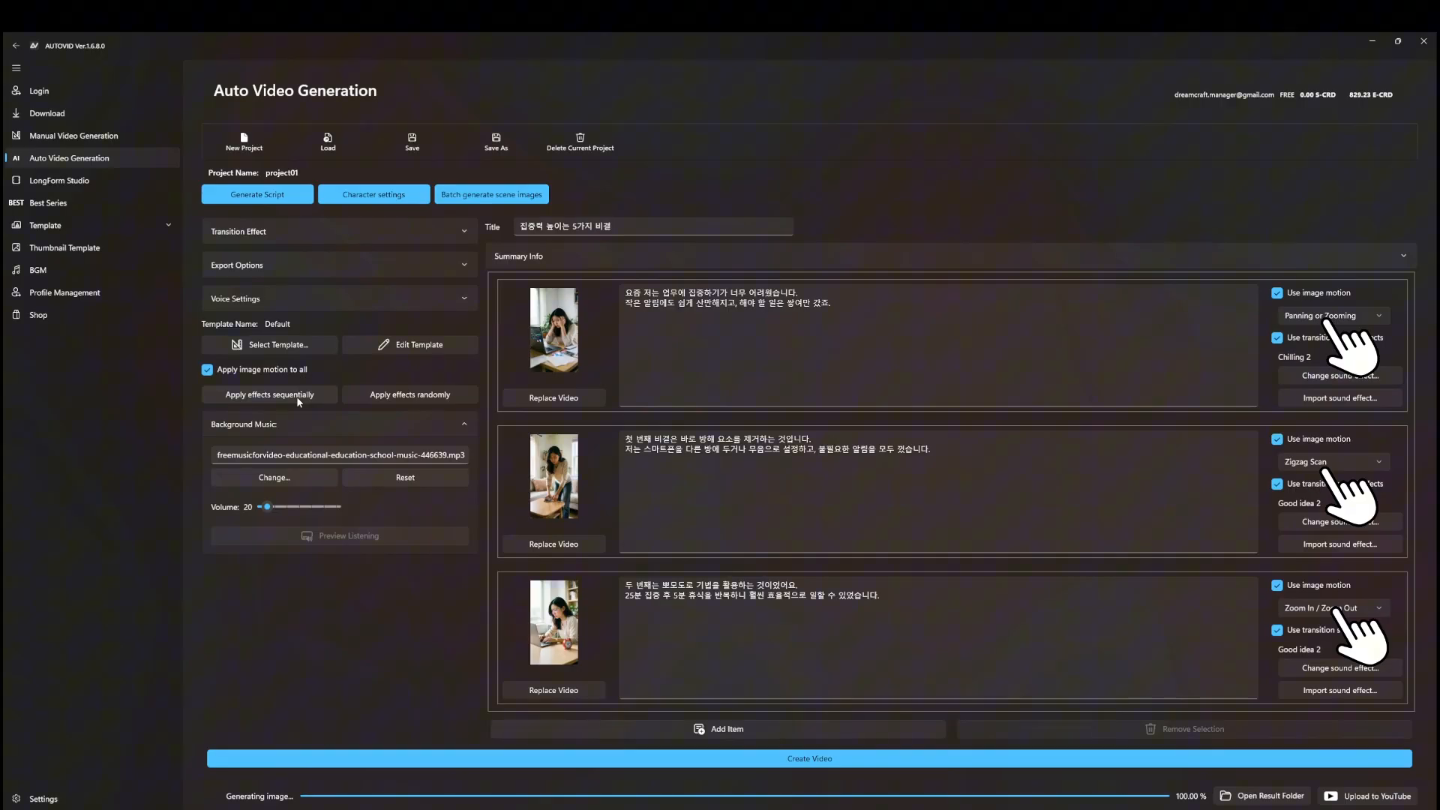
{"action": "left_click", "coordinate": [675, 759]}
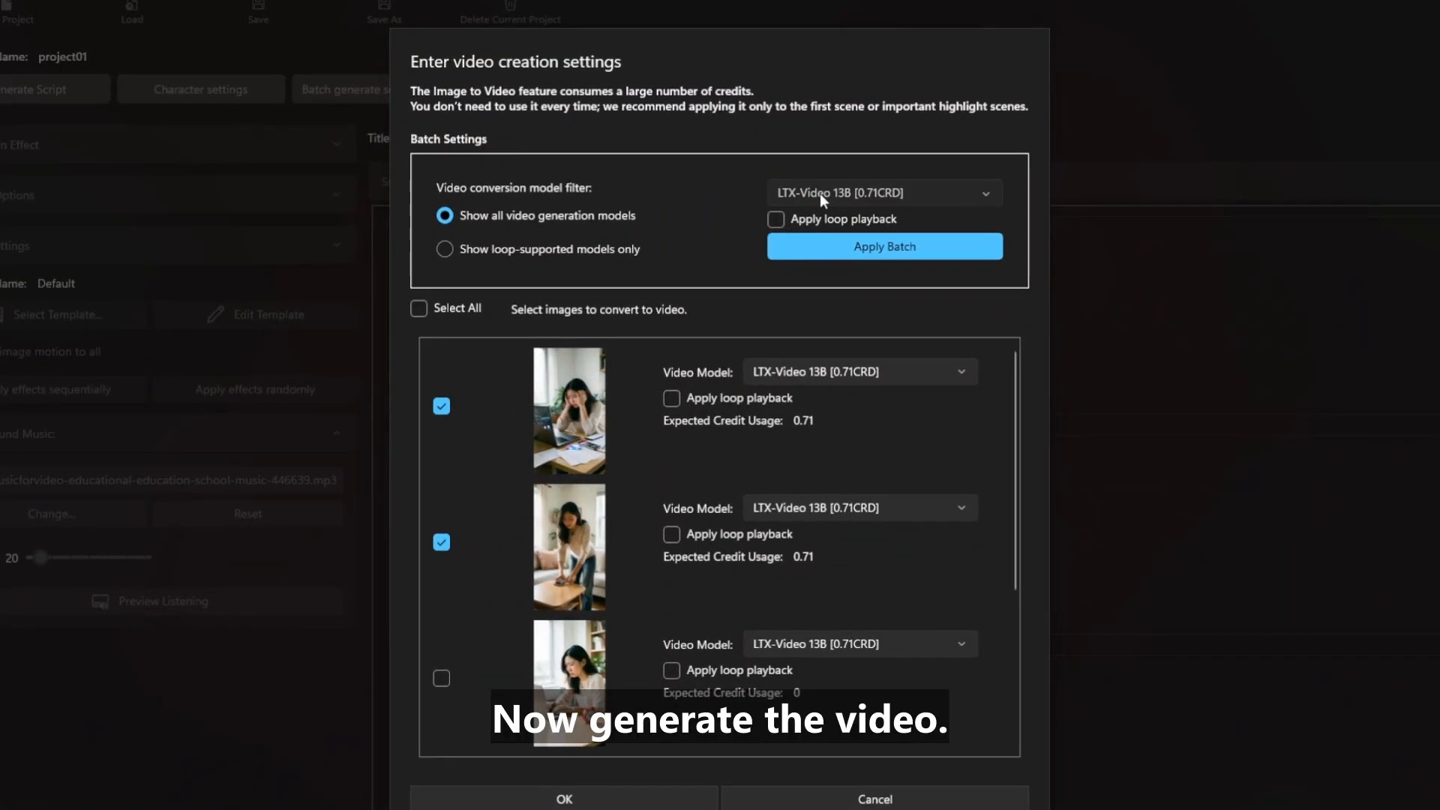
Keep the LTX-Video 13B model, enable loop playback, and confirm to generate the video
{"action": "left_click", "coordinate": [821, 194]}
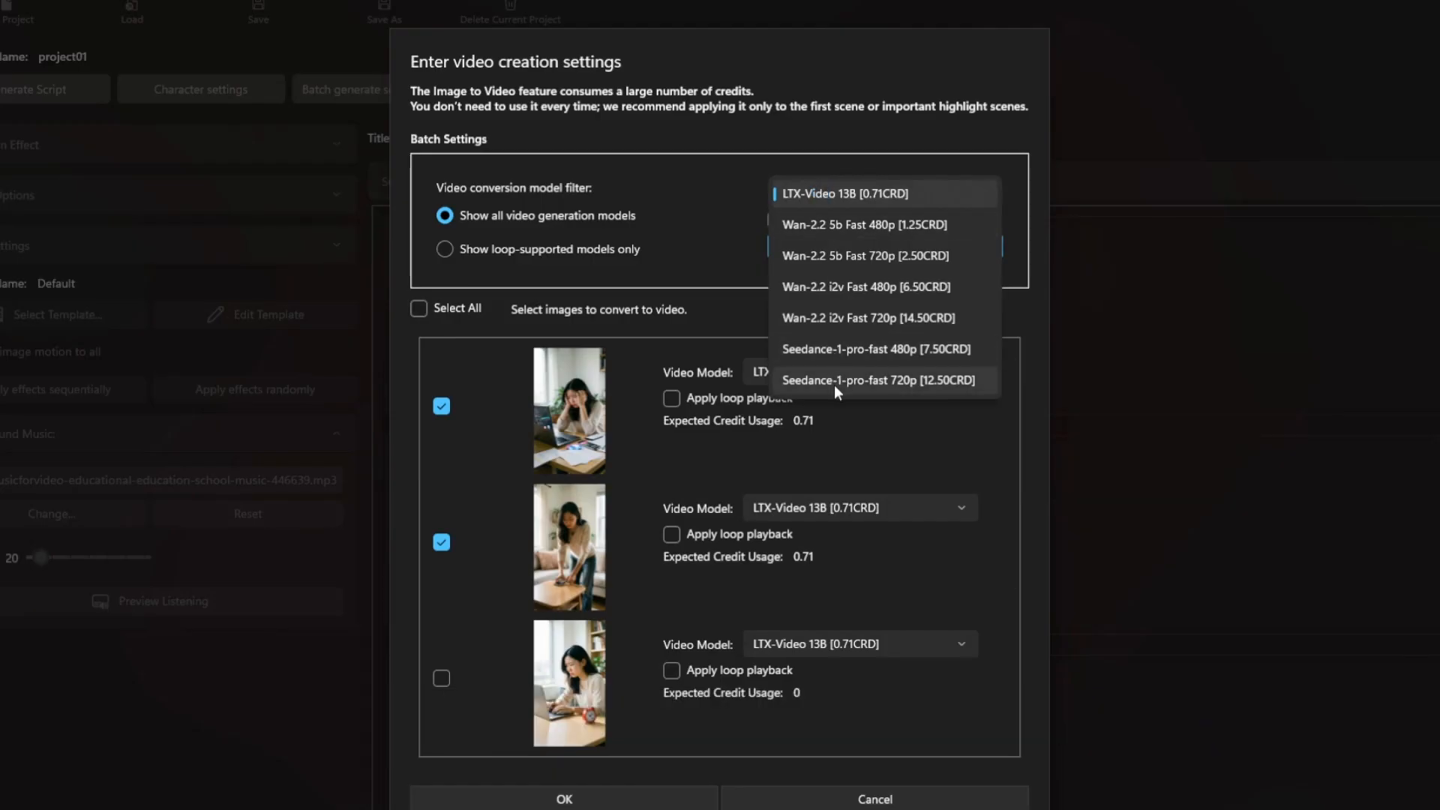
{"action": "left_click", "coordinate": [853, 192]}
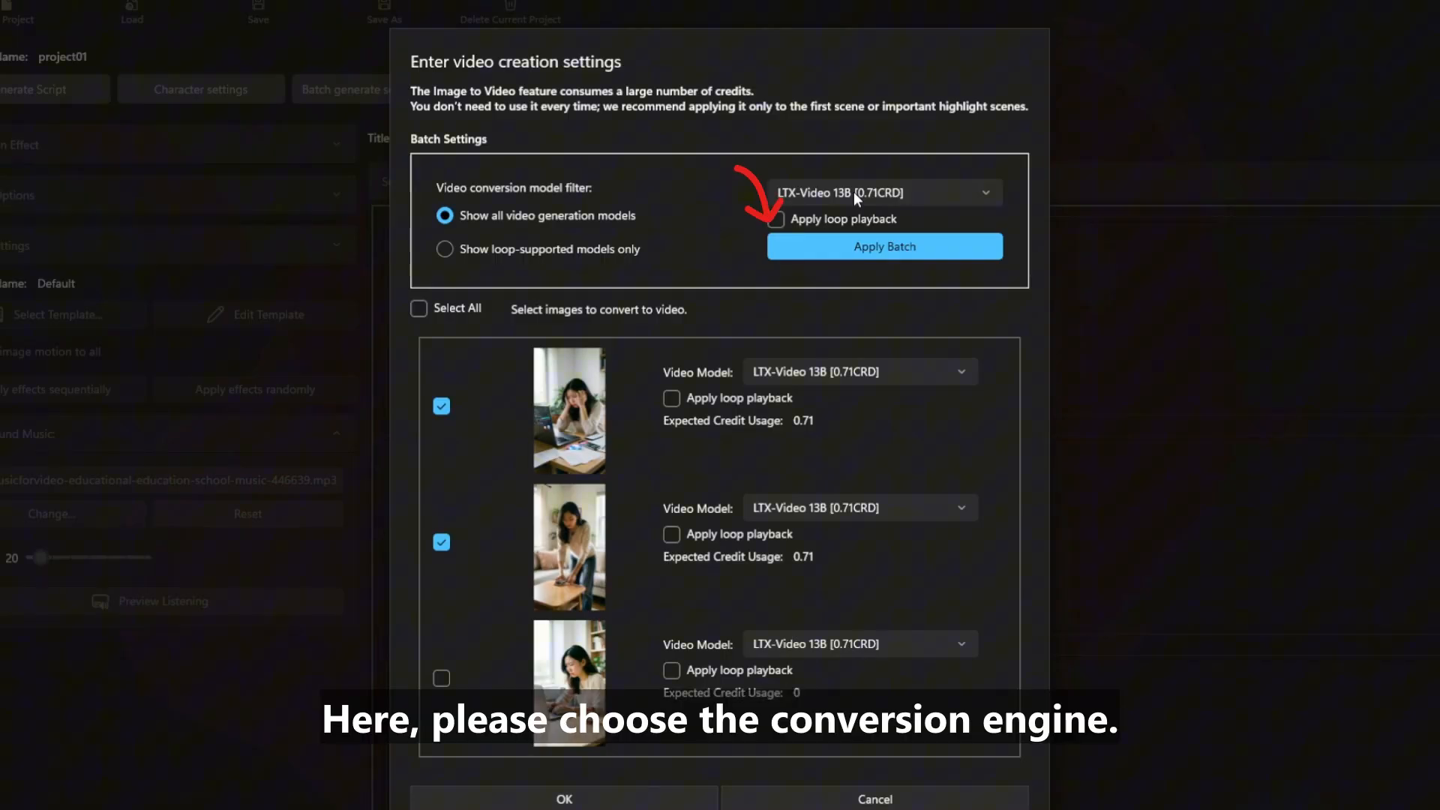
{"action": "left_click", "coordinate": [828, 217]}
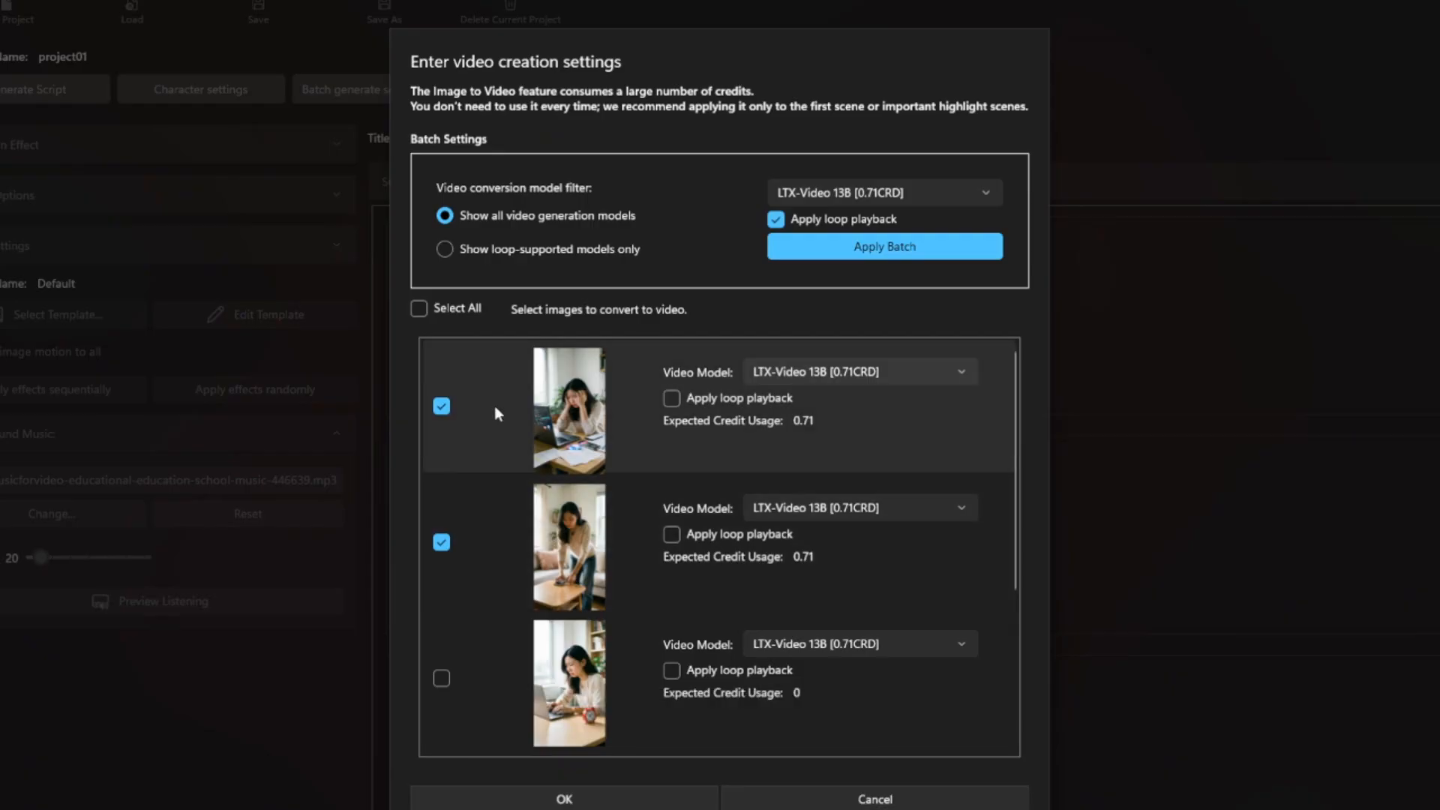
{"action": "scroll", "coordinate": [672, 525], "scroll_direction": "down", "scroll_amount": 1}
{"action": "scroll", "coordinate": [673, 559], "scroll_direction": "down", "scroll_amount": 3}
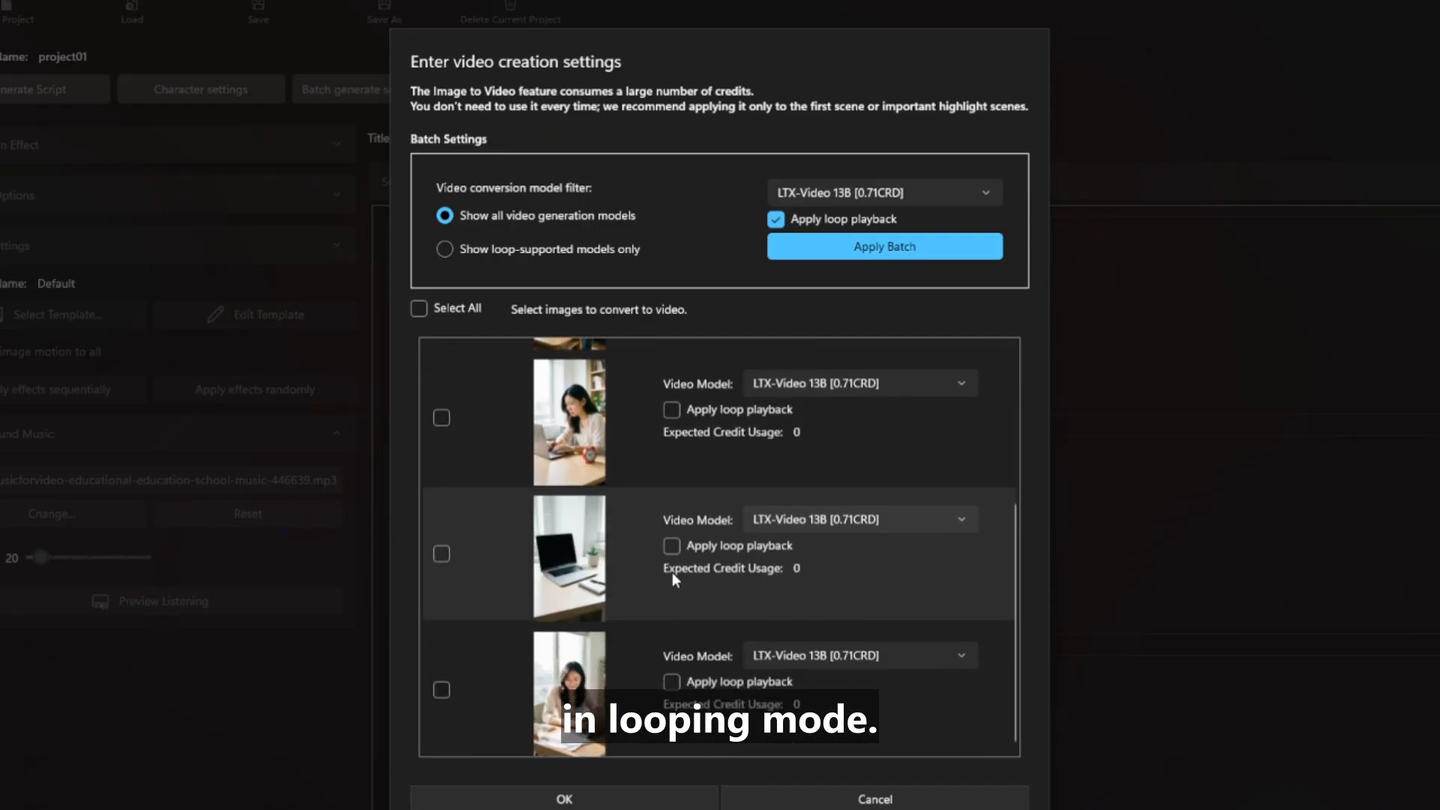
{"action": "scroll", "coordinate": [672, 581], "scroll_direction": "up", "scroll_amount": 4}
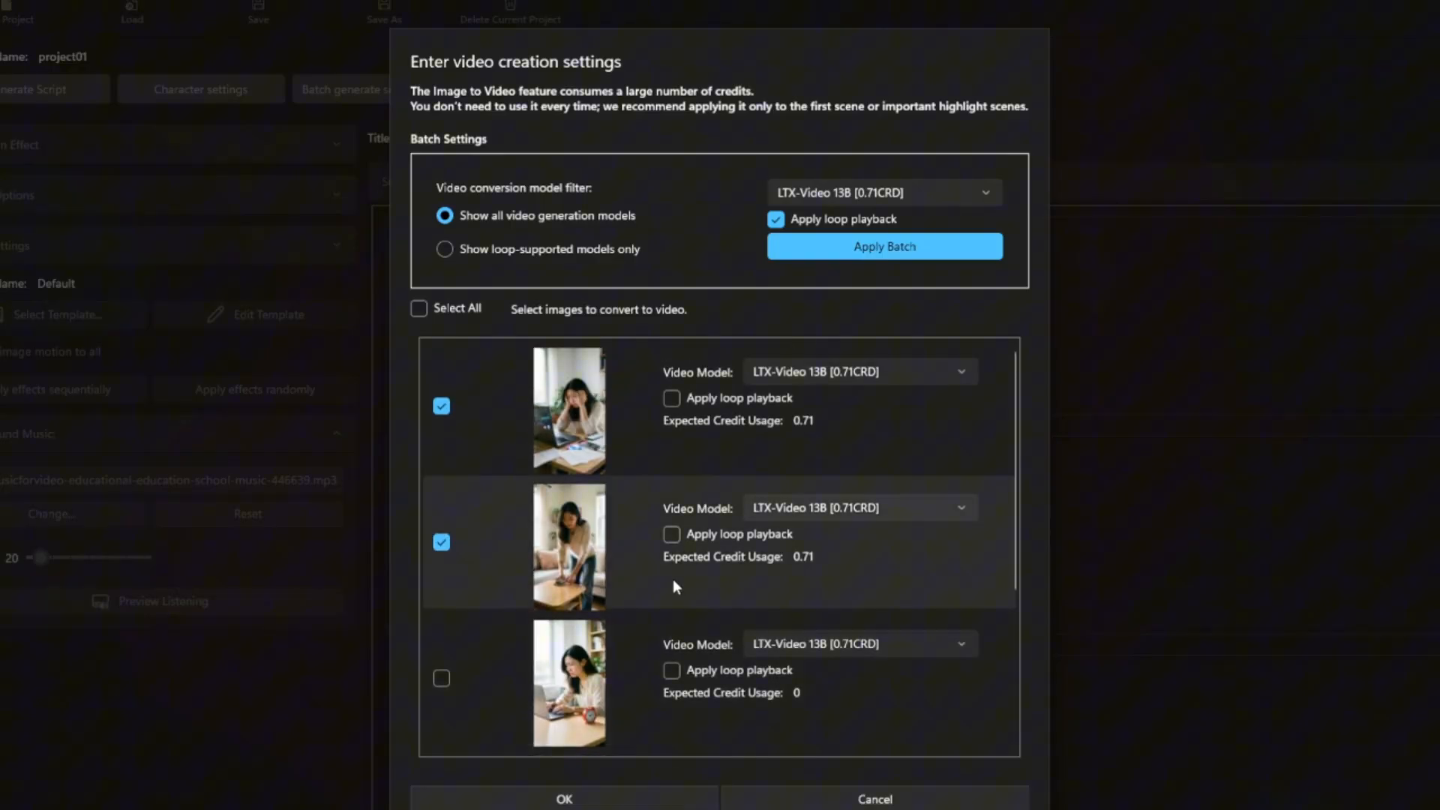
{"action": "left_click", "coordinate": [592, 792]}
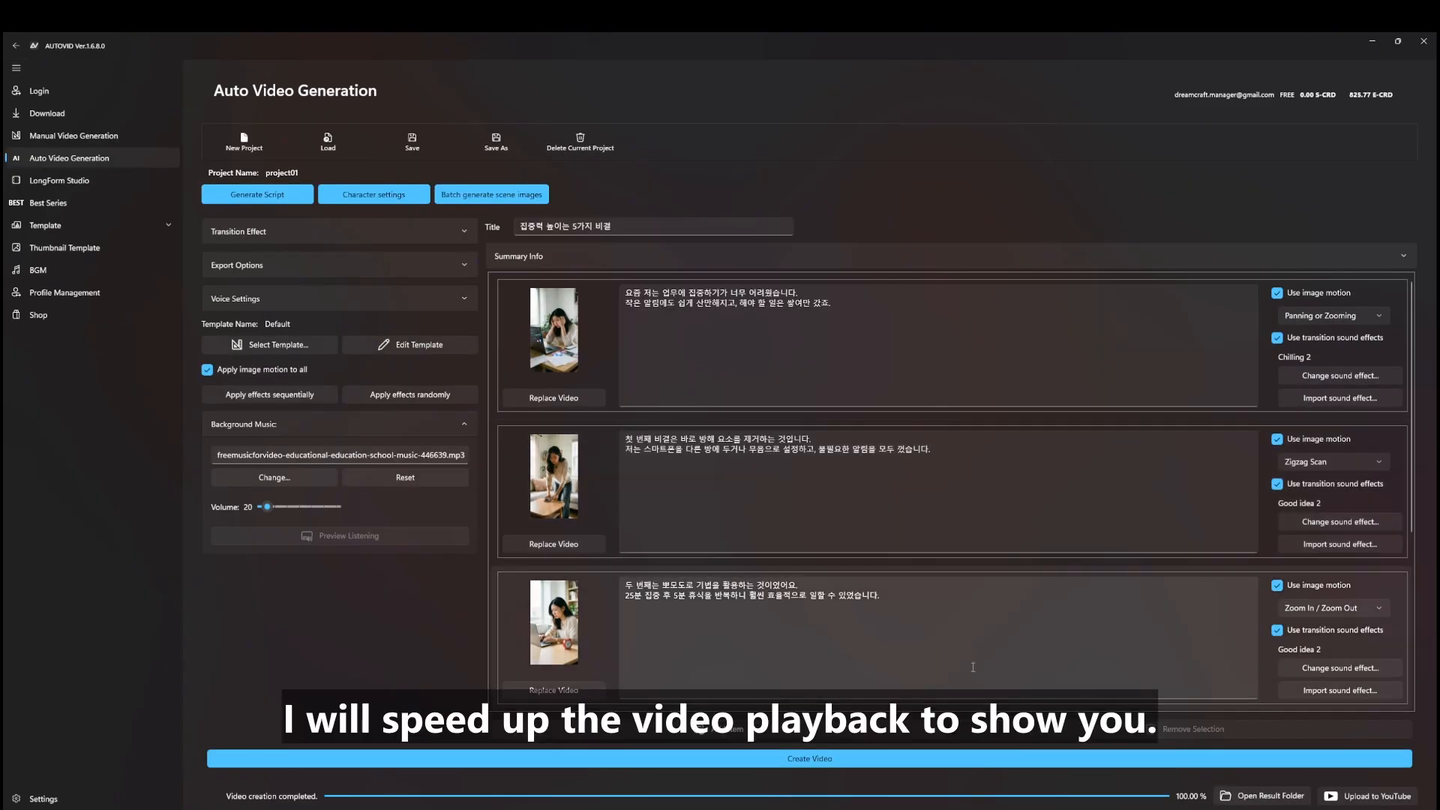
Open the result folder and select the rendered Output.mp4 for playback
{"action": "left_click", "coordinate": [1247, 797]}
{"action": "left_click", "coordinate": [510, 679]}
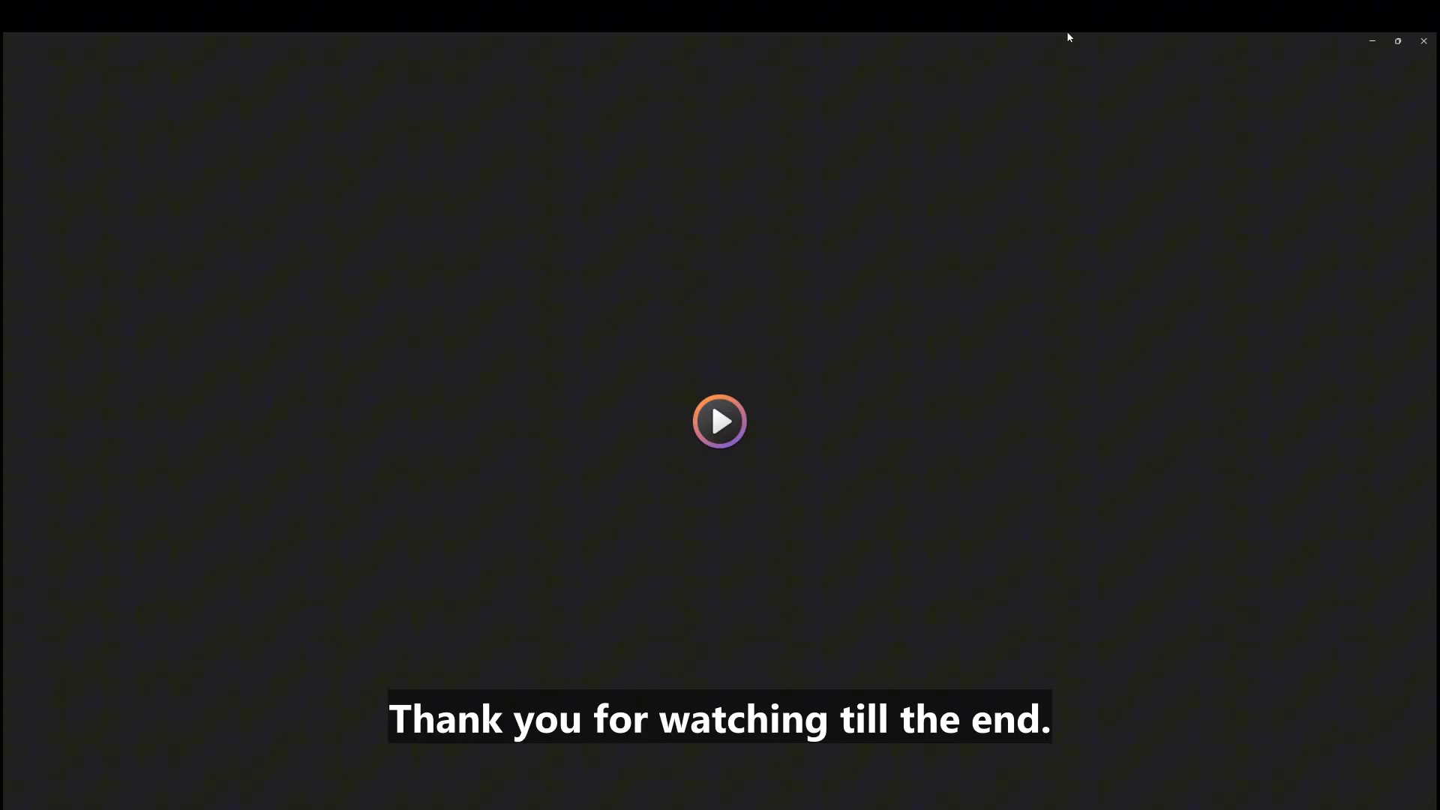
Watch the vertical Output video to its end at 0:43 in a restored player window, then close Media Player
{"action": "left_click", "coordinate": [1396, 41]}
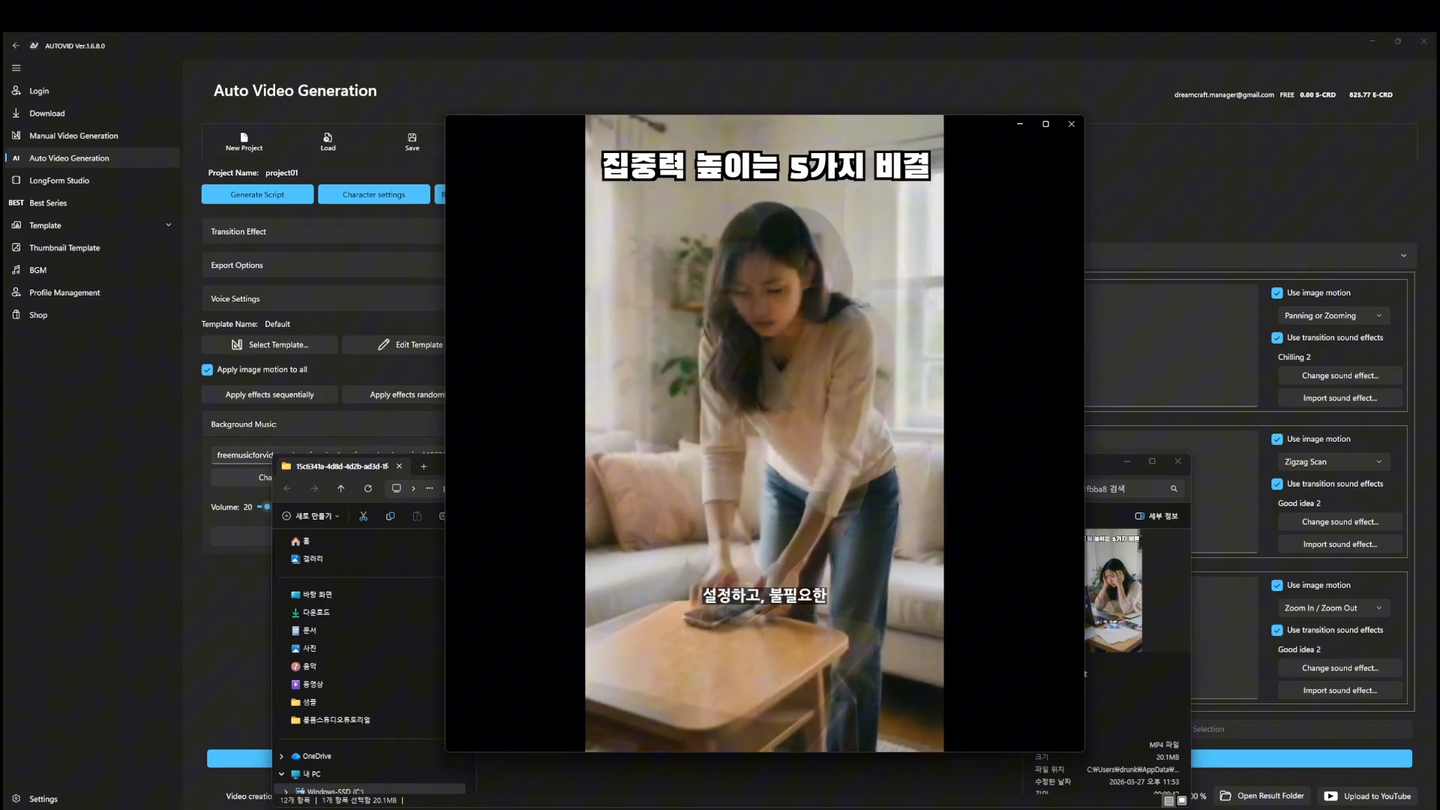
{"action": "mouse_move", "coordinate": [1014, 347]}
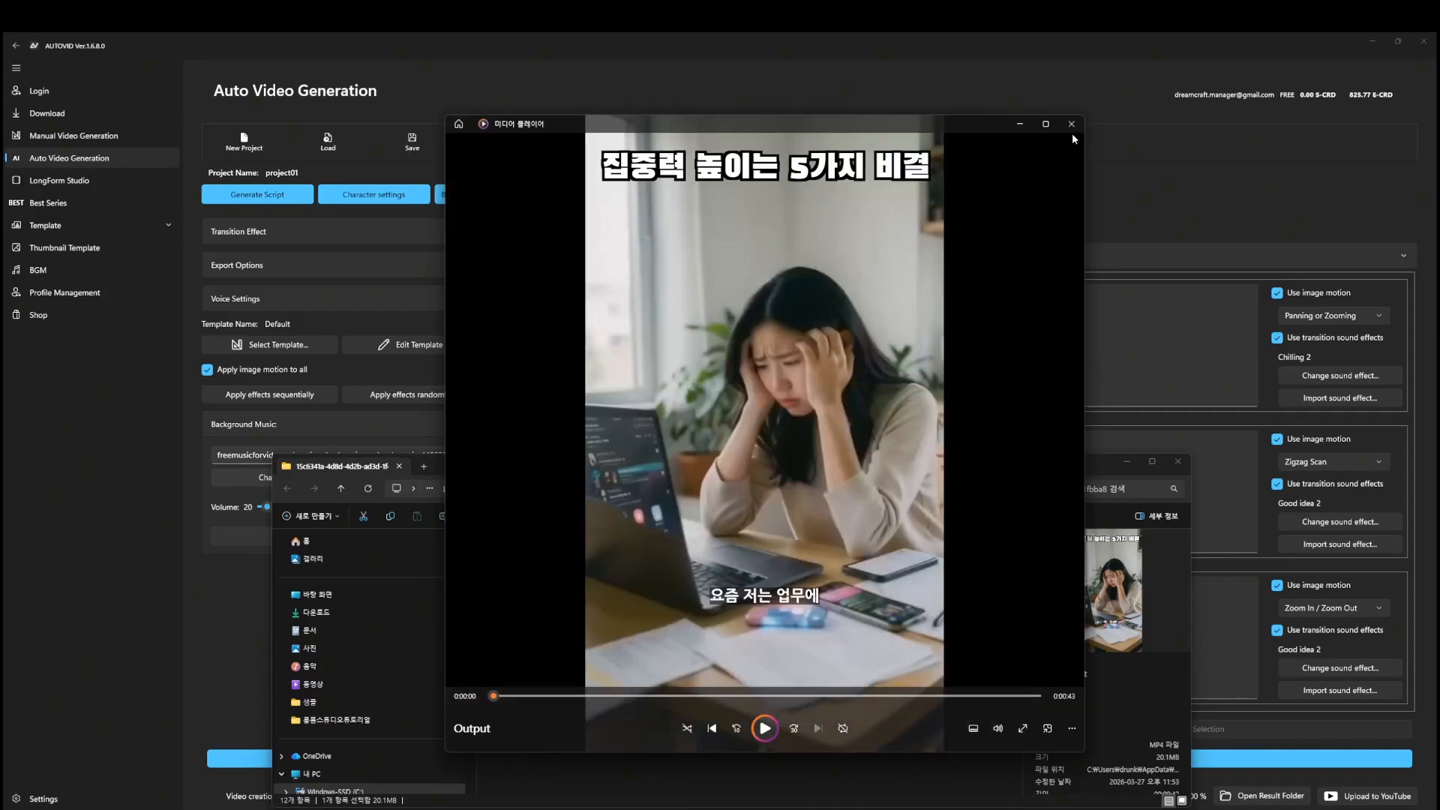
{"action": "left_click", "coordinate": [1072, 127]}
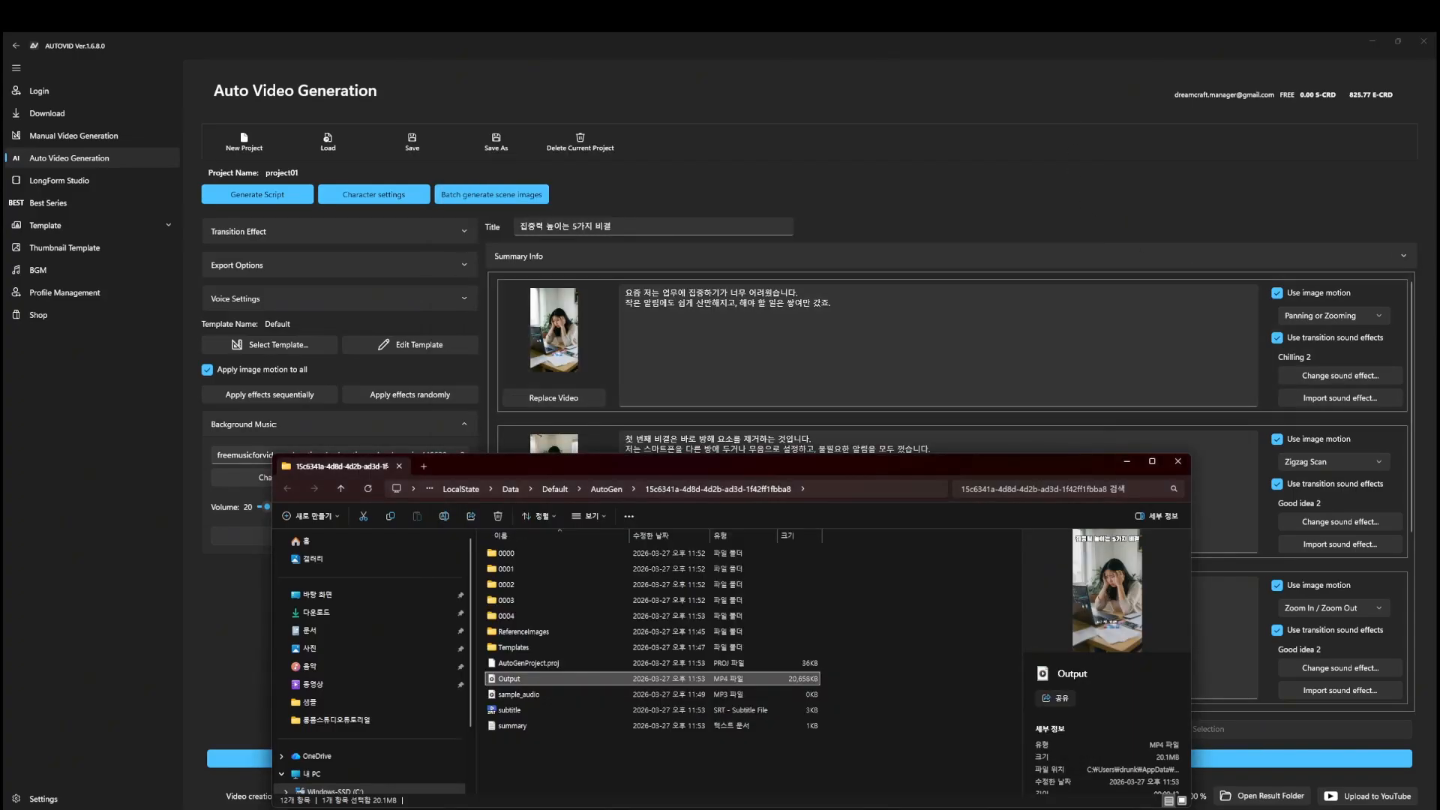